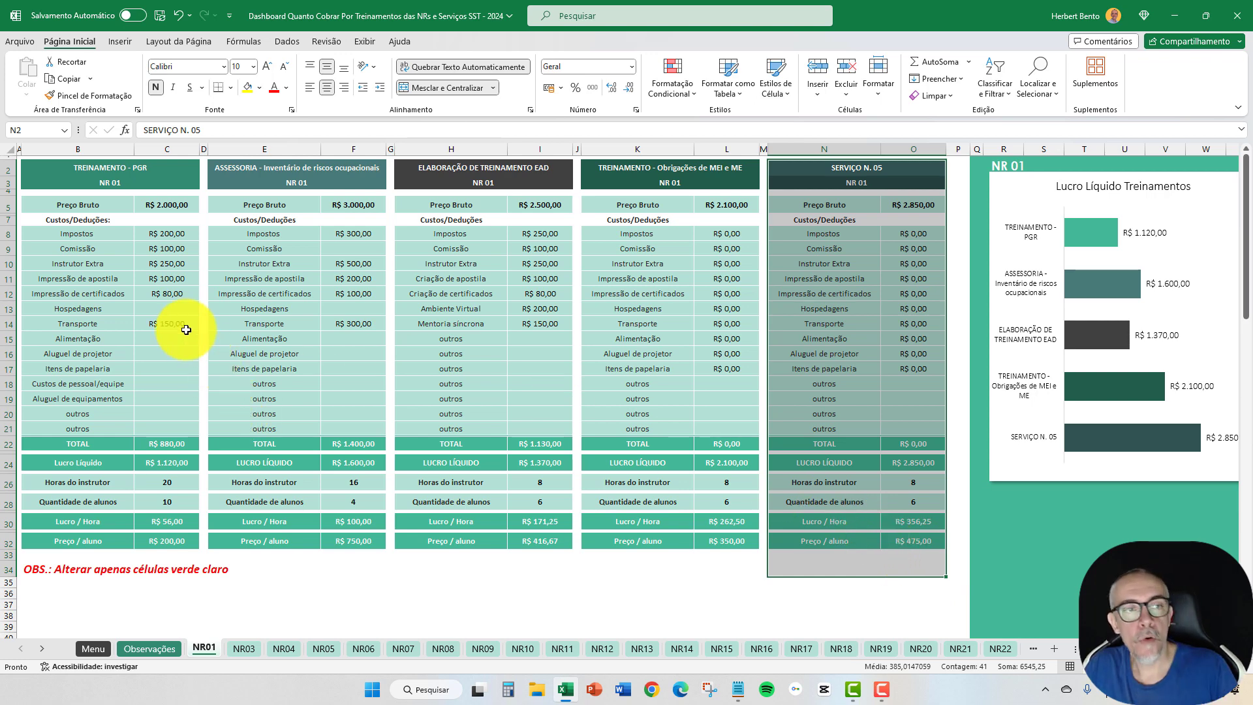
Step: Check the Preço Bruto value of each of the five services on the NR01 sheet
{"action": "left_click", "coordinate": [154, 205]}
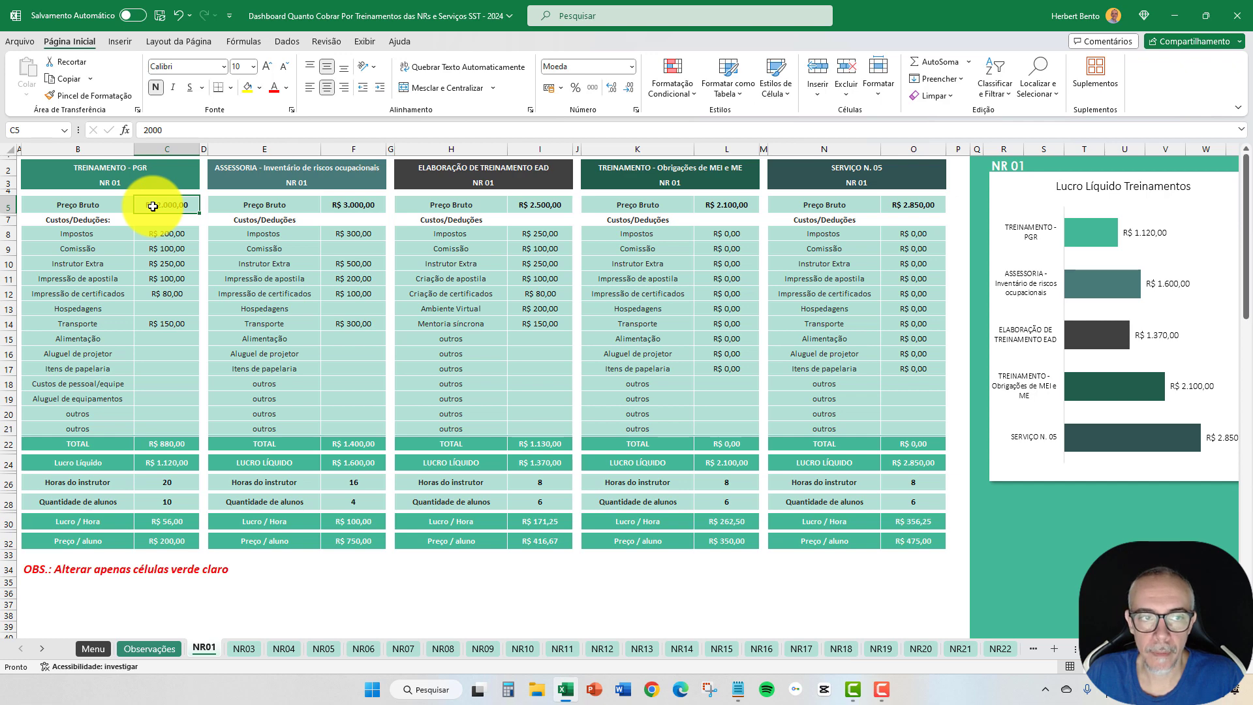
{"action": "left_click", "coordinate": [351, 206]}
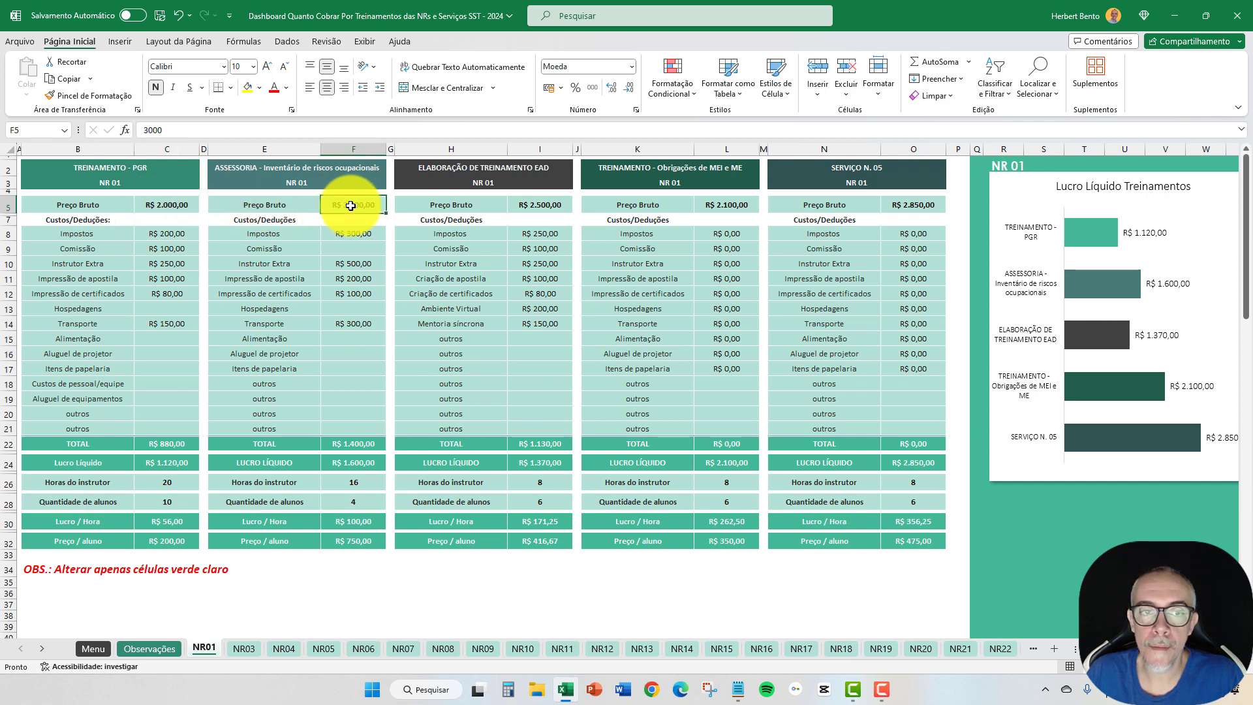
{"action": "left_click", "coordinate": [529, 203]}
{"action": "left_click", "coordinate": [725, 206]}
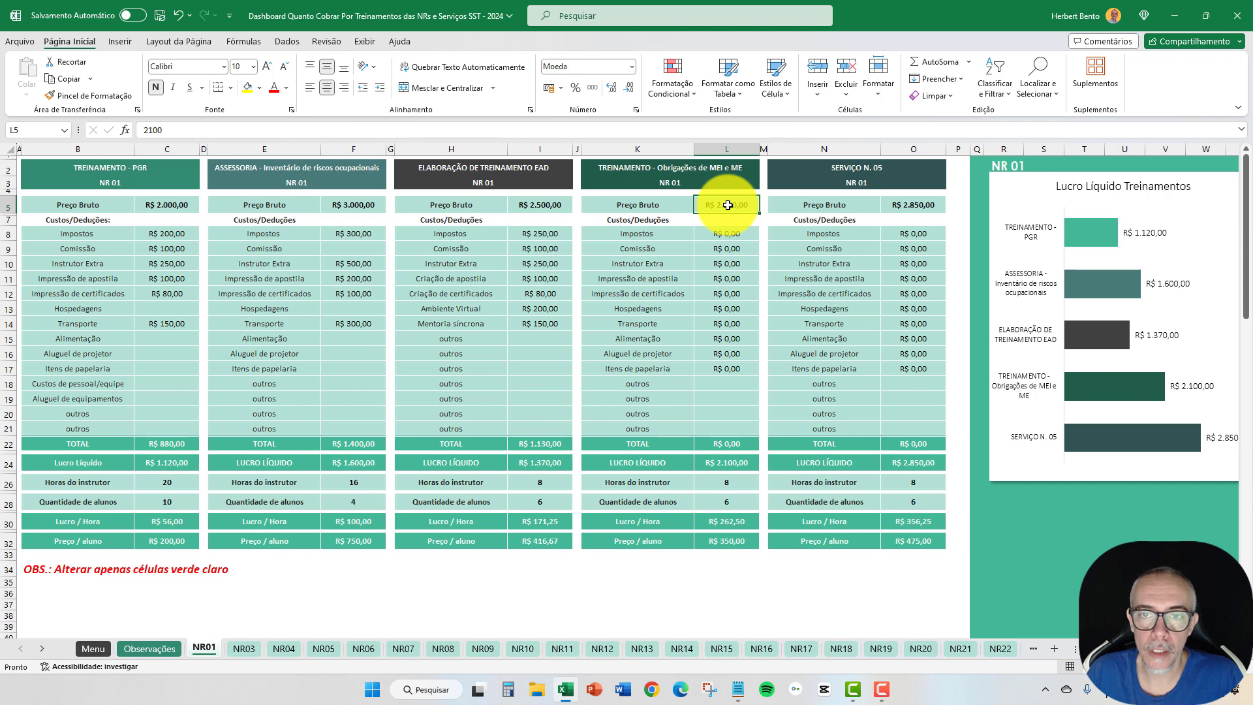
{"action": "left_click", "coordinate": [917, 204]}
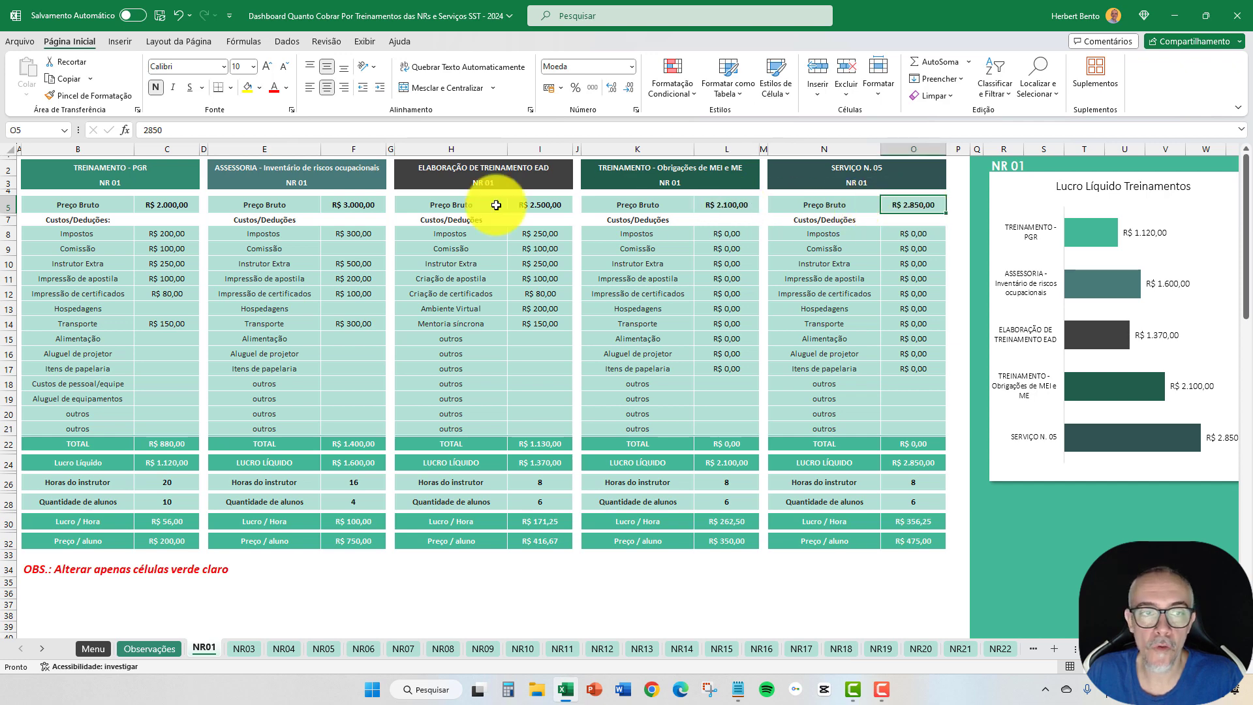
Step: Examine the Lucro Líquido Treinamentos and Preço por aluno vs Lucro/hora charts beside the NR01 service tables
{"action": "left_click", "coordinate": [32, 168]}
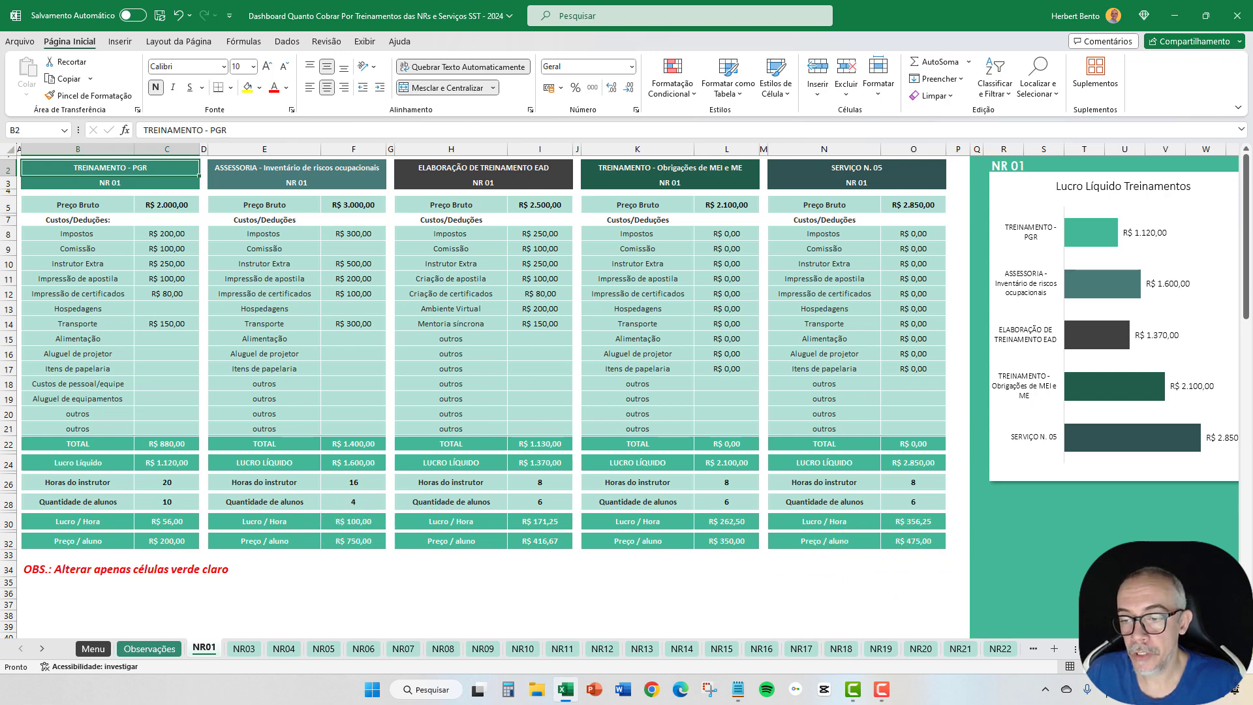
{"action": "scroll", "coordinate": [626, 392], "scroll_direction": "right", "scroll_amount": 5}
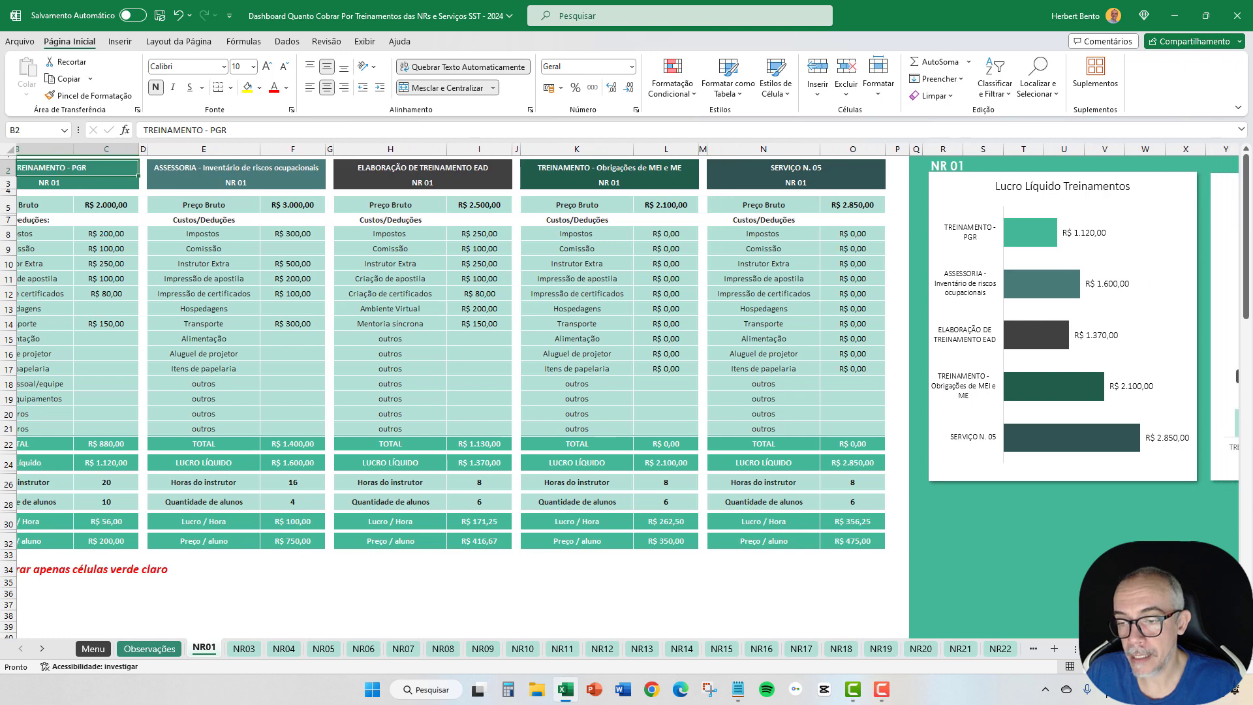
{"action": "scroll", "coordinate": [627, 392], "scroll_direction": "right", "scroll_amount": 5}
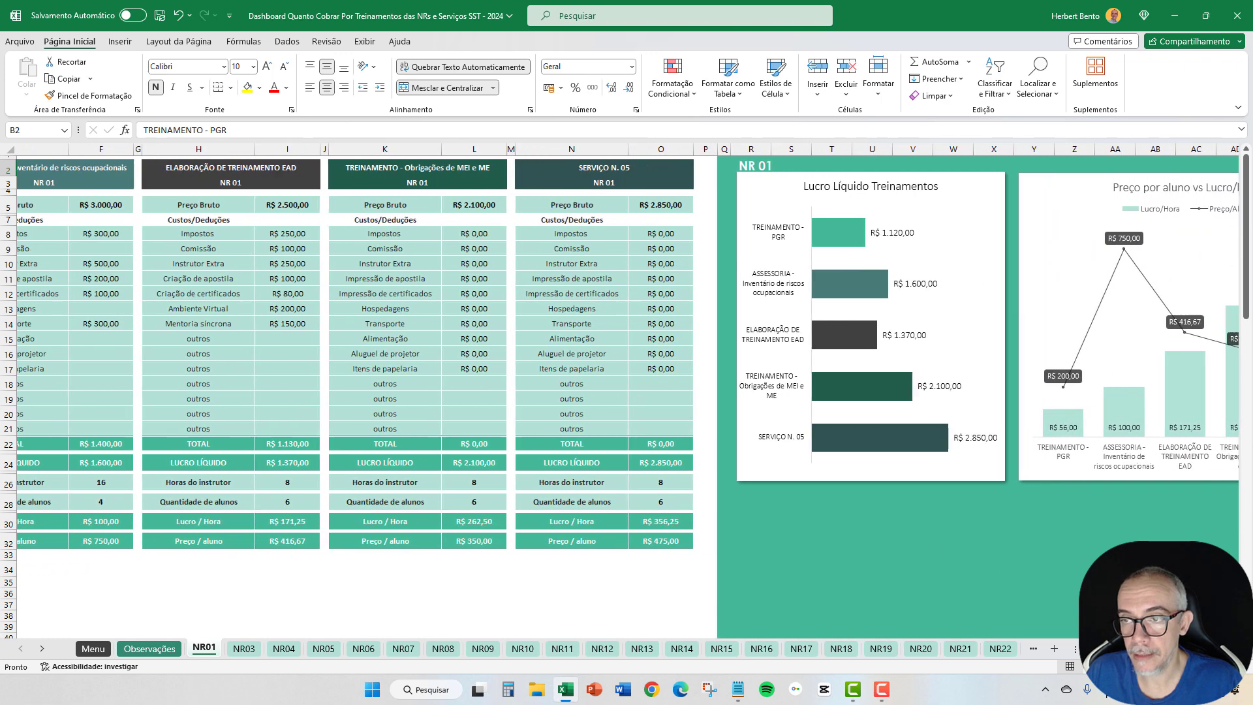
{"action": "scroll", "coordinate": [980, 569], "scroll_direction": "right", "scroll_amount": 1}
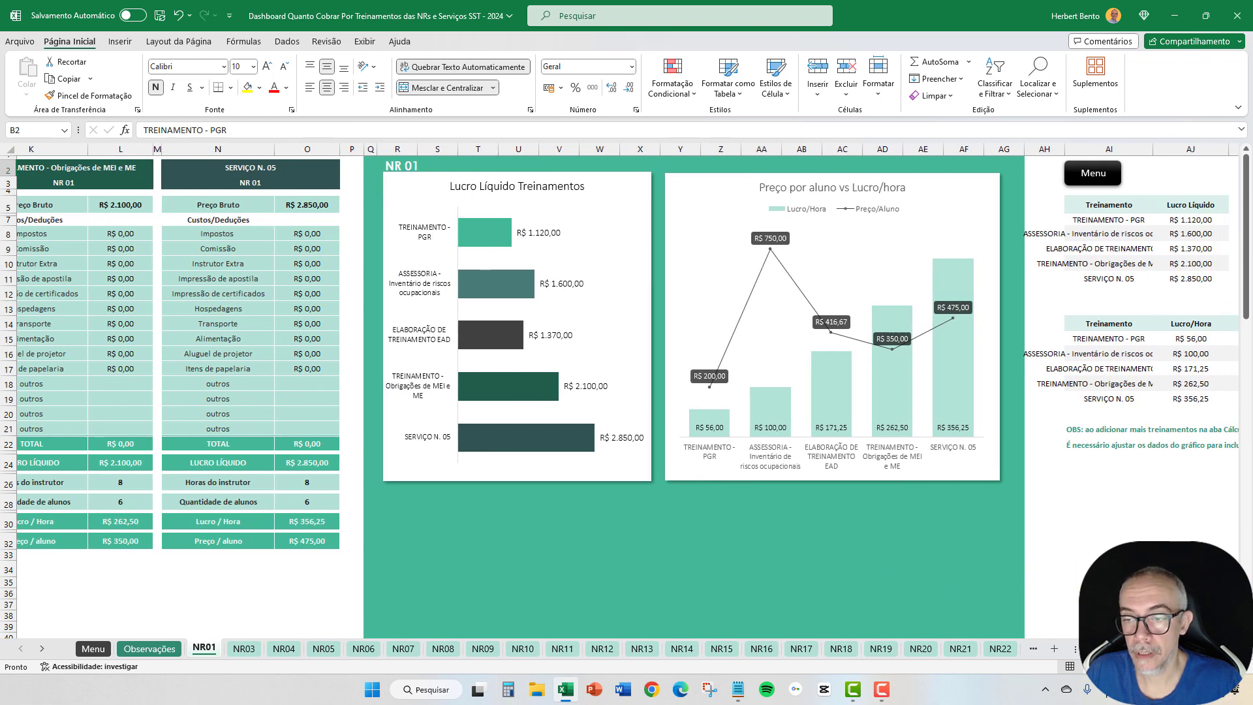
{"action": "scroll", "coordinate": [627, 392], "scroll_direction": "right", "scroll_amount": 3}
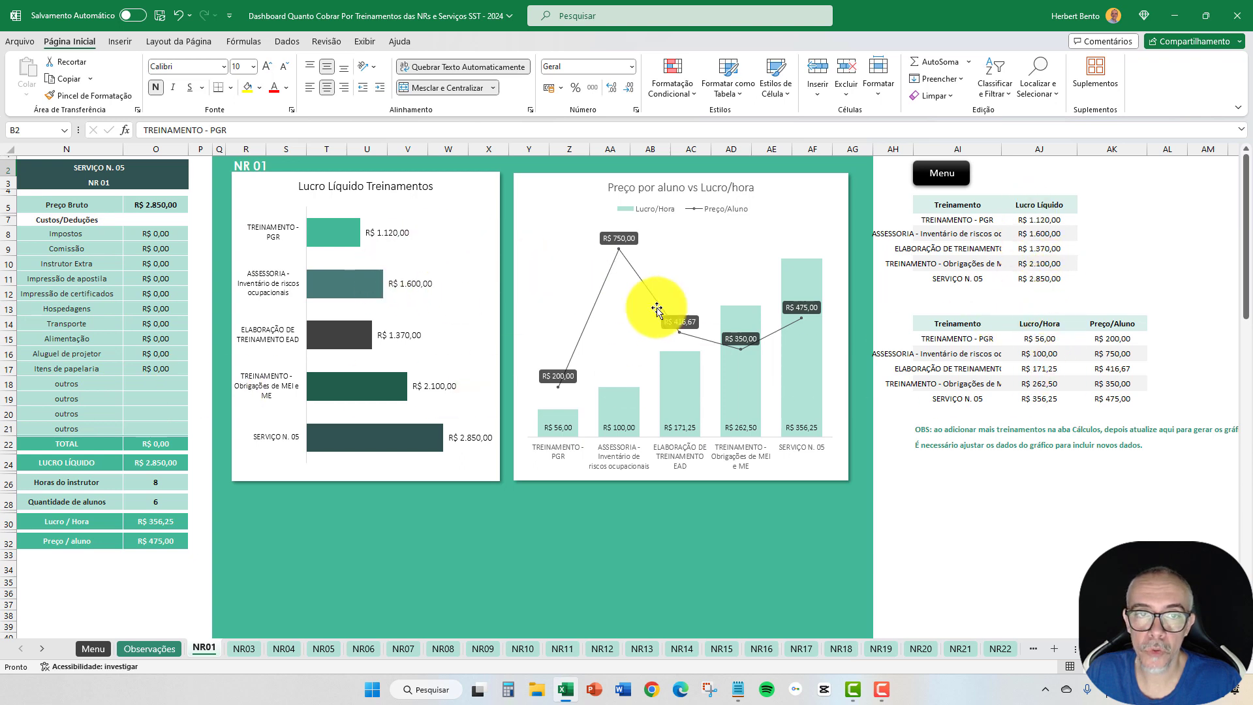
Step: Go through the Menu sheet to Observações and read the reasons against a fixed price table for SST services
{"action": "left_click", "coordinate": [953, 175]}
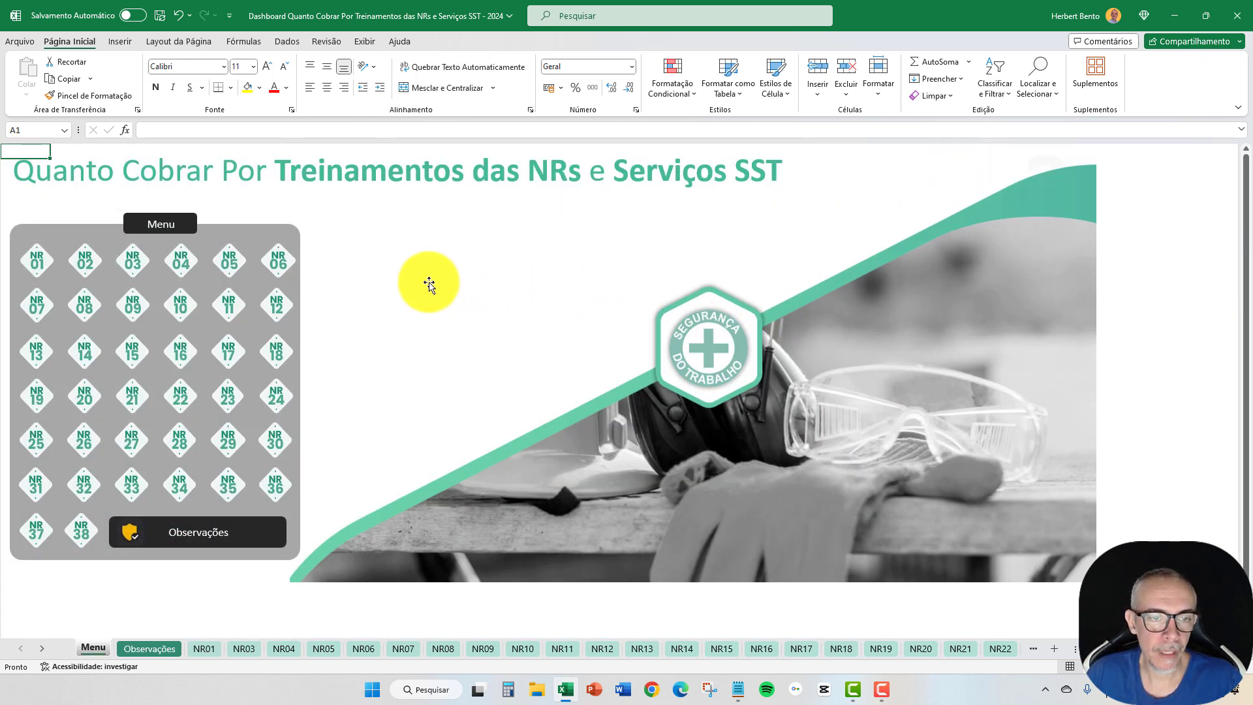
{"action": "left_click", "coordinate": [264, 539]}
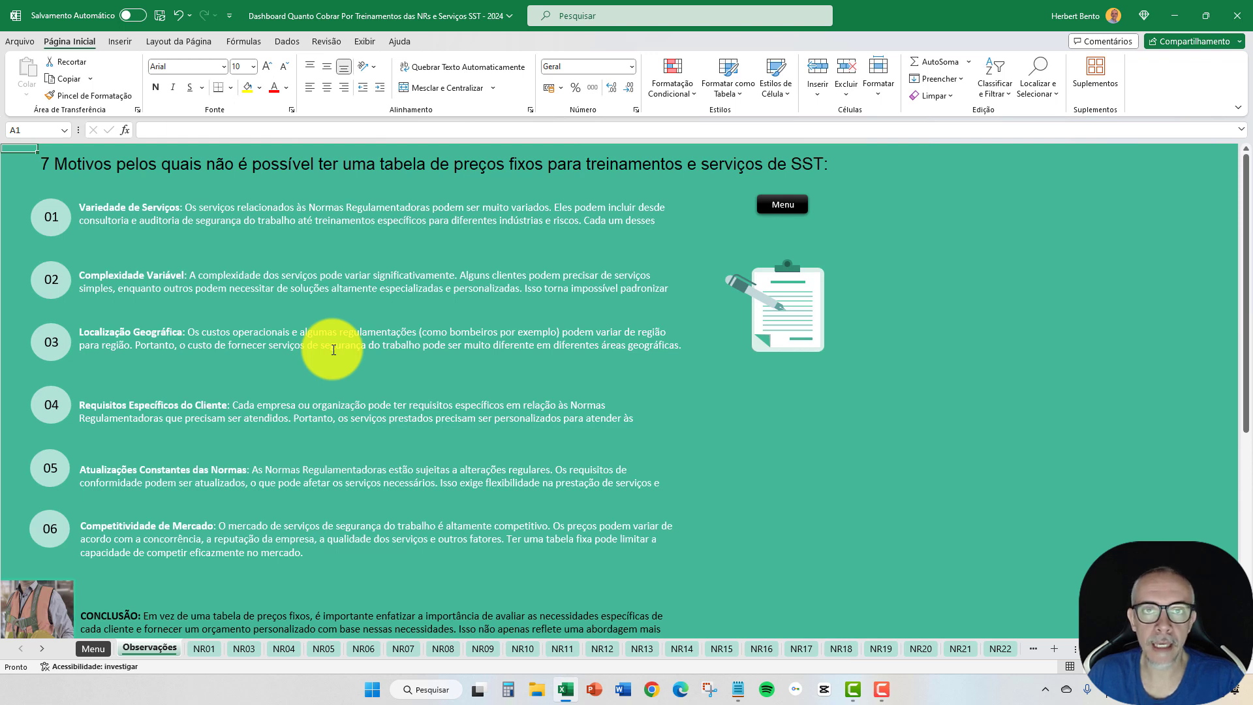
{"action": "left_click", "coordinate": [48, 161]}
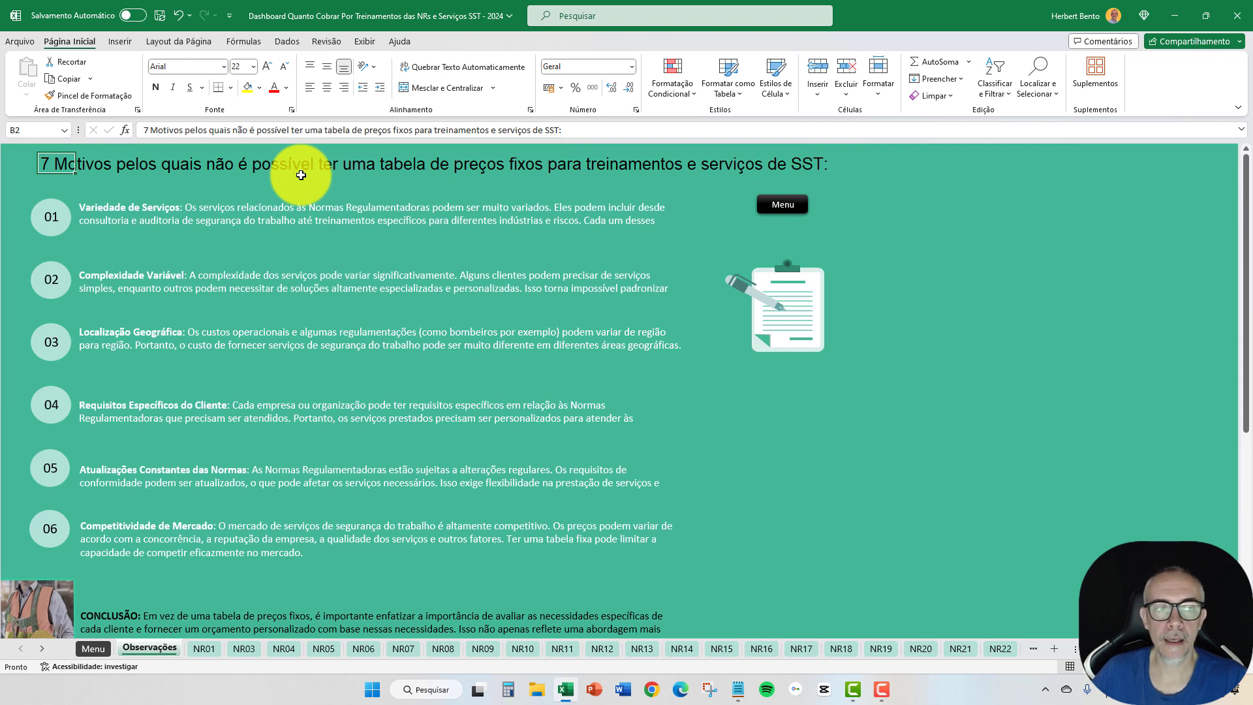
{"action": "left_click", "coordinate": [102, 218]}
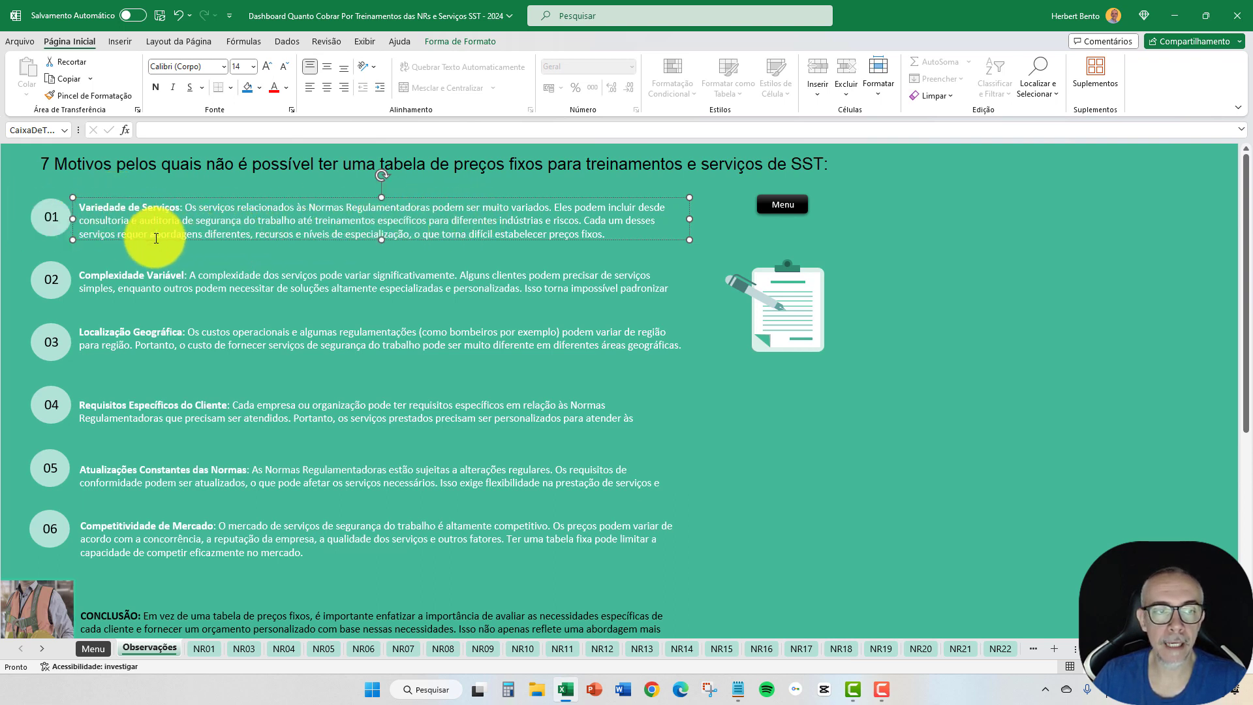
{"action": "left_click", "coordinate": [925, 380]}
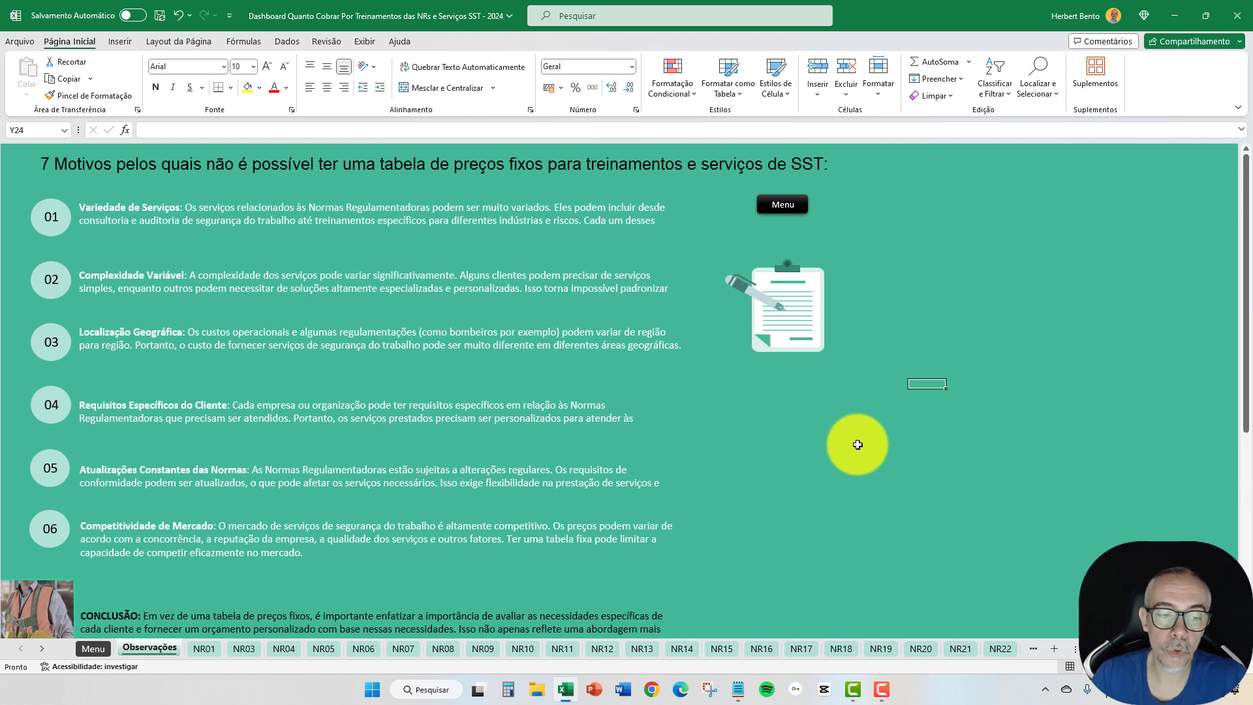
{"action": "scroll", "coordinate": [856, 452], "scroll_direction": "down", "scroll_amount": 2}
{"action": "scroll", "coordinate": [854, 443], "scroll_direction": "up", "scroll_amount": 1}
{"action": "scroll", "coordinate": [854, 442], "scroll_direction": "up", "scroll_amount": 1}
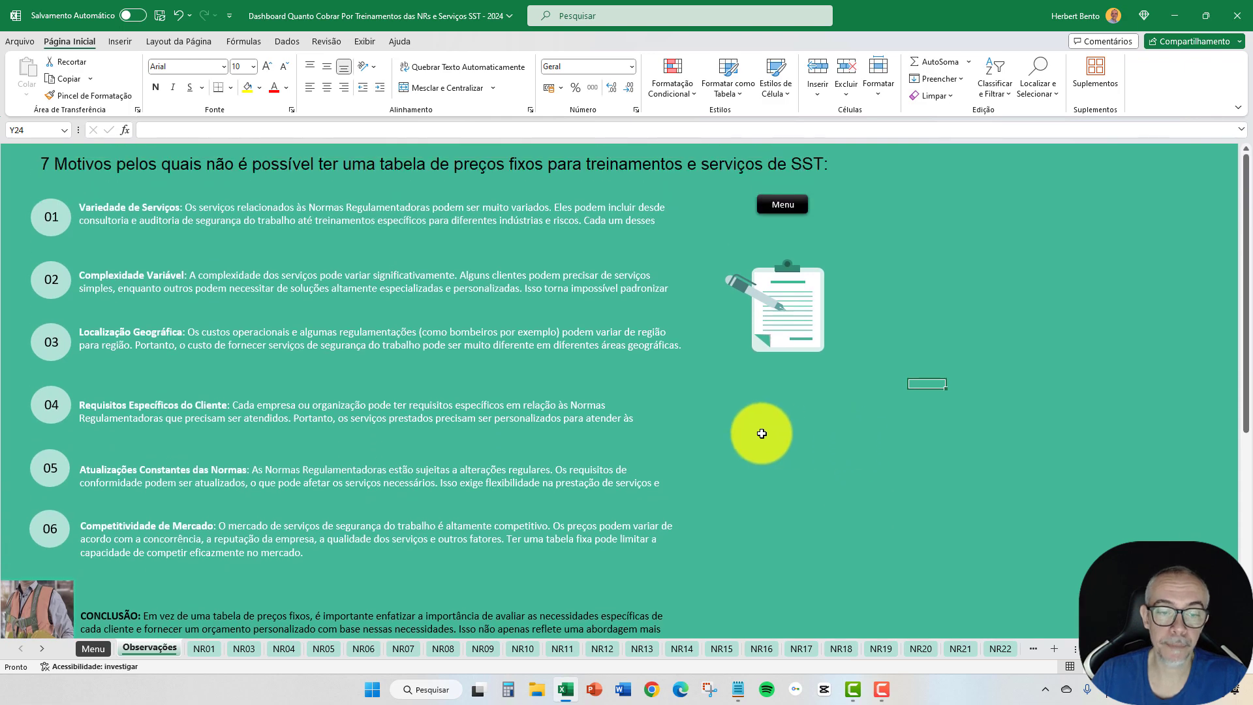
Step: Return through the Menu sheet to NR 01 and look over the whole TREINAMENTO - PGR table
{"action": "left_click", "coordinate": [783, 205]}
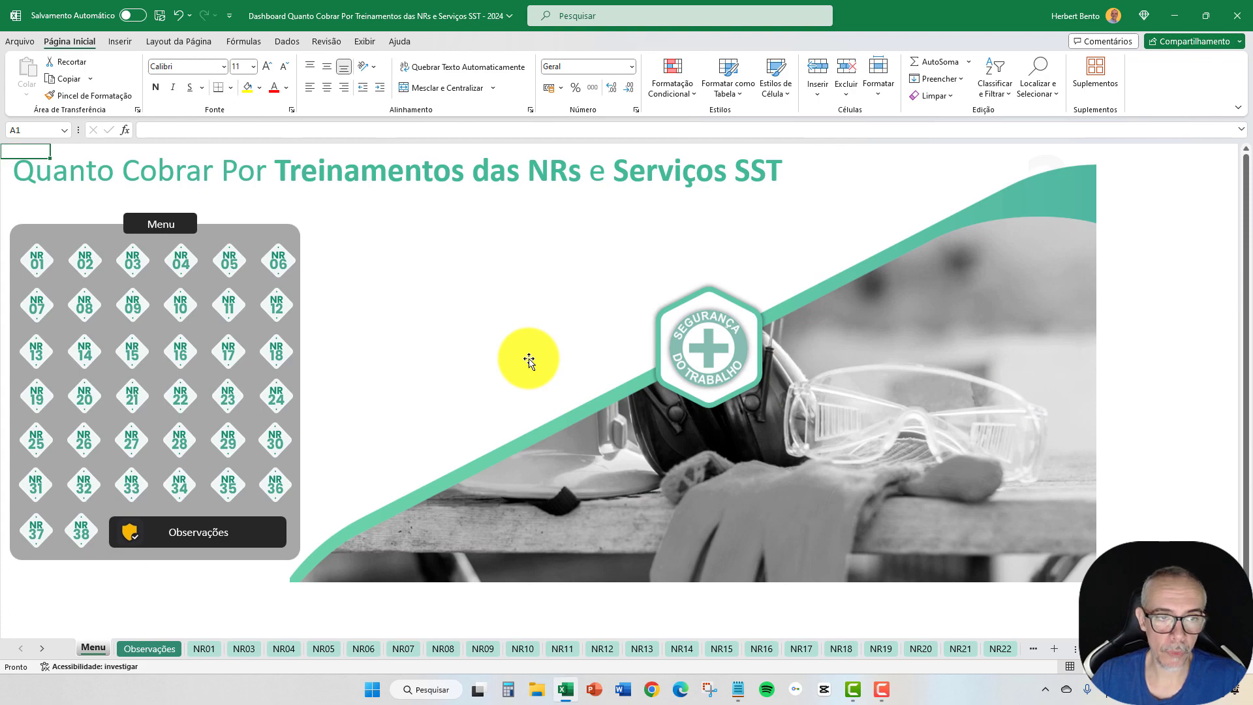
{"action": "left_click", "coordinate": [38, 263]}
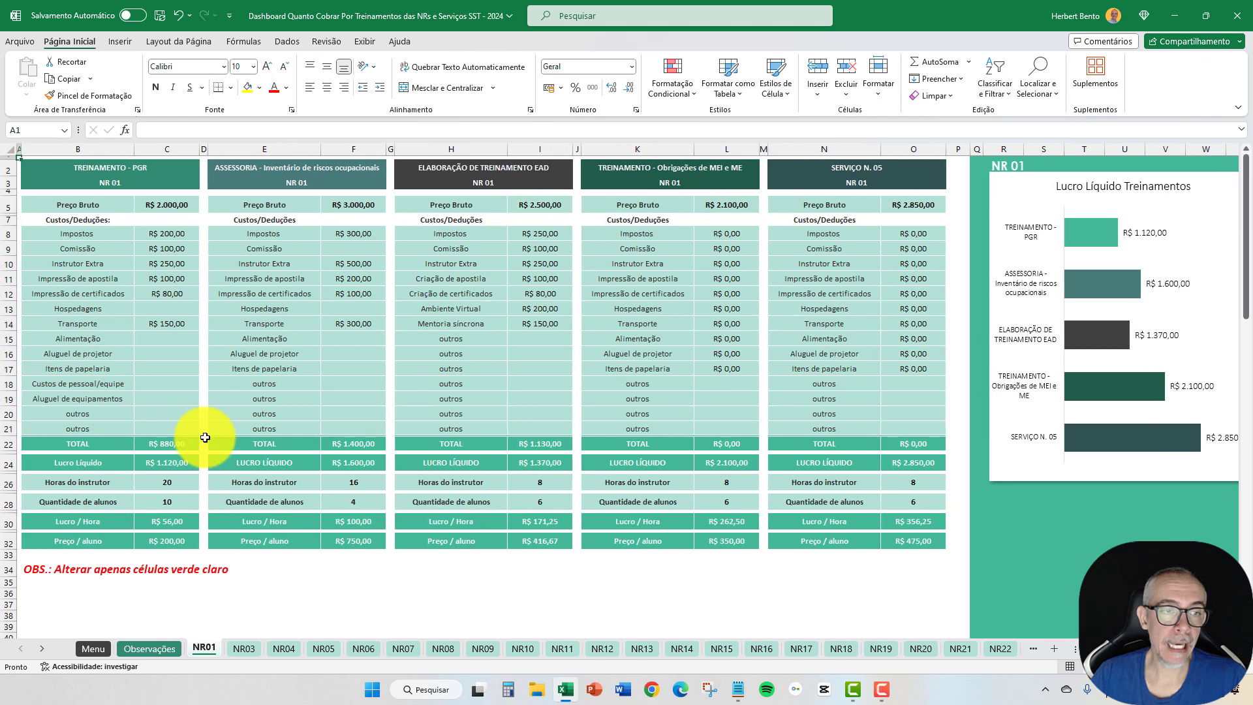
{"action": "left_click", "coordinate": [41, 171]}
{"action": "left_click_drag", "start_coordinate": [42, 171], "coordinate": [171, 542]}
{"action": "left_click", "coordinate": [171, 541]}
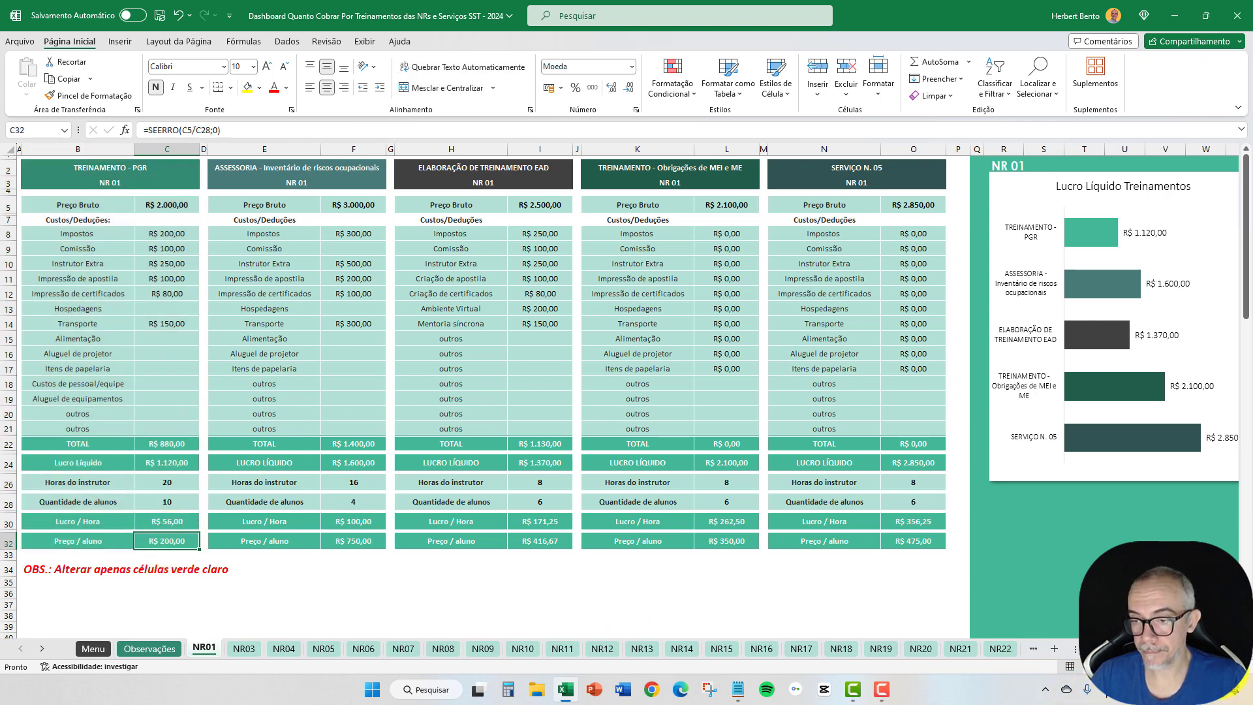
{"action": "scroll", "coordinate": [626, 391], "scroll_direction": "up", "scroll_amount": 1}
{"action": "scroll", "coordinate": [626, 391], "scroll_direction": "up", "scroll_amount": 1}
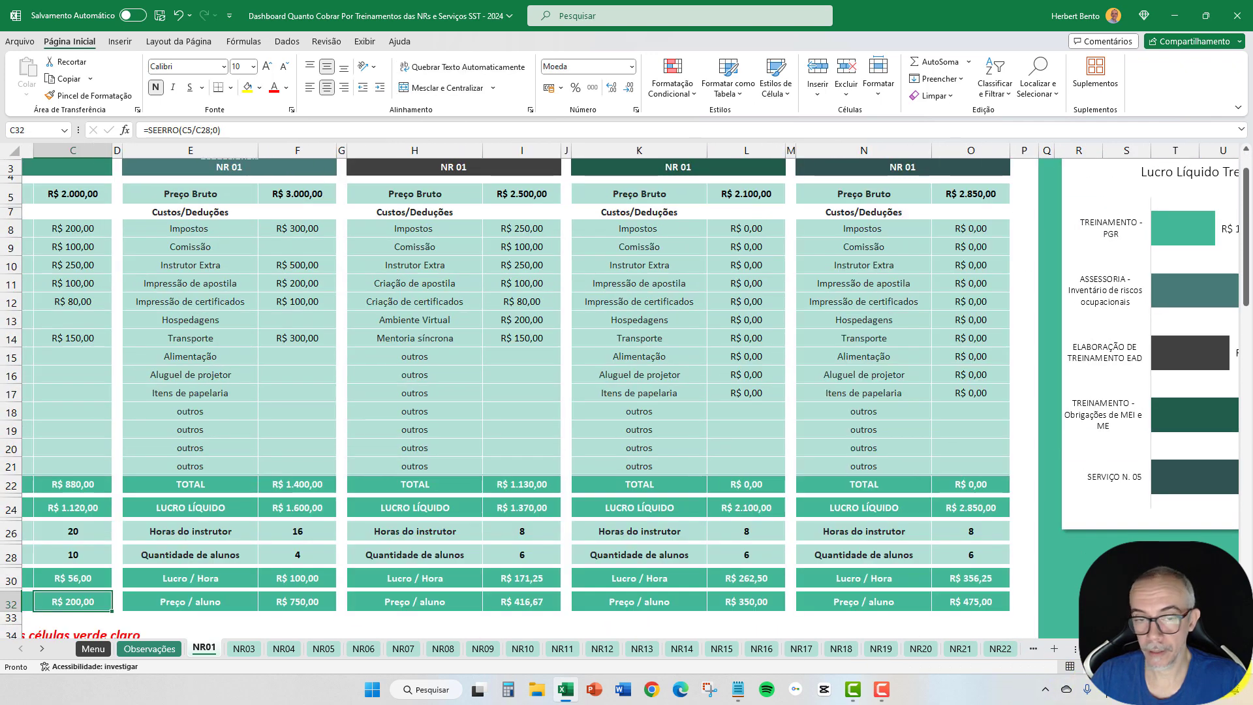
{"action": "scroll", "coordinate": [140, 238], "scroll_direction": "left", "scroll_amount": 2}
{"action": "scroll", "coordinate": [148, 238], "scroll_direction": "up", "scroll_amount": 1}
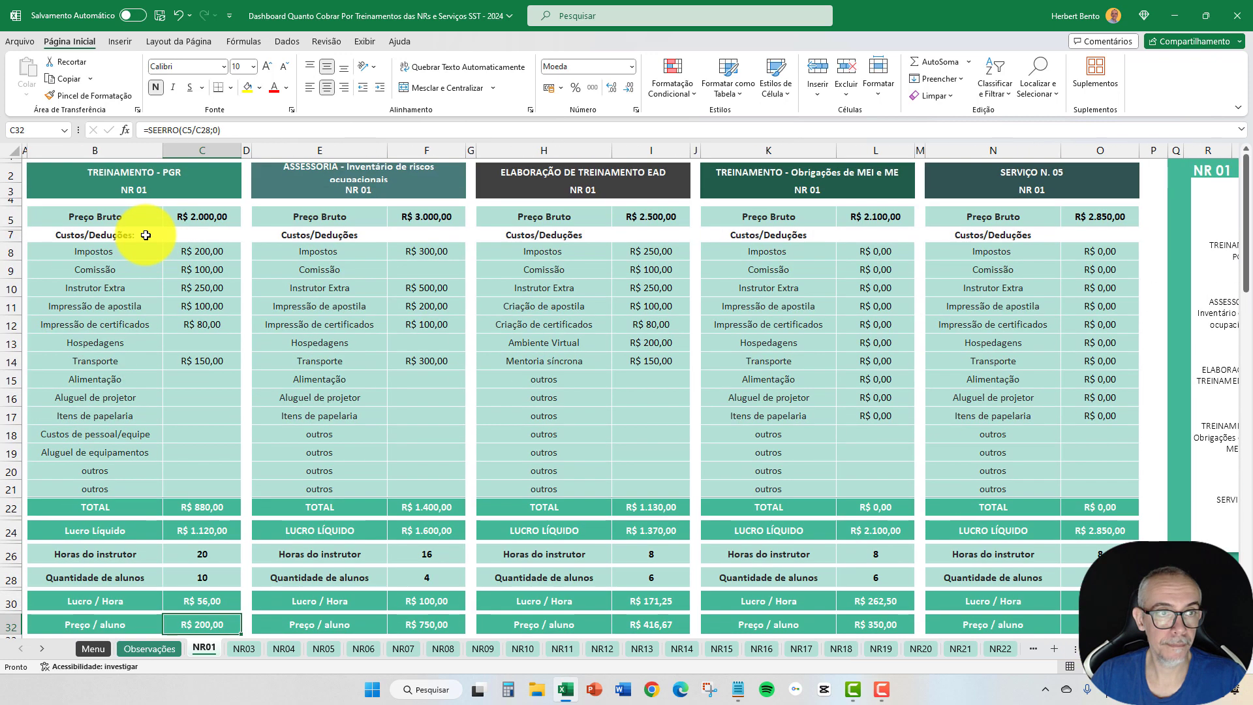
Step: Examine the title, Preço Bruto and Custos/Deduções block of the TREINAMENTO - PGR table
{"action": "left_click", "coordinate": [57, 171]}
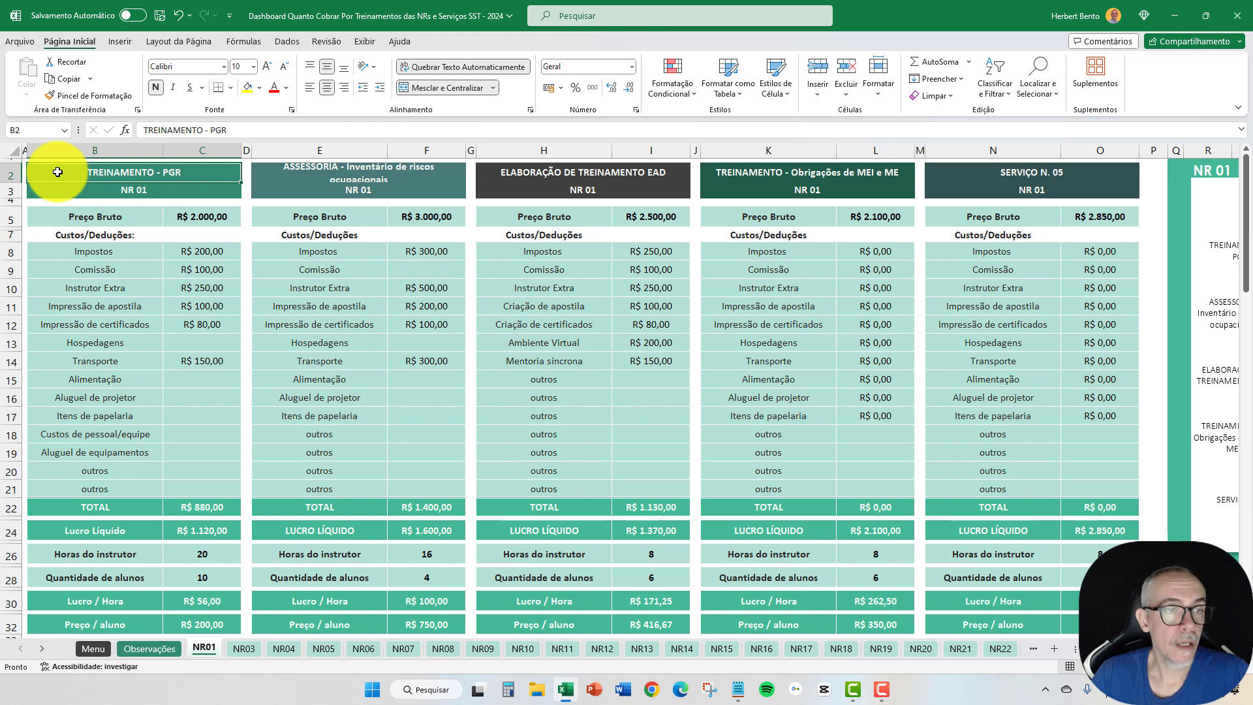
{"action": "left_click", "coordinate": [56, 216]}
{"action": "left_click", "coordinate": [192, 216]}
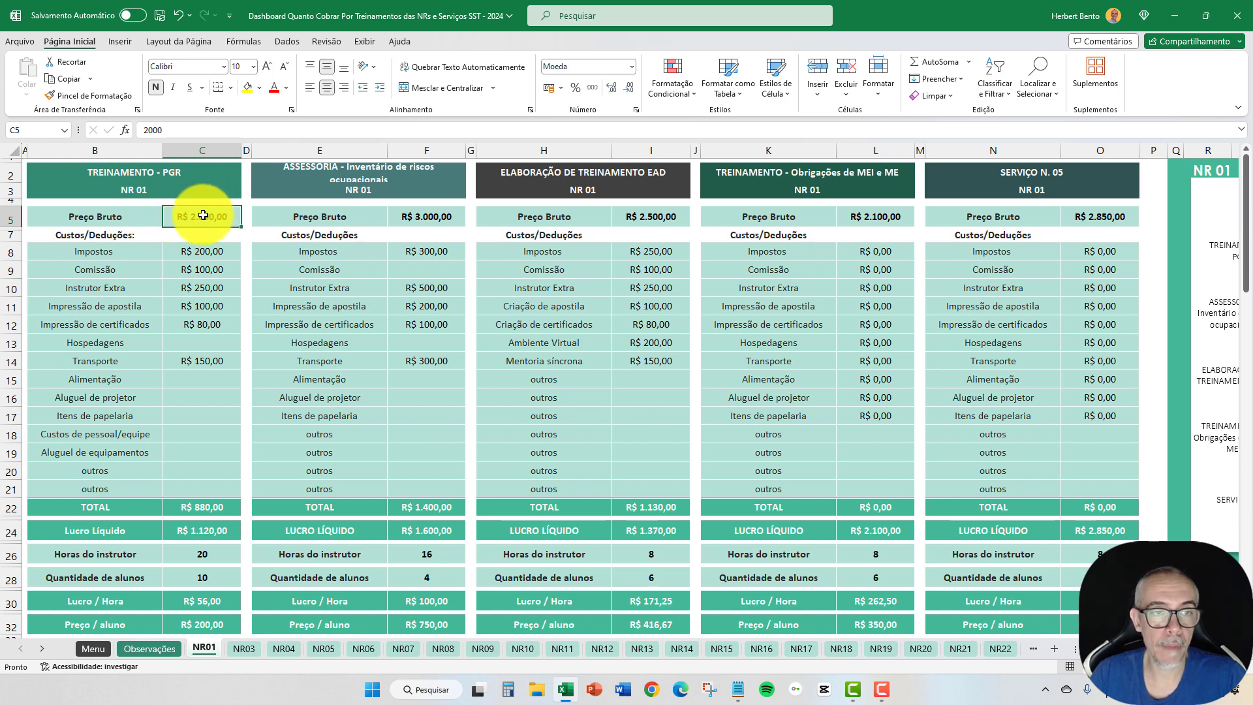
{"action": "left_click_drag", "start_coordinate": [114, 253], "coordinate": [196, 489]}
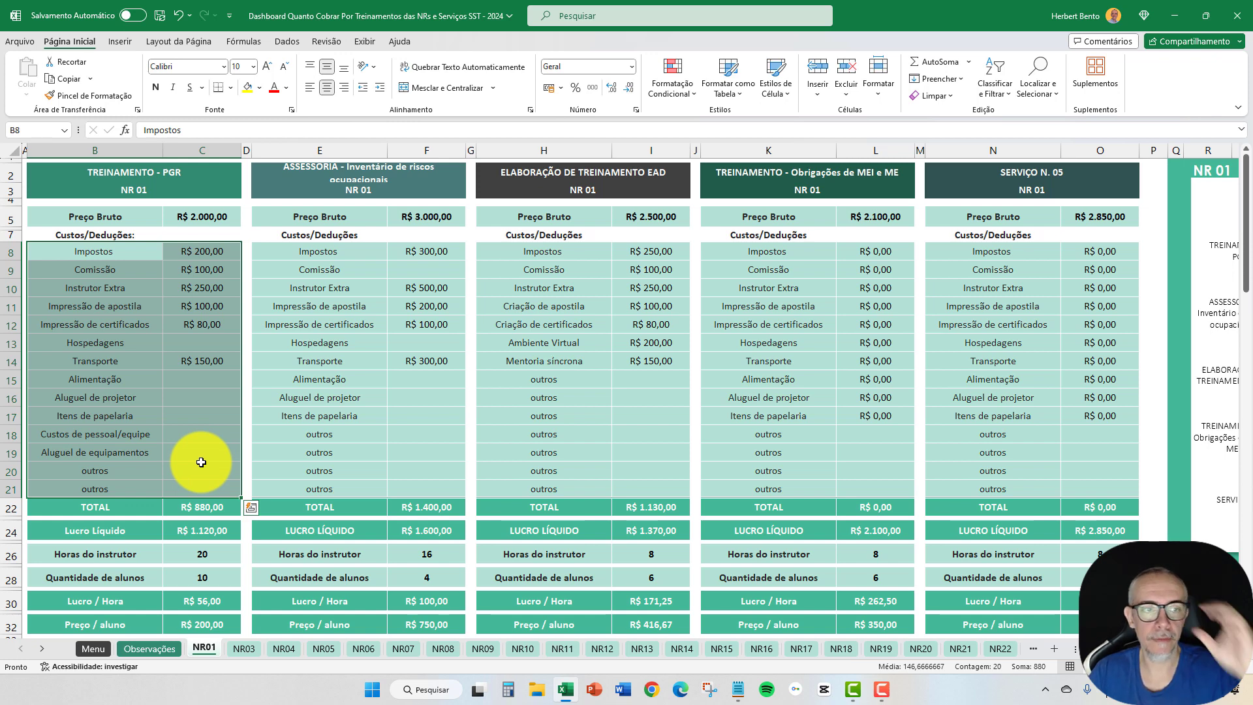
Step: Review the individual cost items of TREINAMENTO - PGR, from Impostos down to the outros rows
{"action": "left_click", "coordinate": [206, 254]}
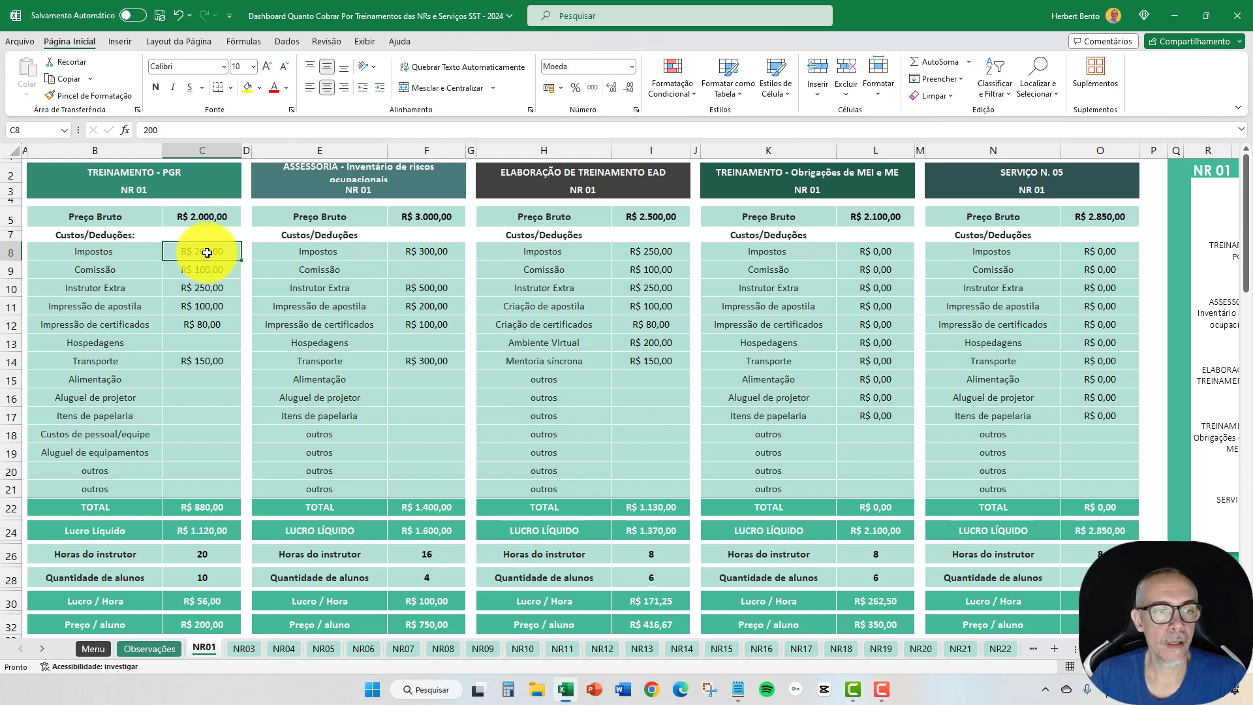
{"action": "left_click", "coordinate": [203, 269]}
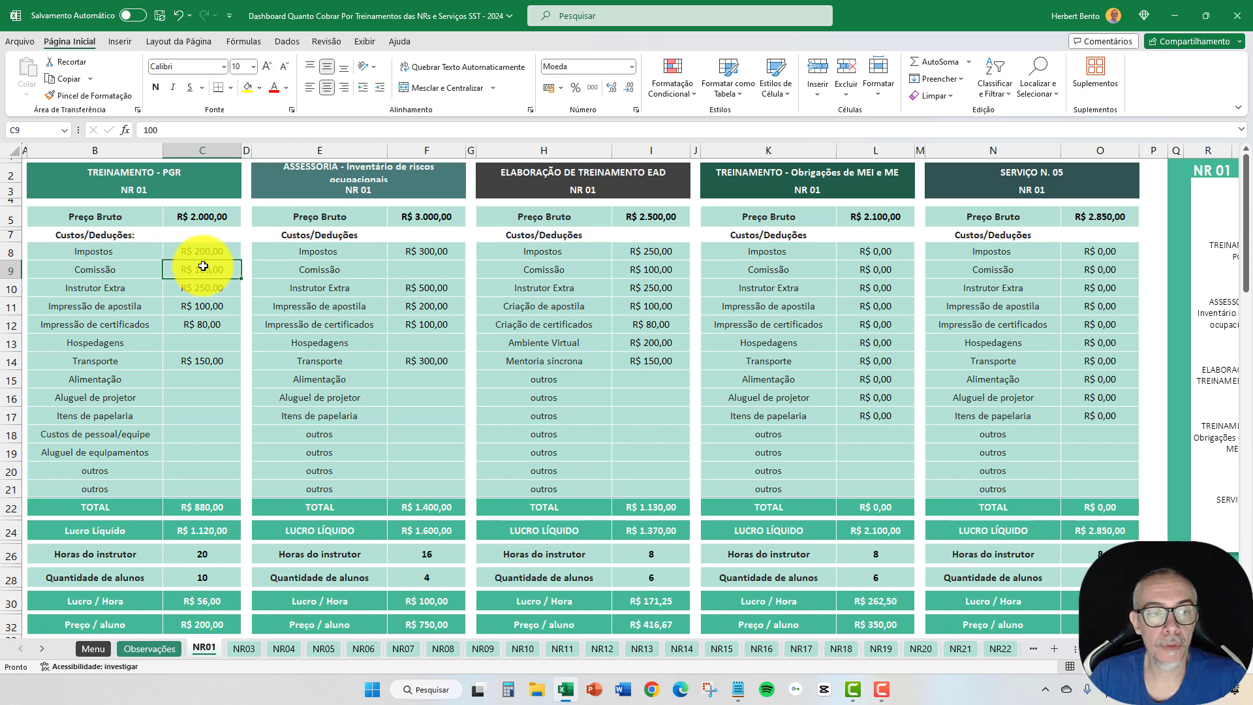
{"action": "left_click", "coordinate": [185, 290]}
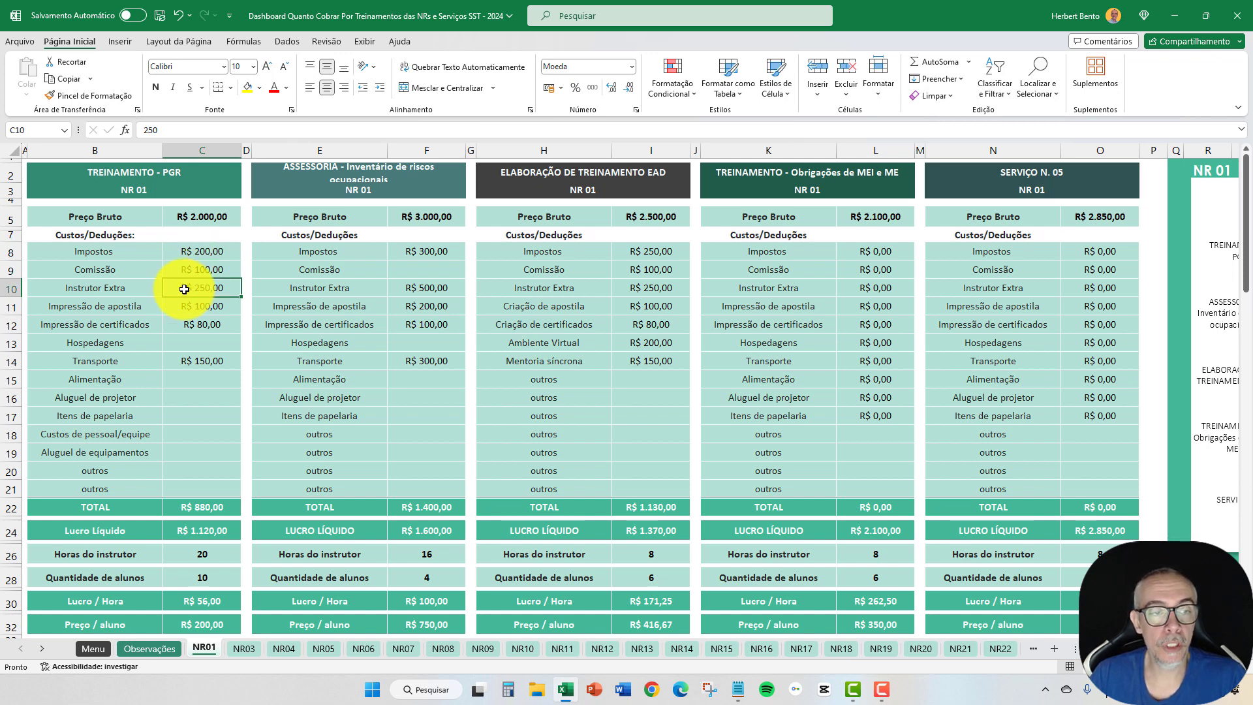
{"action": "left_click", "coordinate": [184, 306]}
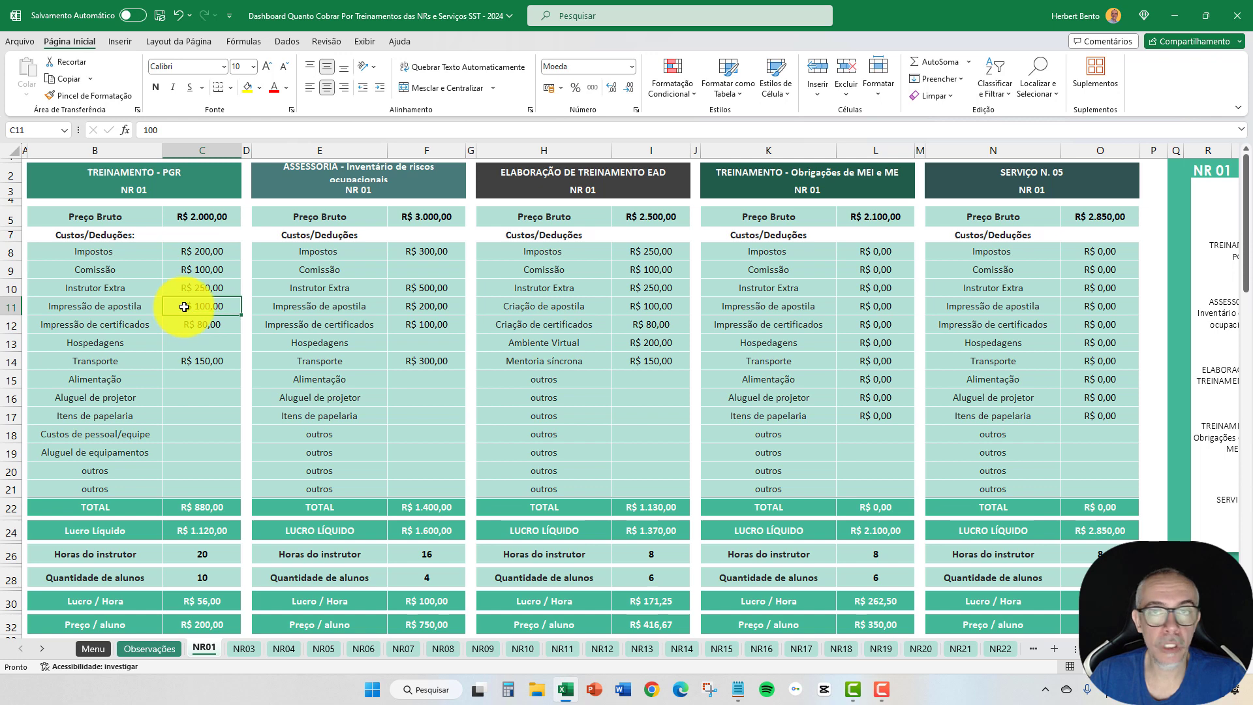
{"action": "left_click", "coordinate": [183, 324]}
{"action": "left_click_drag", "start_coordinate": [147, 342], "coordinate": [182, 397]}
{"action": "left_click", "coordinate": [199, 344]}
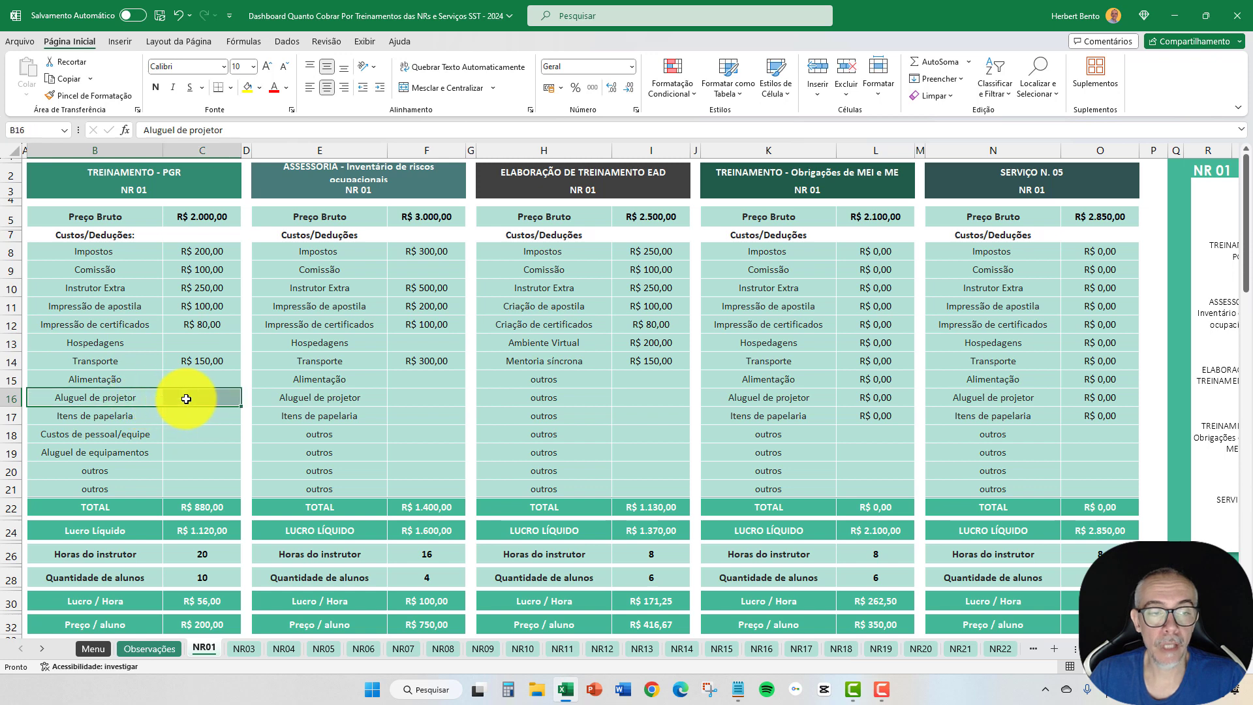
{"action": "left_click", "coordinate": [141, 419]}
{"action": "left_click_drag", "start_coordinate": [132, 436], "coordinate": [171, 456]}
{"action": "left_click", "coordinate": [150, 472]}
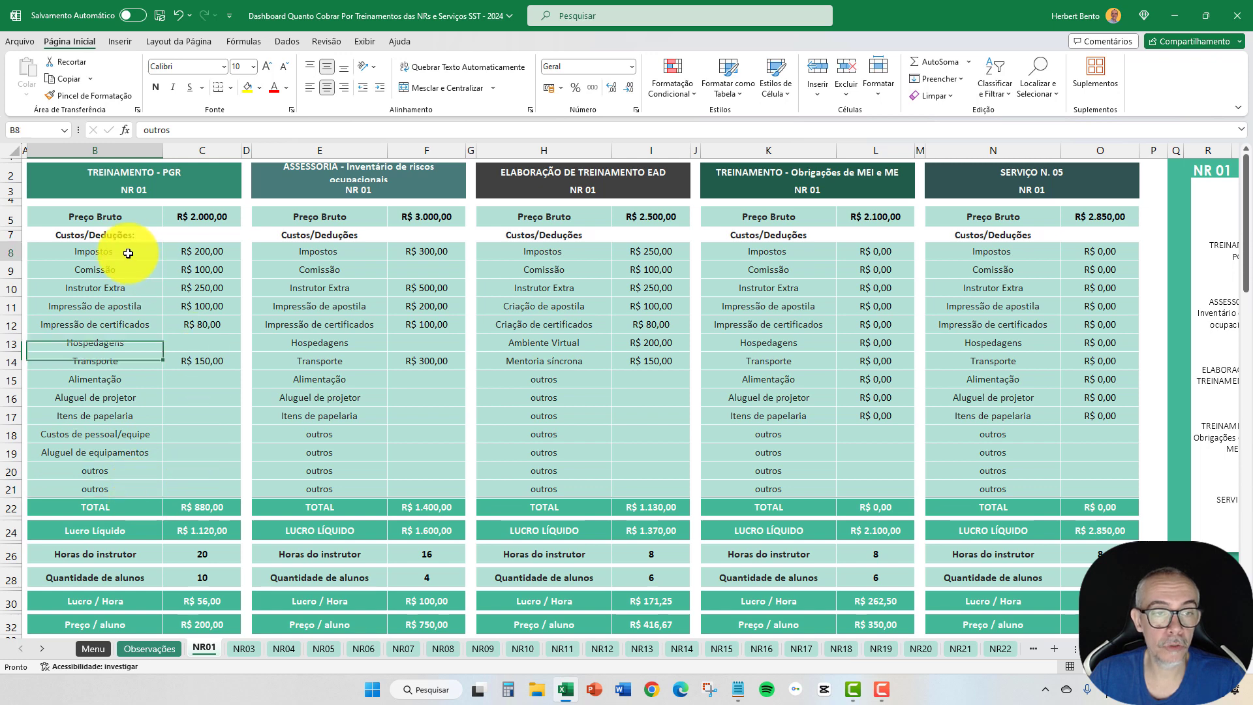
{"action": "left_click_drag", "start_coordinate": [126, 252], "coordinate": [190, 480]}
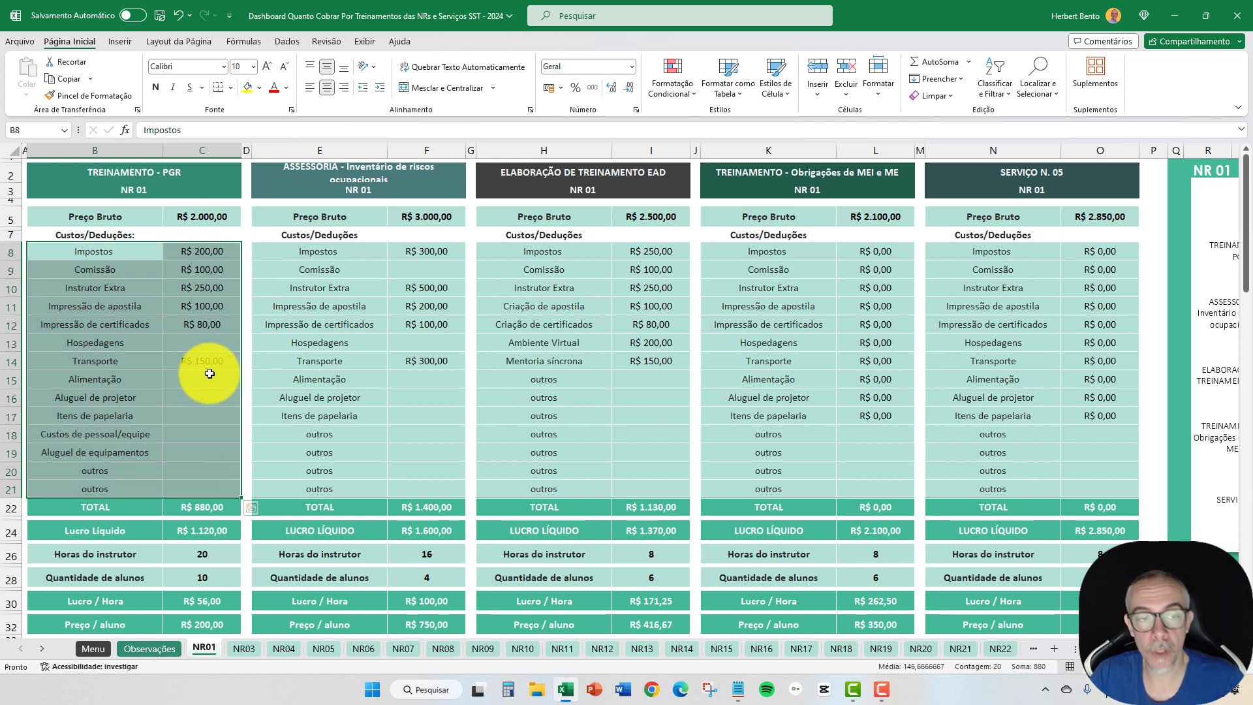
Step: Inspect the TOTAL and Lucro Líquido formulas, Horas do instrutor and Quantidade de alunos of TREINAMENTO - PGR
{"action": "left_click", "coordinate": [178, 251]}
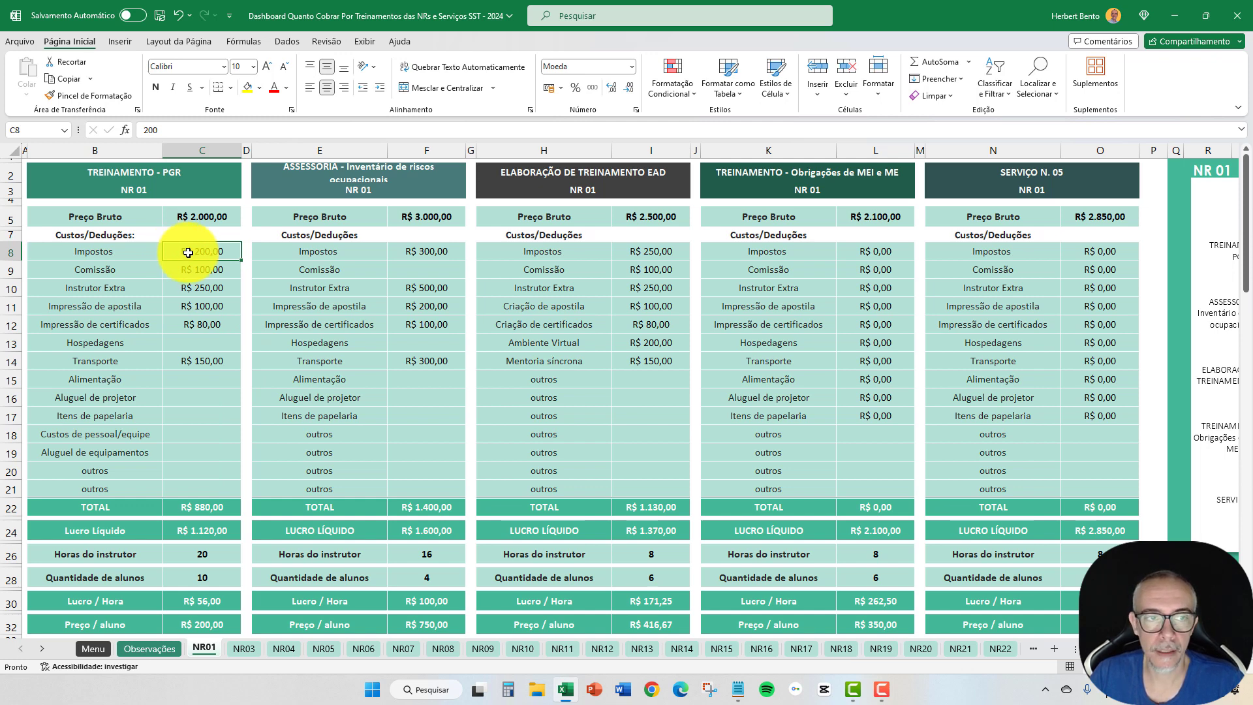
{"action": "left_click", "coordinate": [191, 509]}
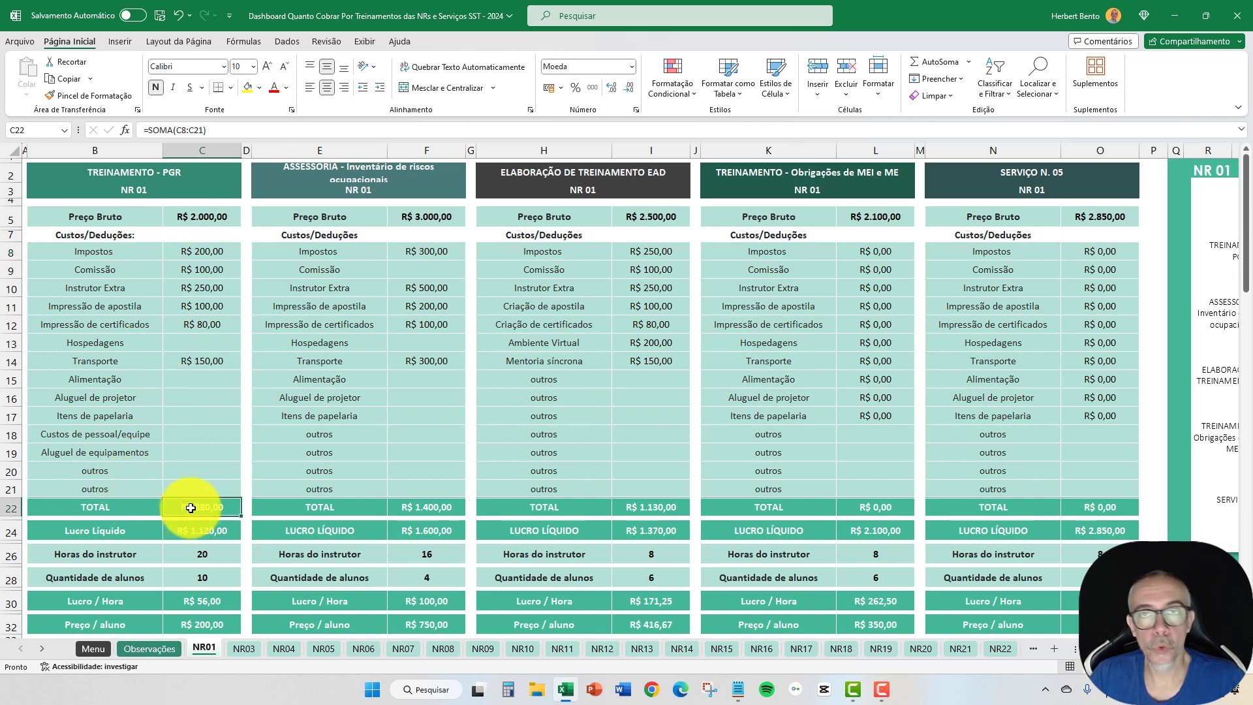
{"action": "left_click", "coordinate": [195, 529]}
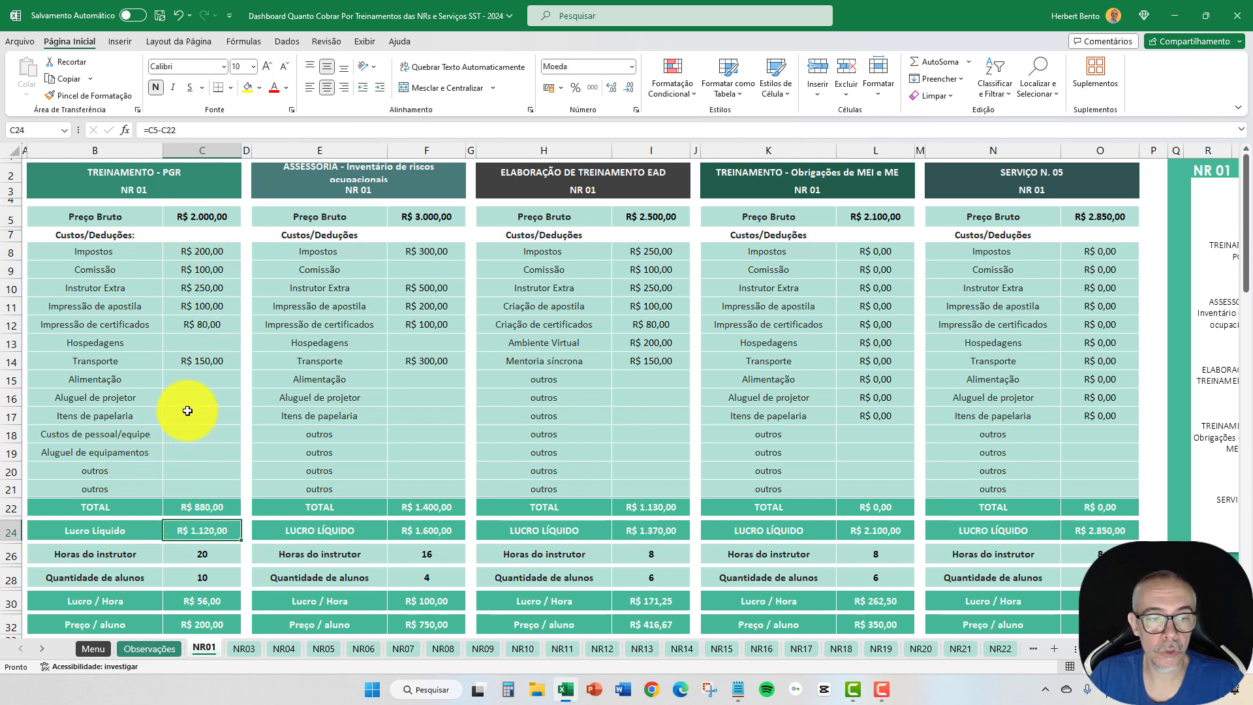
{"action": "left_click", "coordinate": [202, 553]}
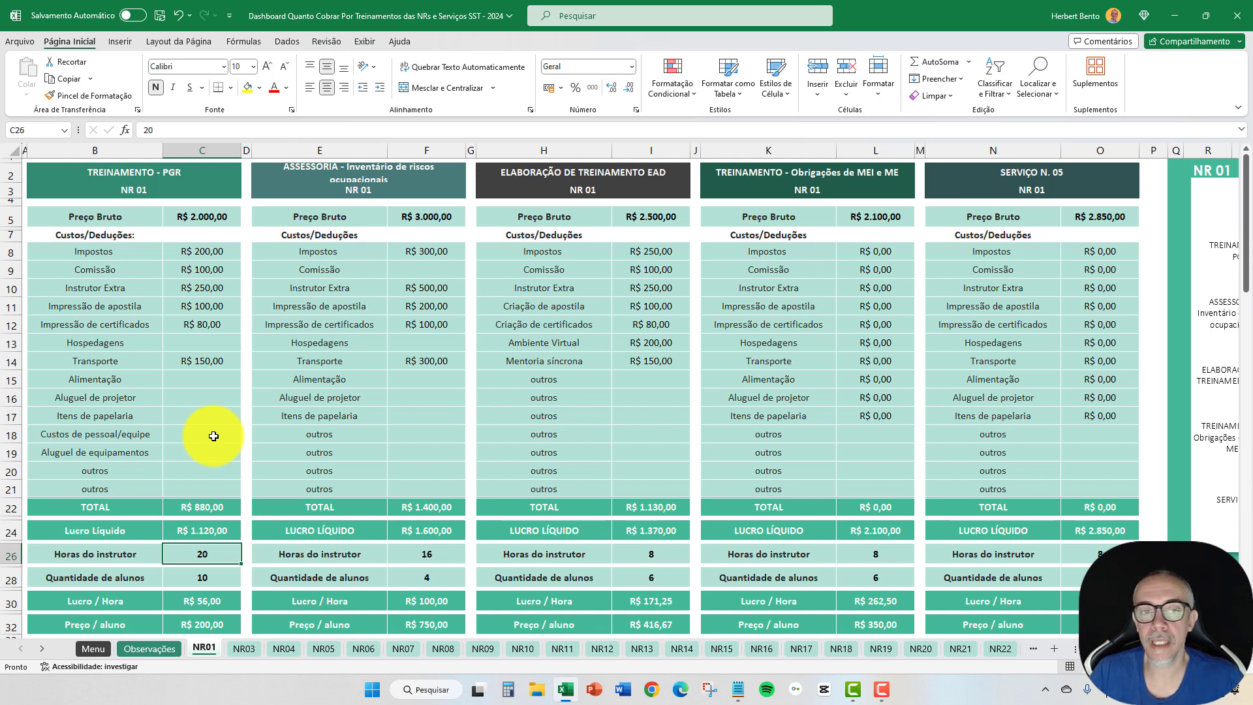
{"action": "left_click", "coordinate": [195, 576]}
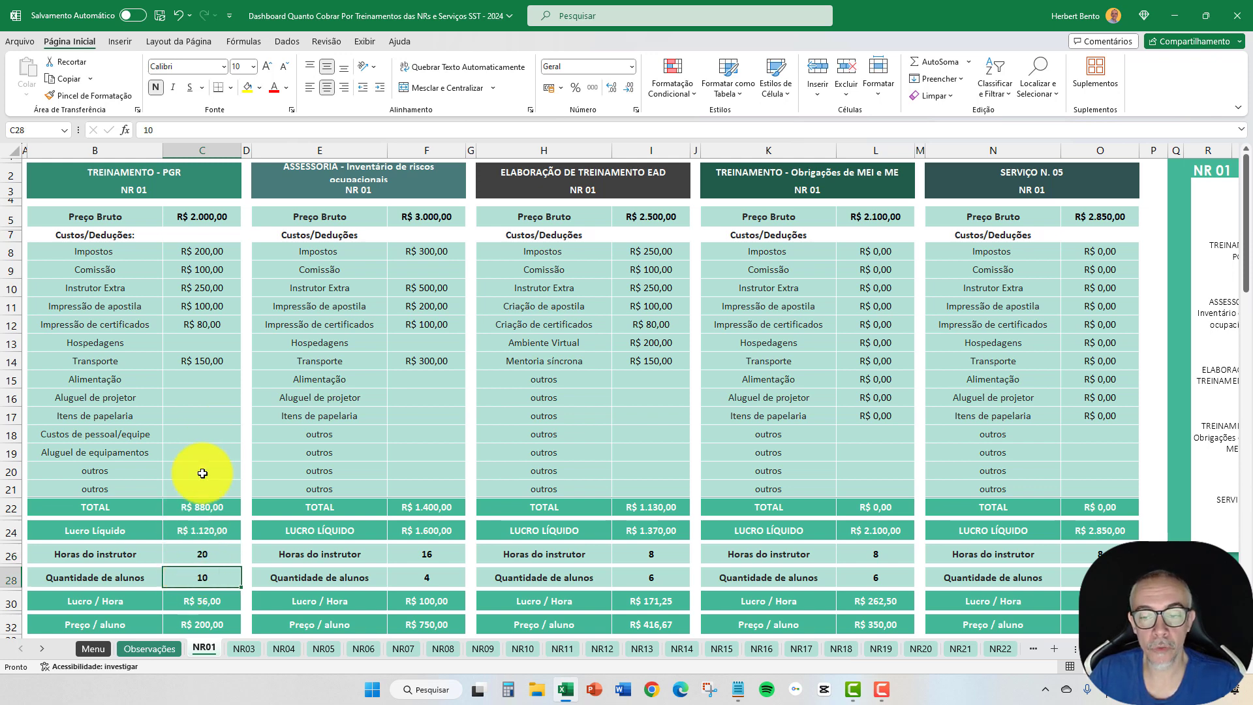
Step: Inspect the Lucro / Hora and Preço / aluno formulas of the TREINAMENTO - PGR table
{"action": "scroll", "coordinate": [216, 415], "scroll_direction": "down", "scroll_amount": 1}
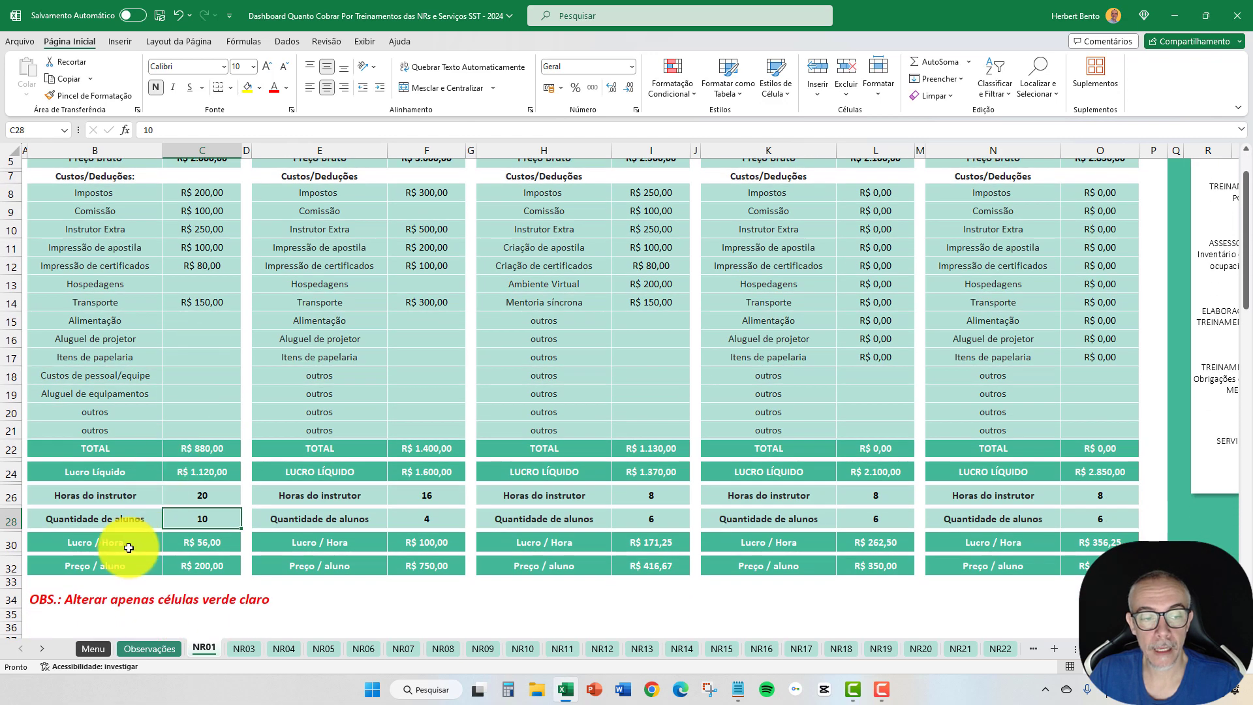
{"action": "left_click", "coordinate": [187, 545]}
{"action": "left_click", "coordinate": [186, 563]}
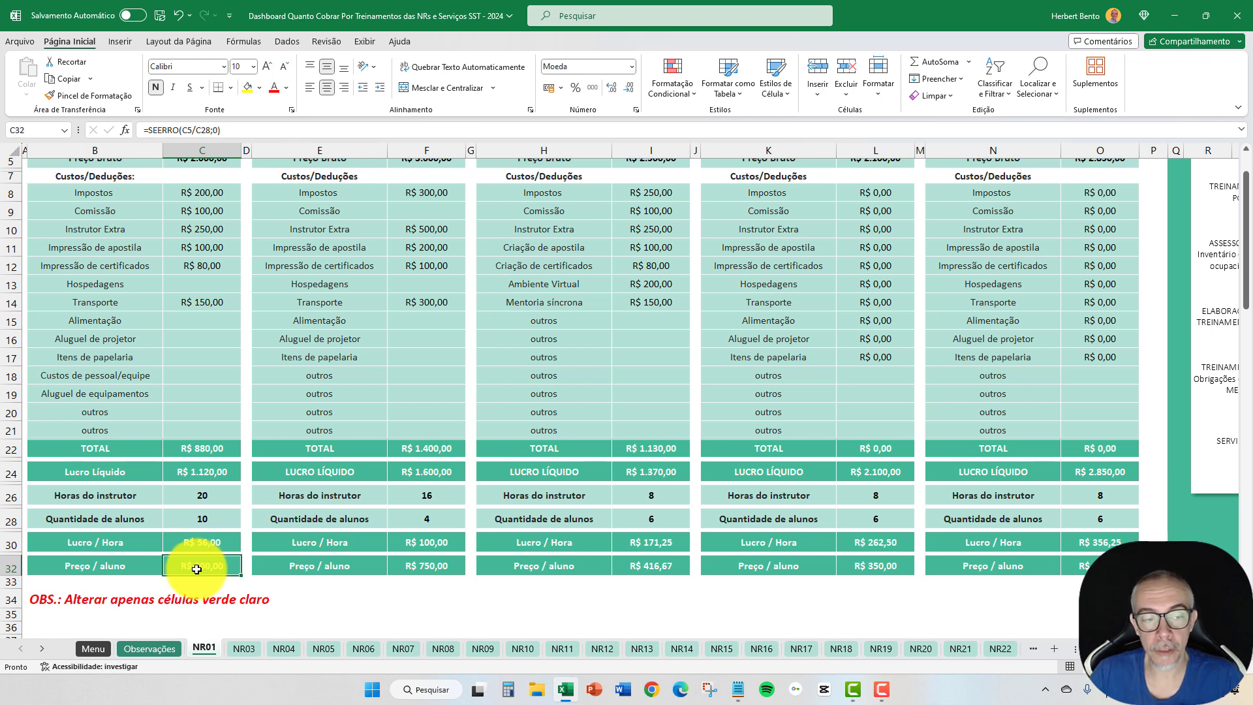
{"action": "left_click", "coordinate": [8, 542]}
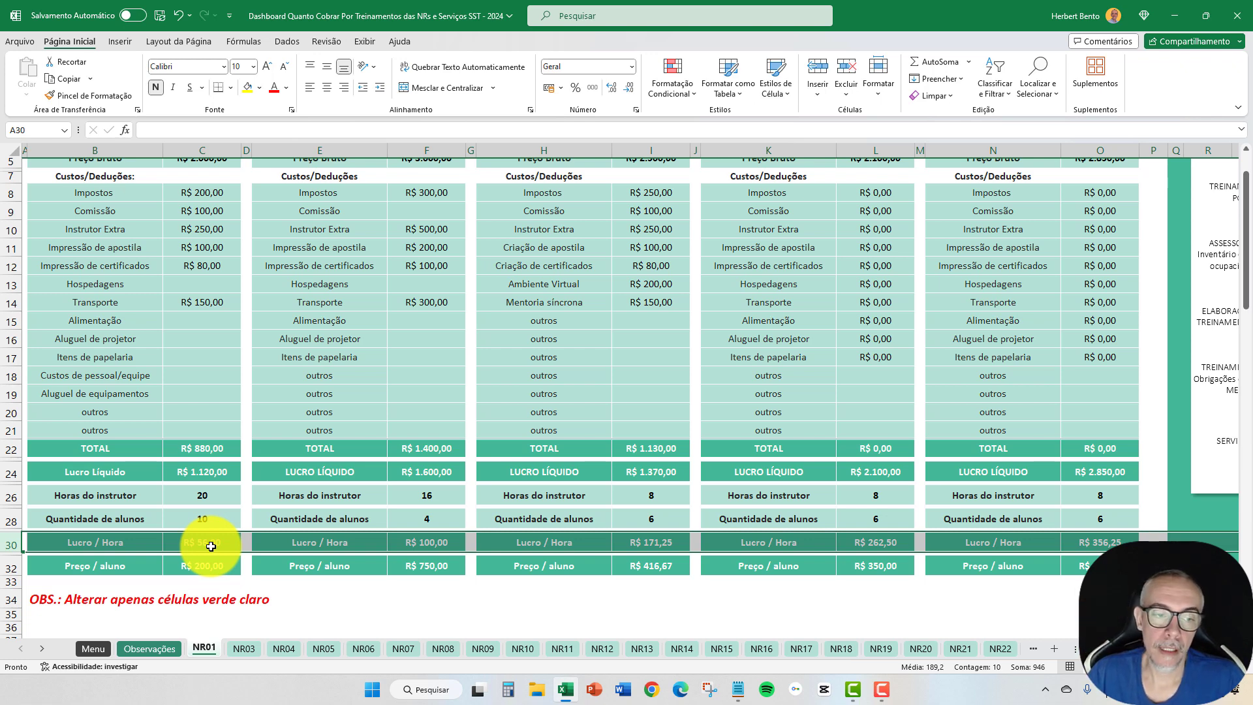
{"action": "left_click", "coordinate": [212, 546]}
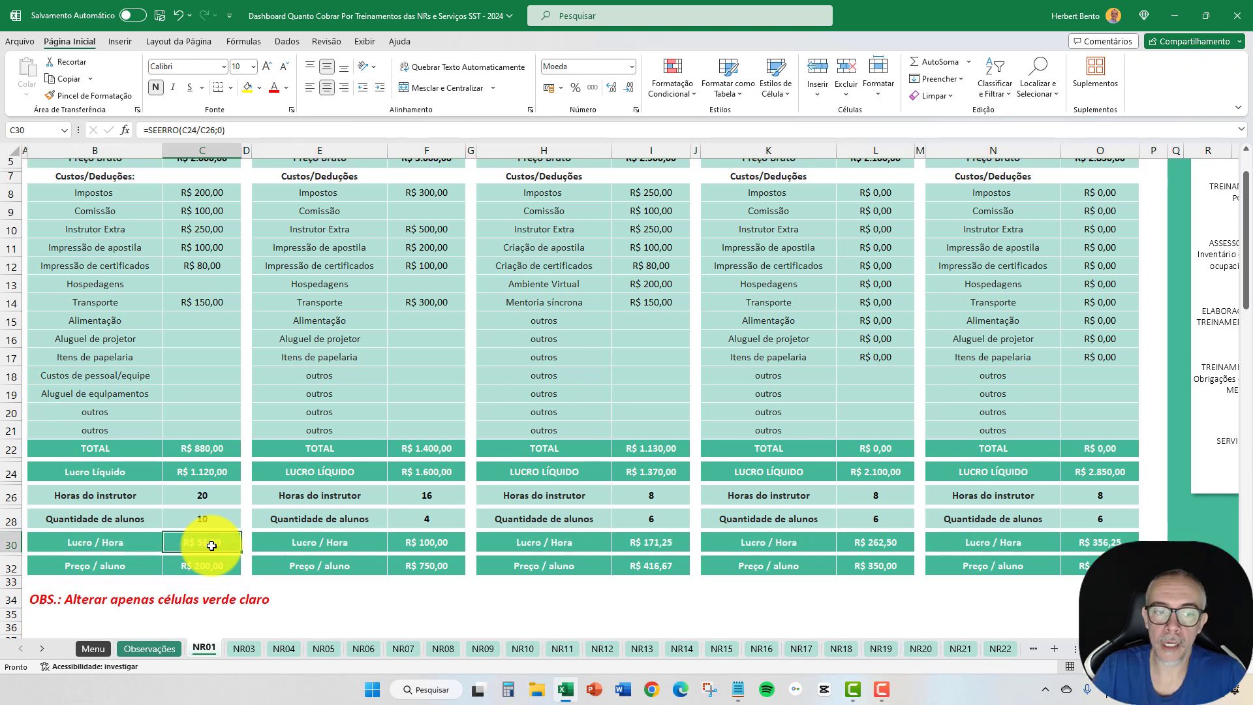
Step: Check the Preço Bruto cell of TREINAMENTO - PGR against the profit and per-student rows of the table
{"action": "scroll", "coordinate": [212, 546], "scroll_direction": "up", "scroll_amount": 1}
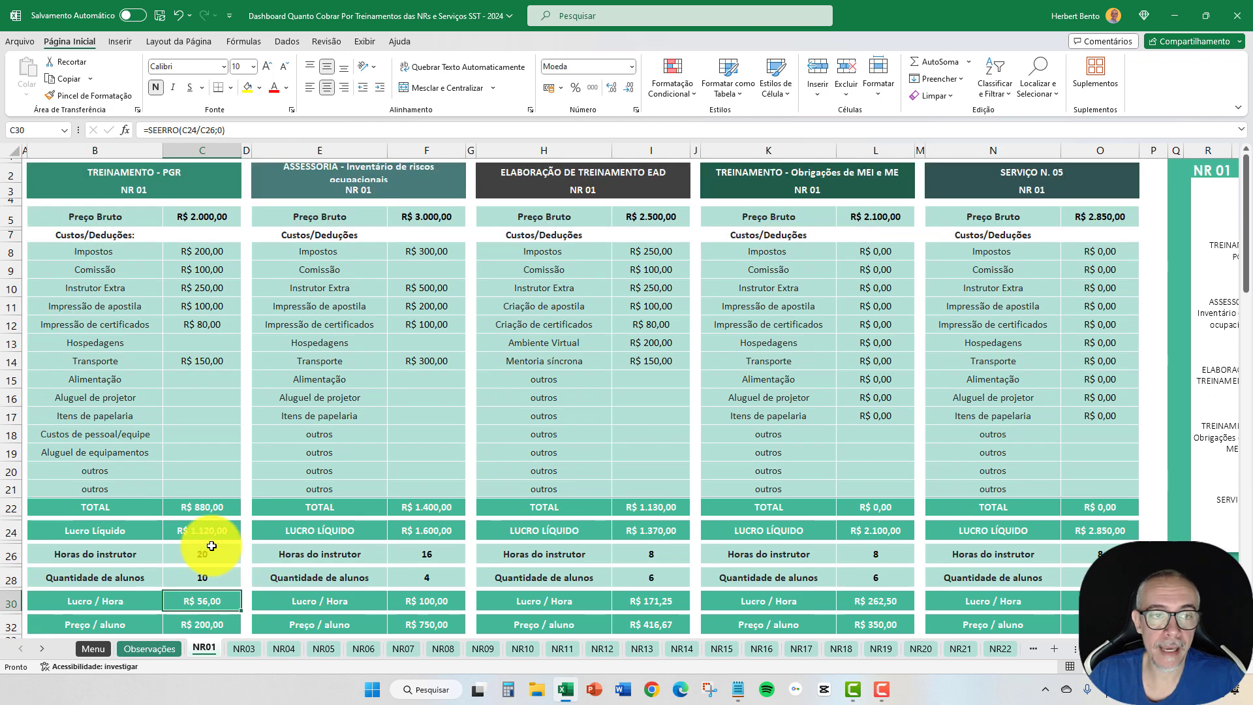
{"action": "left_click", "coordinate": [191, 215]}
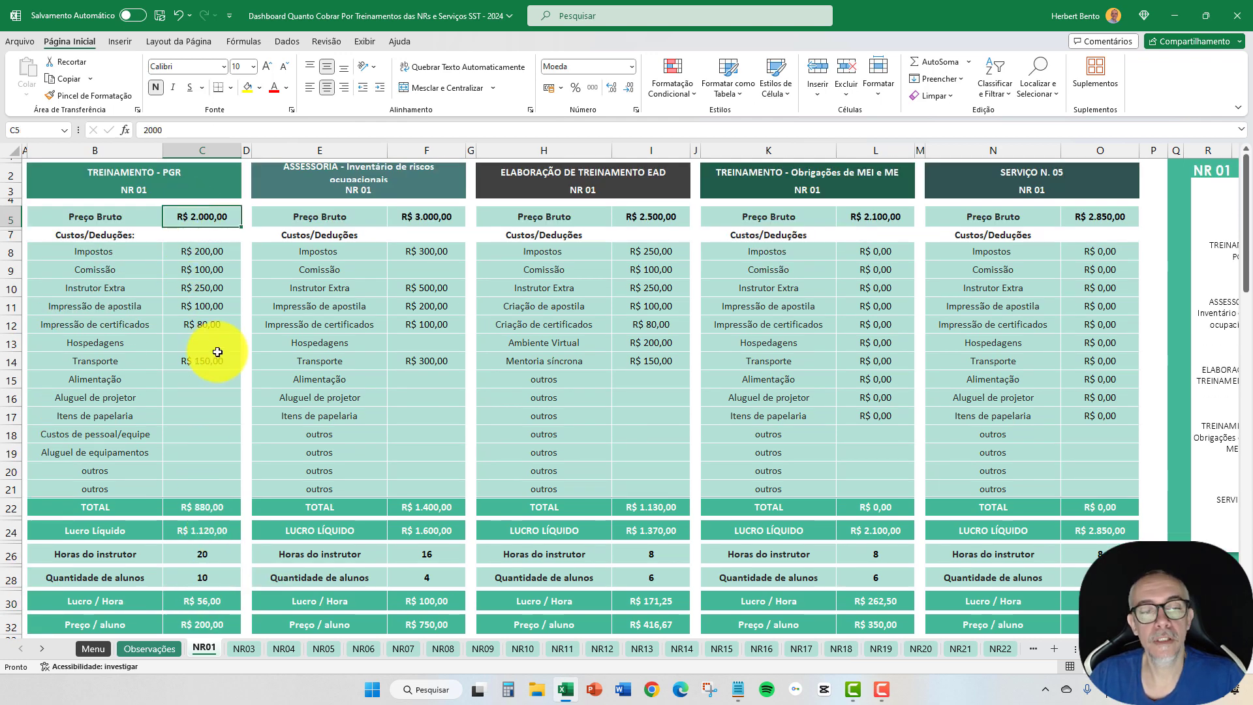
{"action": "scroll", "coordinate": [217, 352], "scroll_direction": "down", "scroll_amount": 2}
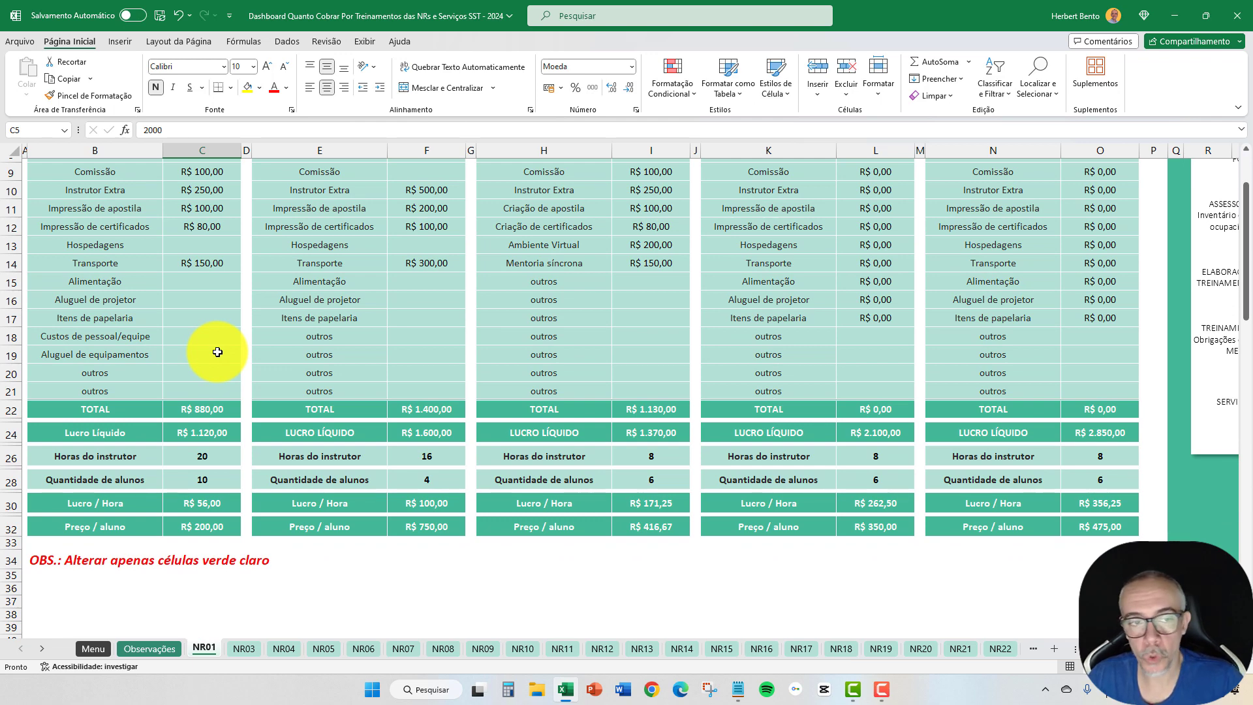
{"action": "scroll", "coordinate": [217, 352], "scroll_direction": "up", "scroll_amount": 2}
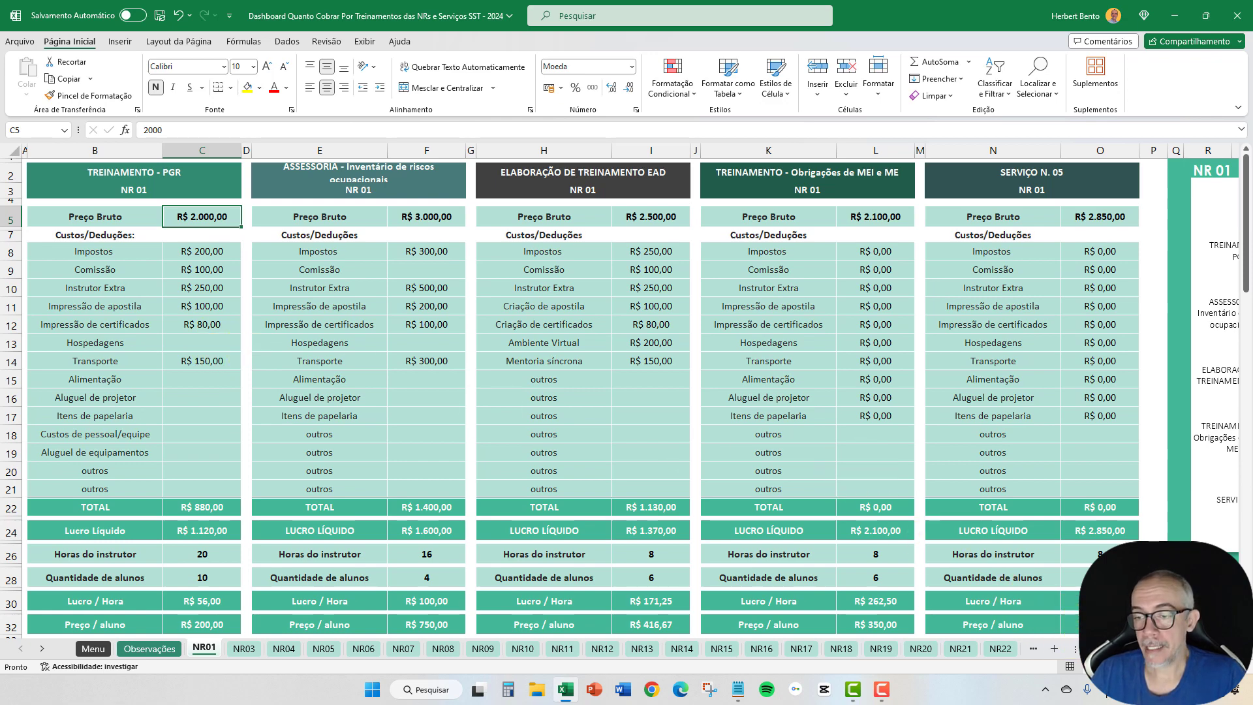
Step: View the NR 01 charts and check the titles of the SERVIÇO N. 05 and TREINAMENTO - Obrigações de MEI e ME tables
{"action": "scroll", "coordinate": [630, 389], "scroll_direction": "right", "scroll_amount": 8}
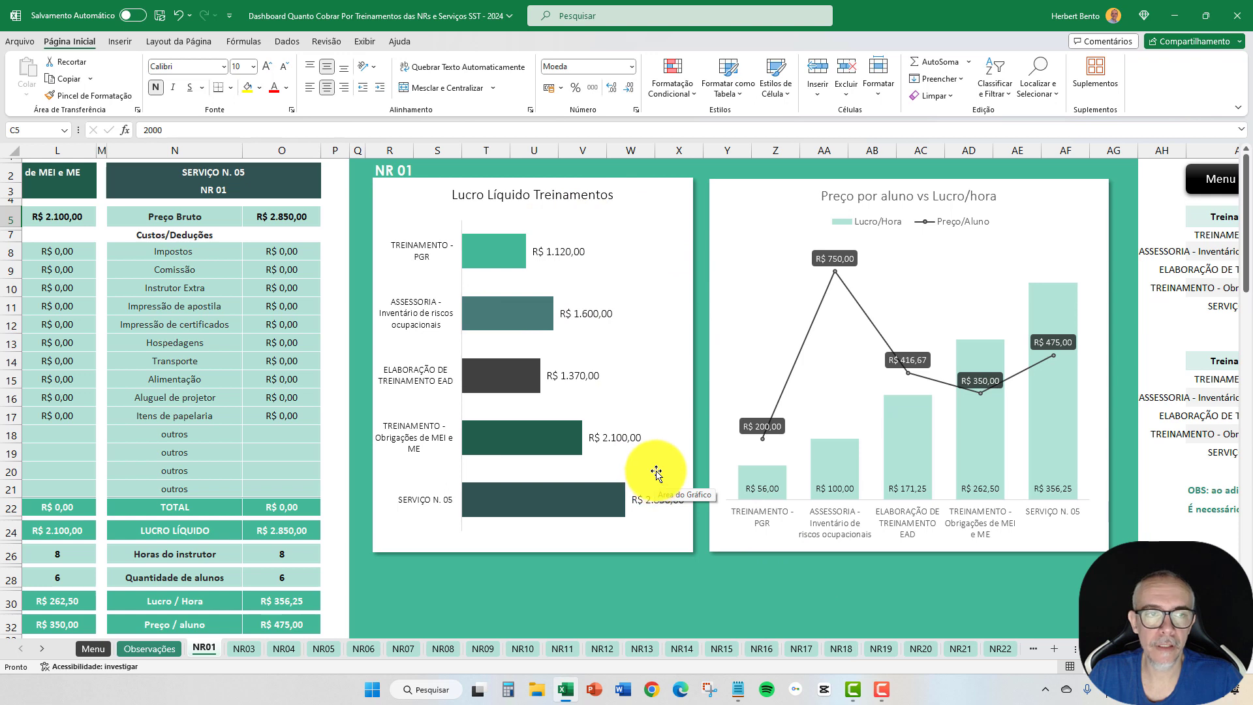
{"action": "left_click", "coordinate": [146, 170]}
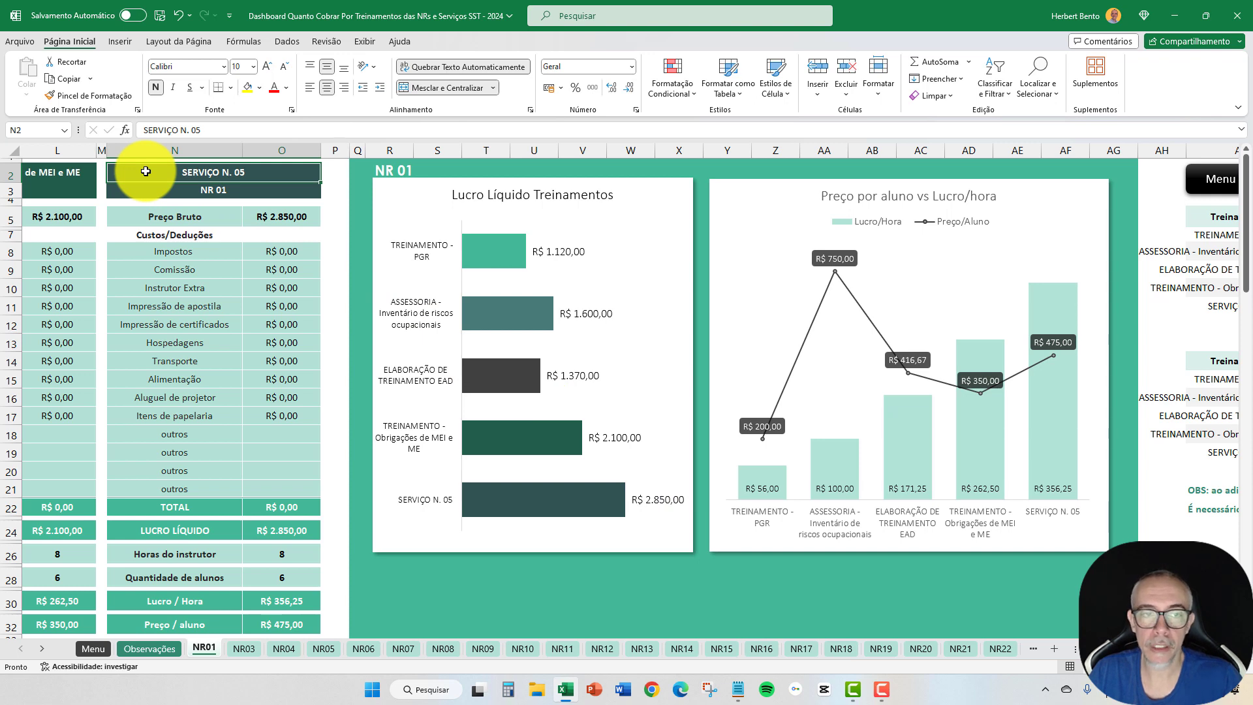
{"action": "left_click", "coordinate": [61, 174]}
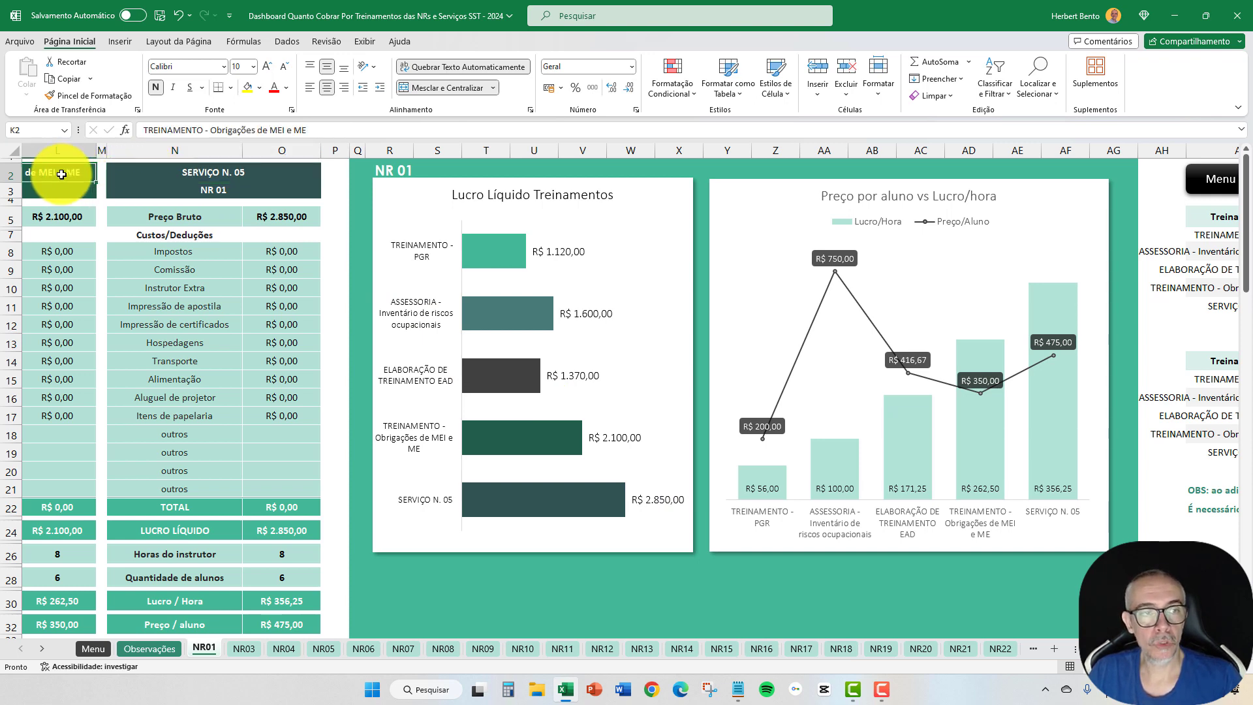
{"action": "left_click", "coordinate": [137, 171]}
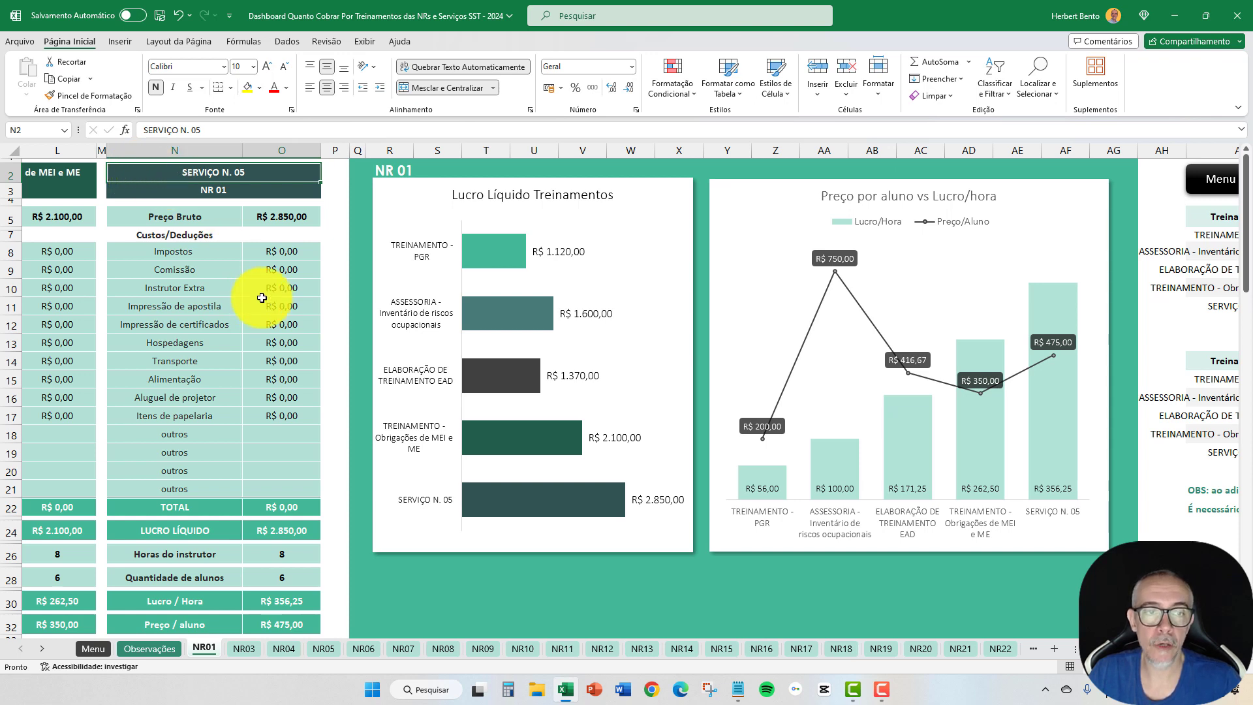
Step: Go through the SERVIÇO N. 05 table from its title down the cost items to the outros rows
{"action": "key", "text": "Down"}
{"action": "key", "text": "Down"}
{"action": "key", "text": "Down"}
{"action": "key", "text": "Down"}
{"action": "key", "text": "Down"}
{"action": "key", "text": "Down"}
{"action": "key", "text": "Down"}
{"action": "key", "text": "Down"}
{"action": "key", "text": "Down"}
{"action": "key", "text": "Down"}
{"action": "key", "text": "Down"}
{"action": "key", "text": "Down"}
{"action": "key", "text": "Down"}
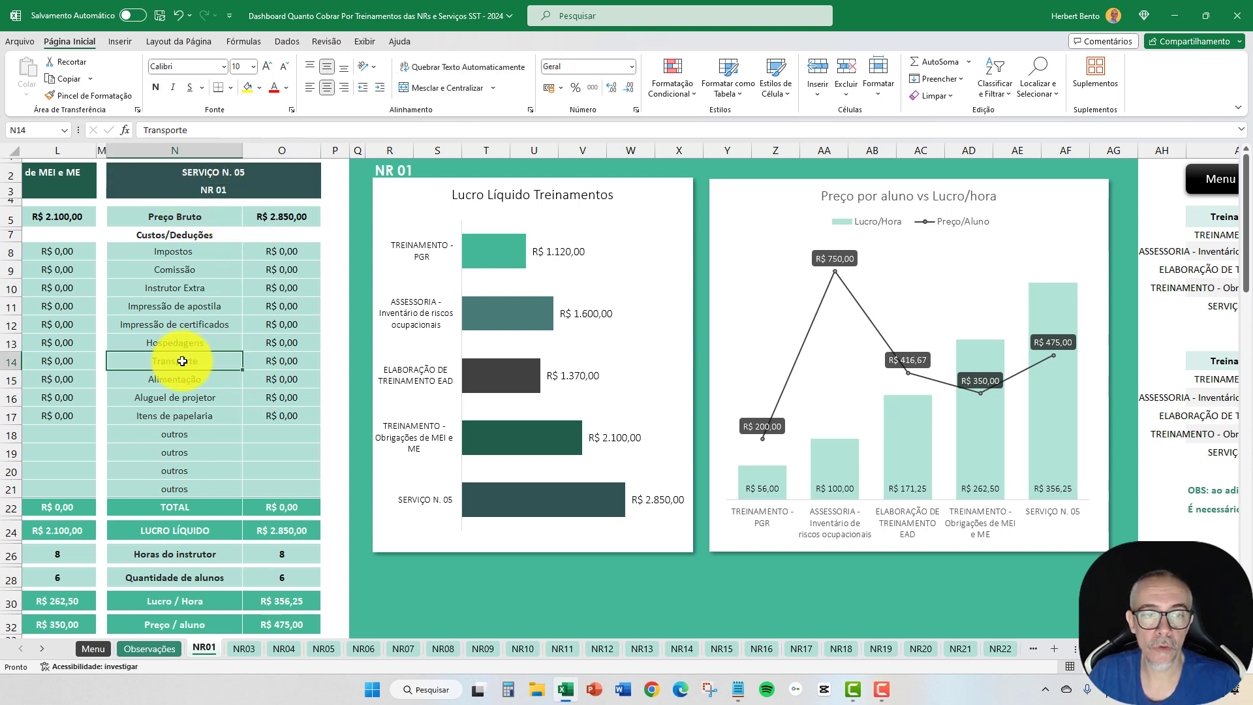
{"action": "left_click_drag", "start_coordinate": [184, 169], "coordinate": [243, 428]}
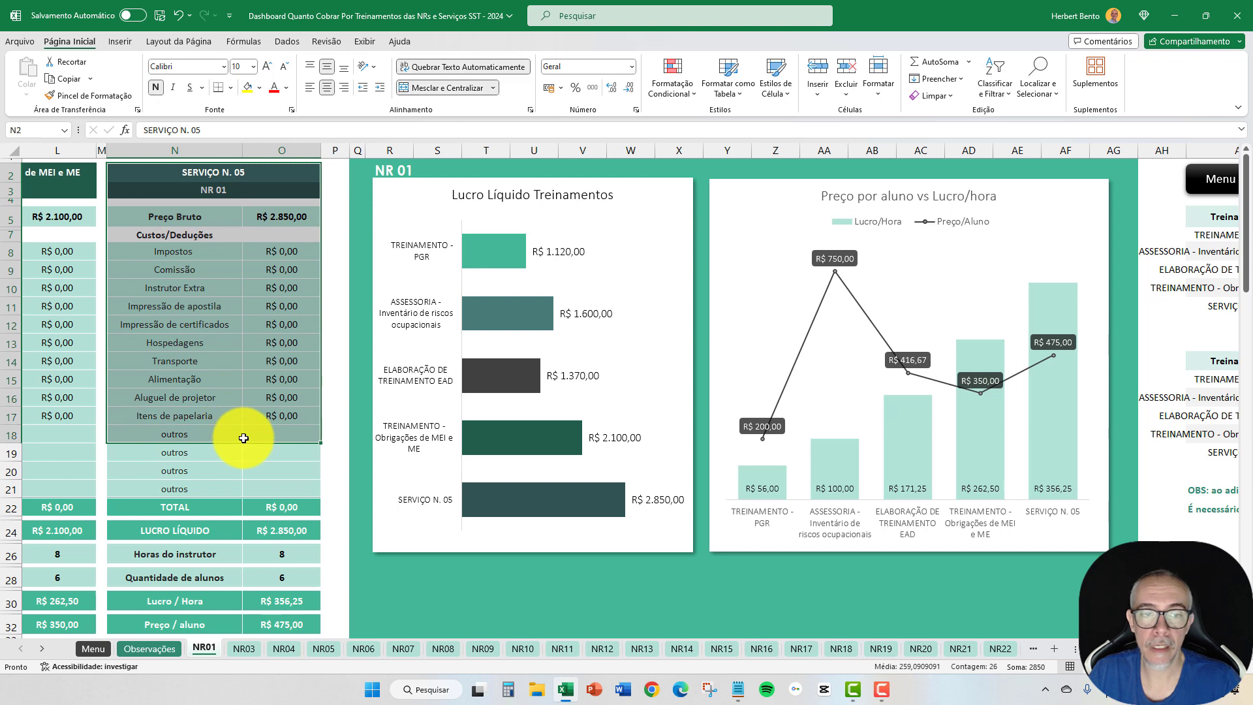
{"action": "left_click", "coordinate": [268, 344]}
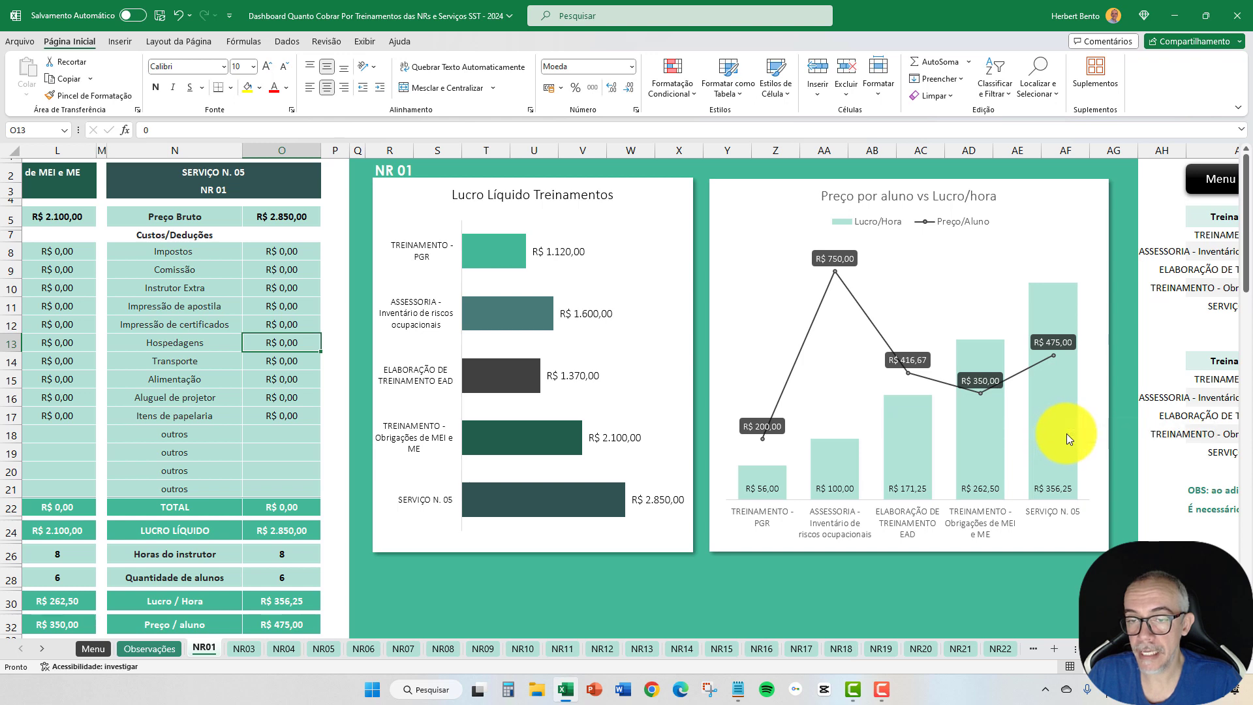
Step: Examine the Preço por aluno vs Lucro/hora chart and the source data table that feeds it
{"action": "mouse_move", "coordinate": [1067, 433]}
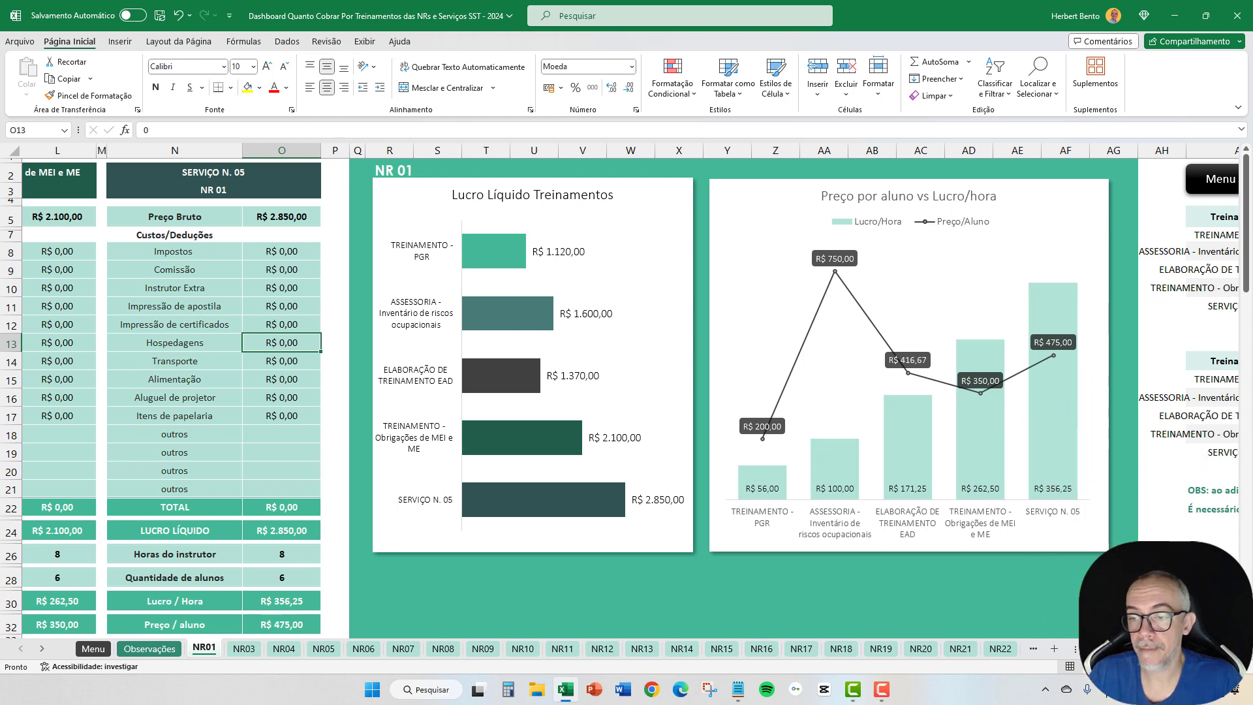
{"action": "scroll", "coordinate": [1018, 348], "scroll_direction": "right", "scroll_amount": 4}
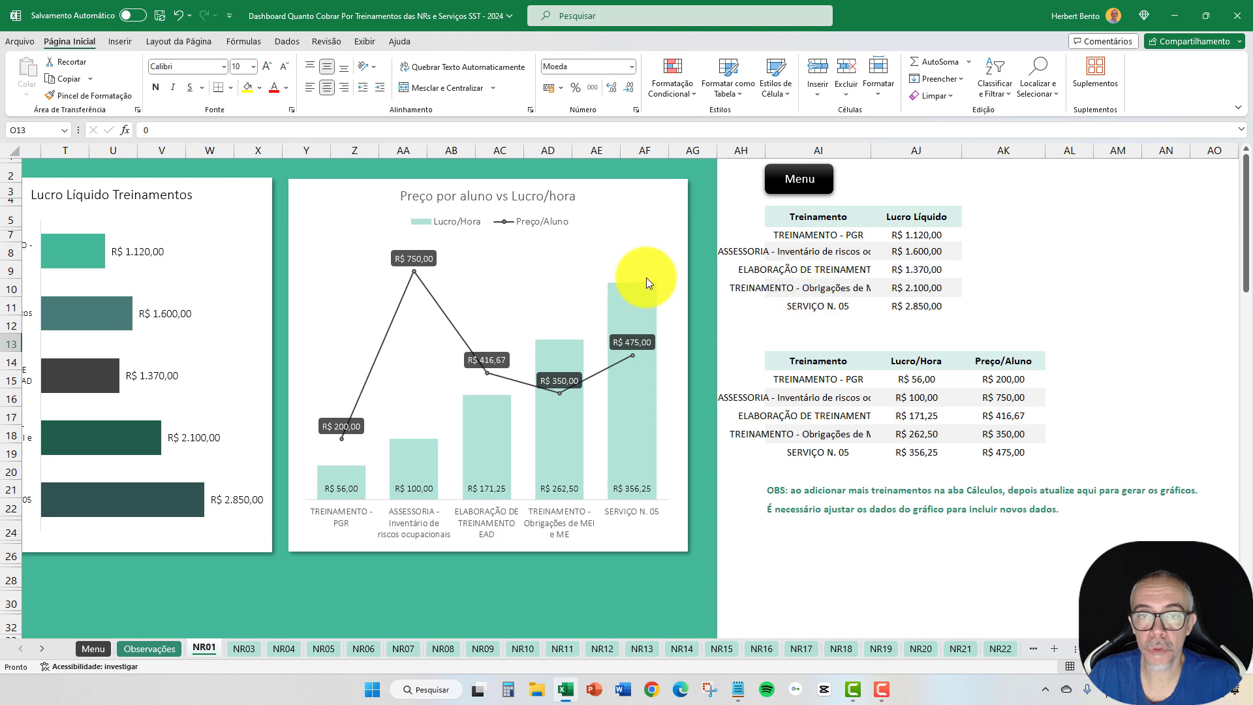
{"action": "left_click", "coordinate": [652, 204]}
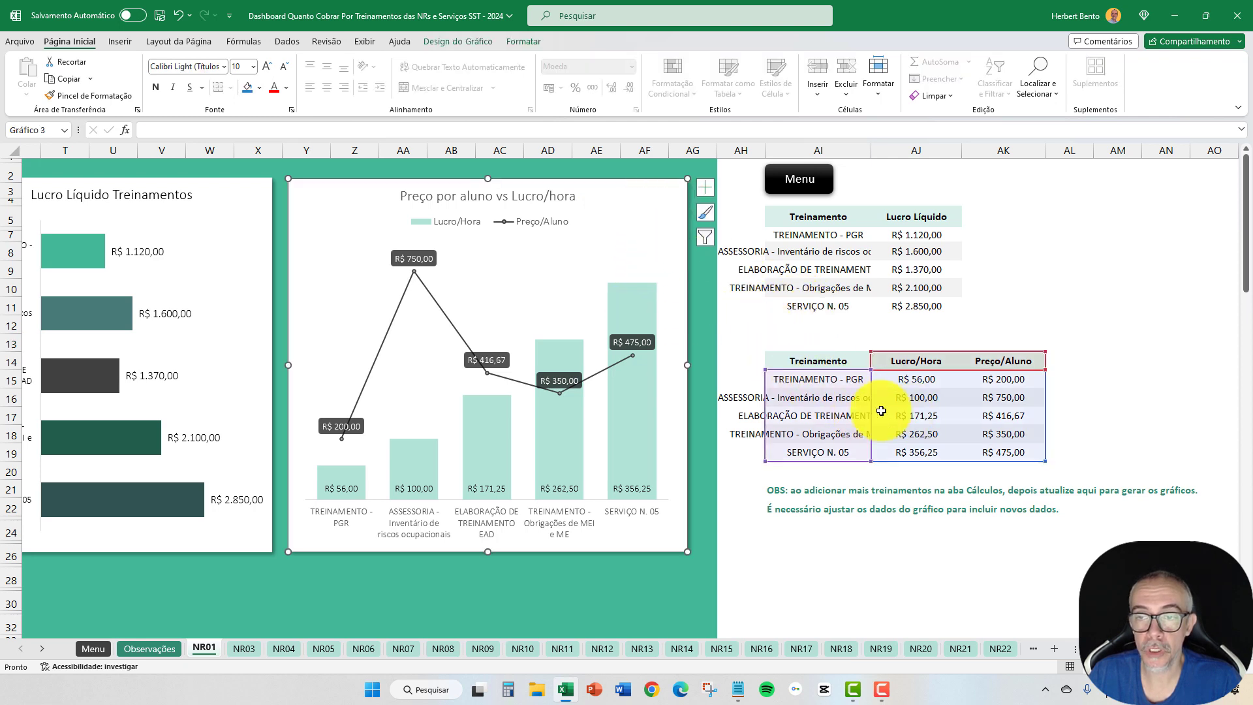
{"action": "left_click", "coordinate": [965, 552]}
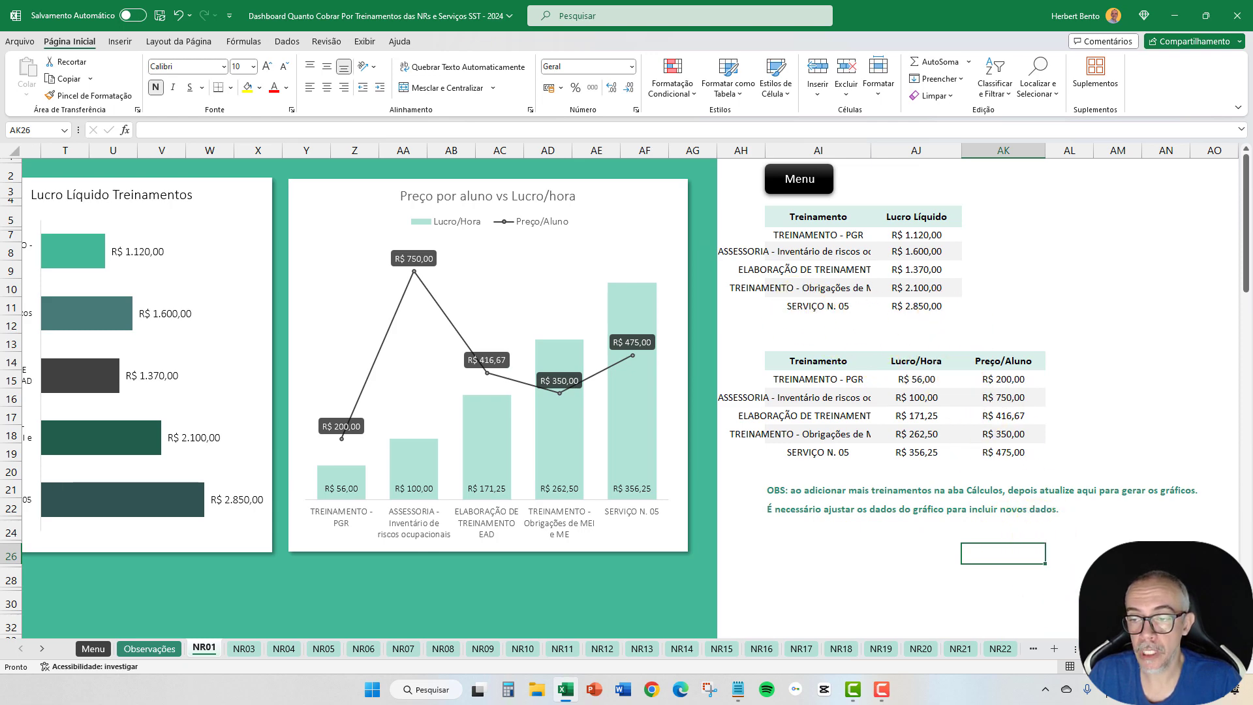
Step: Return to the NR 01 cost tables and review the titles of the first four, from TREINAMENTO - PGR to Obrigações de MEI e ME
{"action": "scroll", "coordinate": [631, 390], "scroll_direction": "left", "scroll_amount": 6}
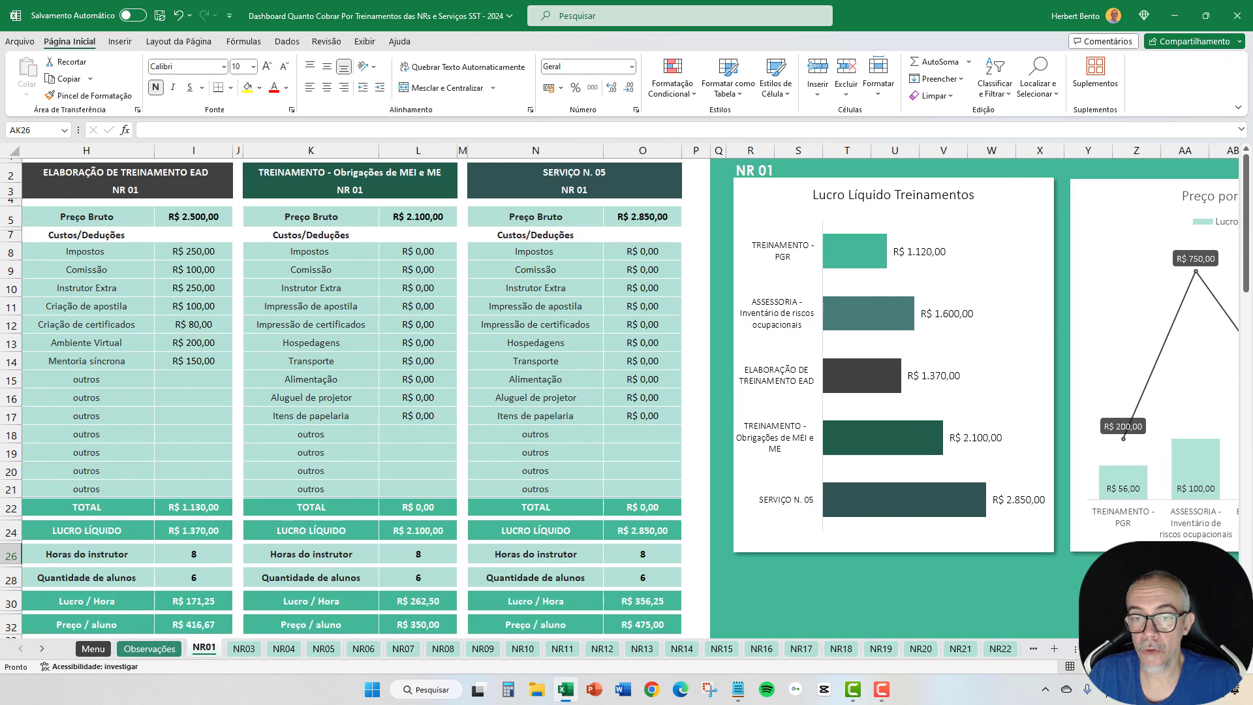
{"action": "scroll", "coordinate": [630, 391], "scroll_direction": "left", "scroll_amount": 3}
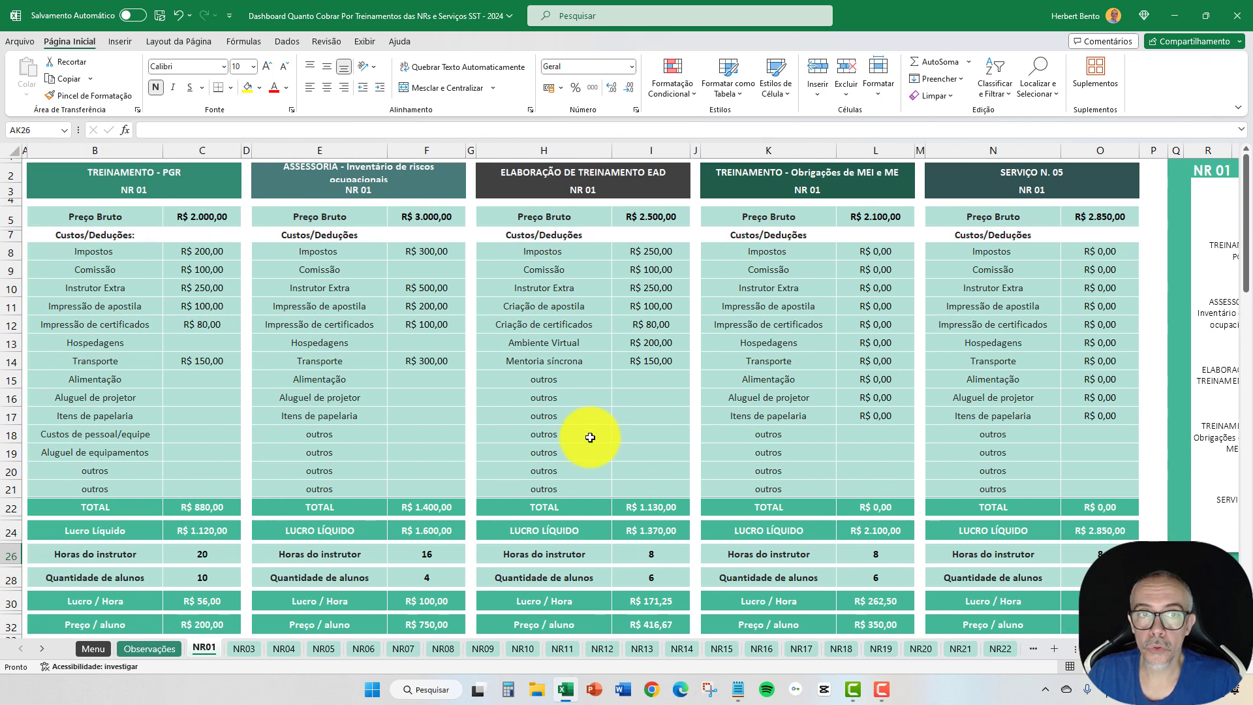
{"action": "left_click", "coordinate": [59, 172]}
{"action": "left_click", "coordinate": [296, 171]}
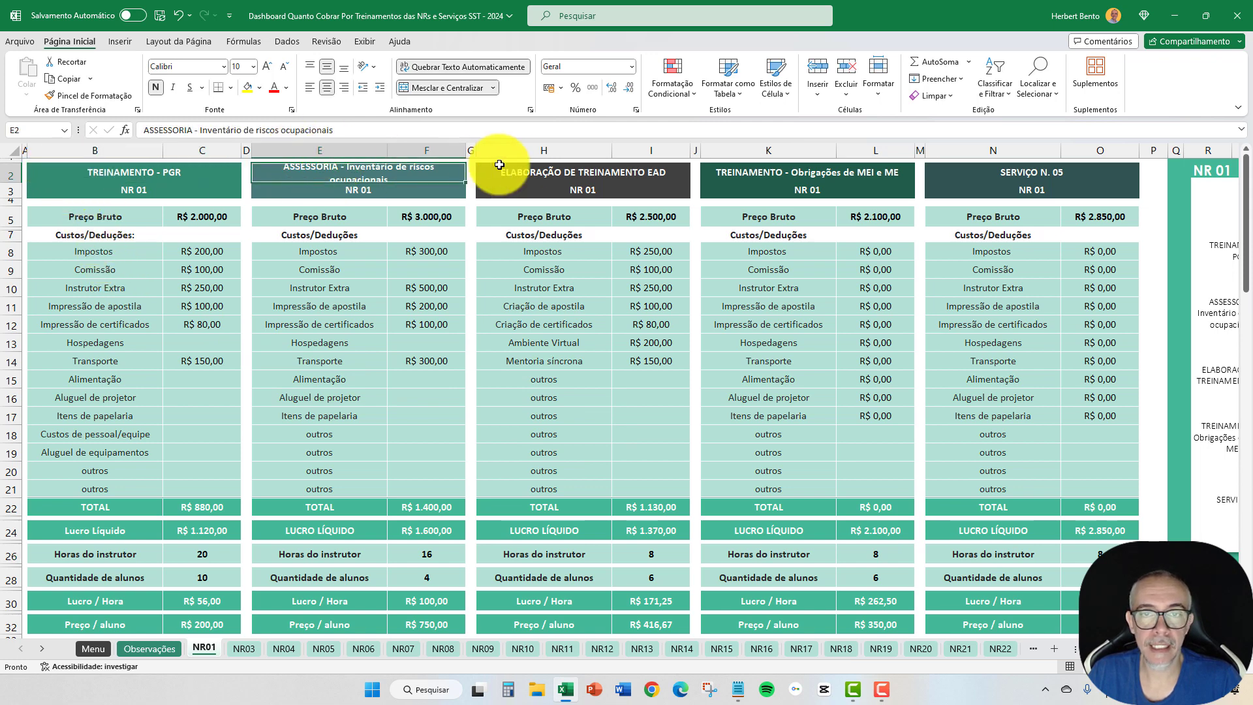
{"action": "left_click", "coordinate": [526, 171]}
{"action": "left_click", "coordinate": [750, 182]}
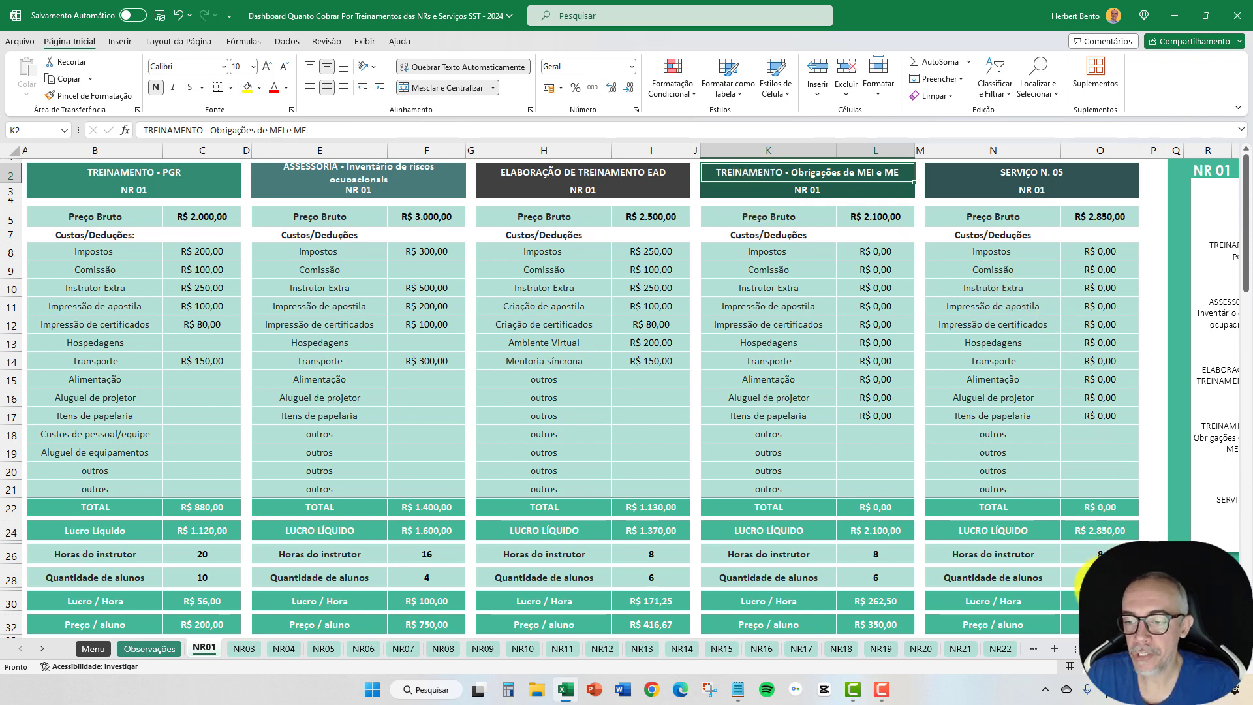
Step: Insert a blank column at column Q, between the SERVIÇO N. 05 table and the chart area
{"action": "scroll", "coordinate": [1077, 597], "scroll_direction": "right", "scroll_amount": 6}
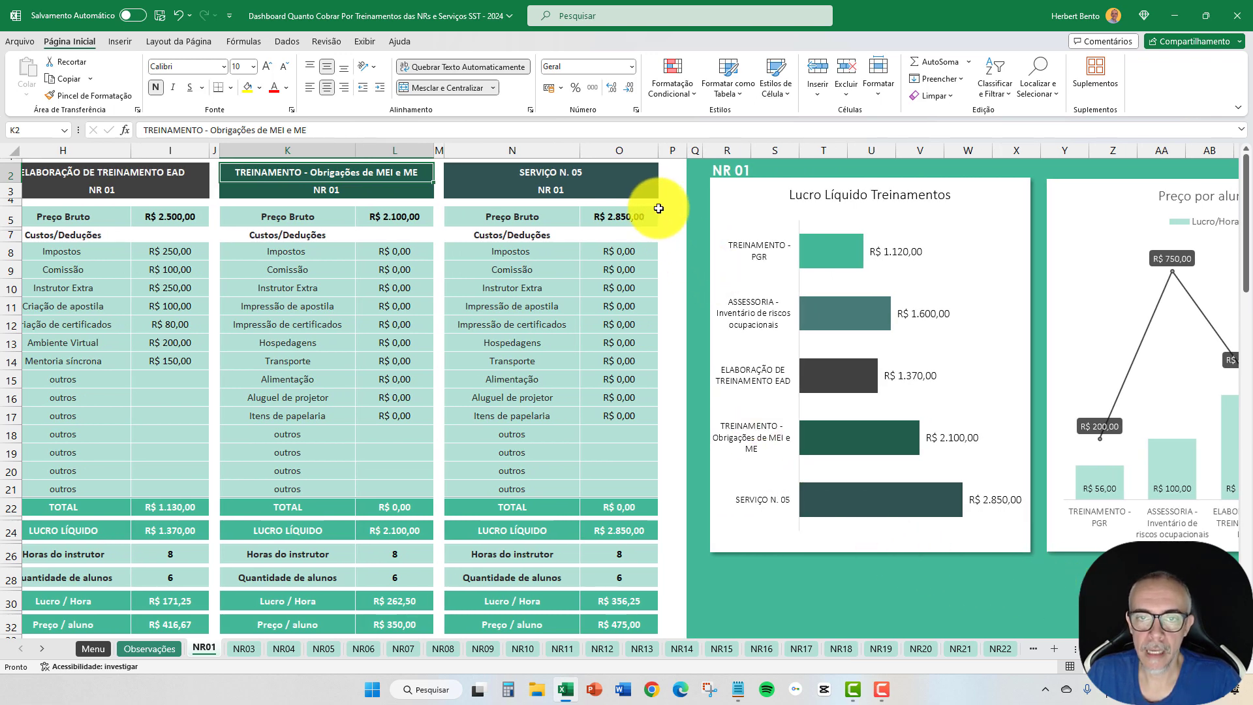
{"action": "left_click", "coordinate": [630, 150]}
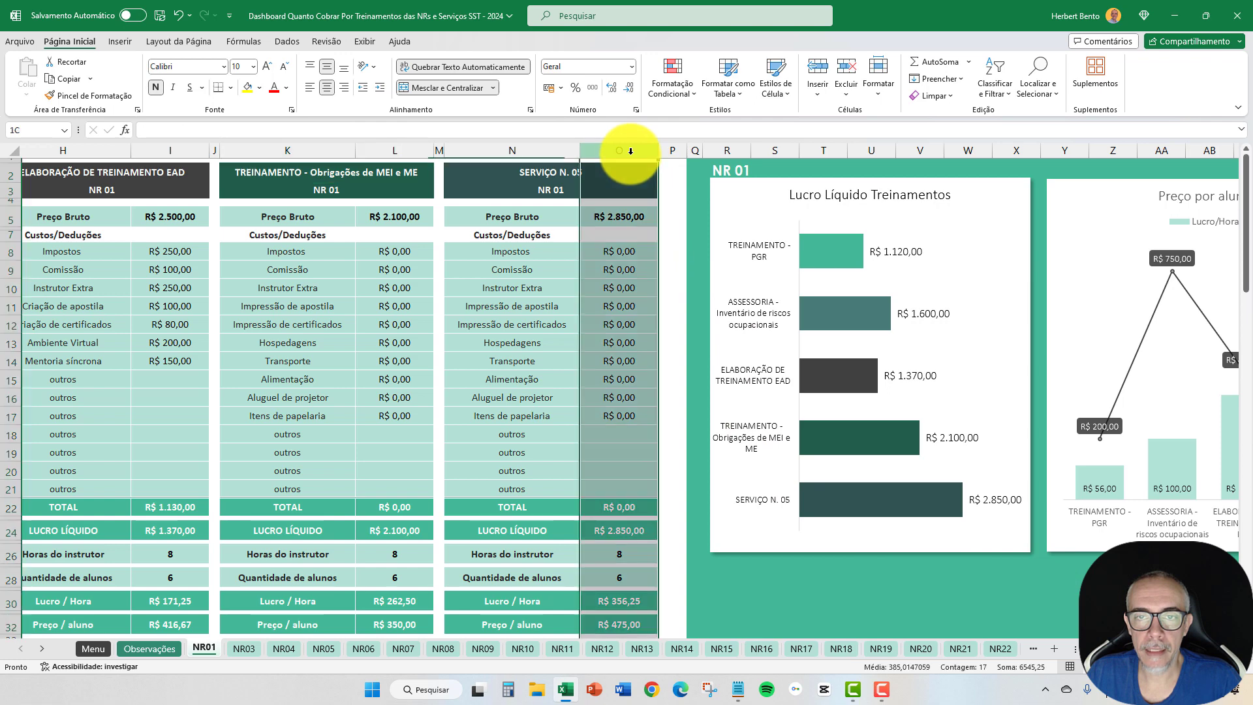
{"action": "left_click", "coordinate": [697, 151]}
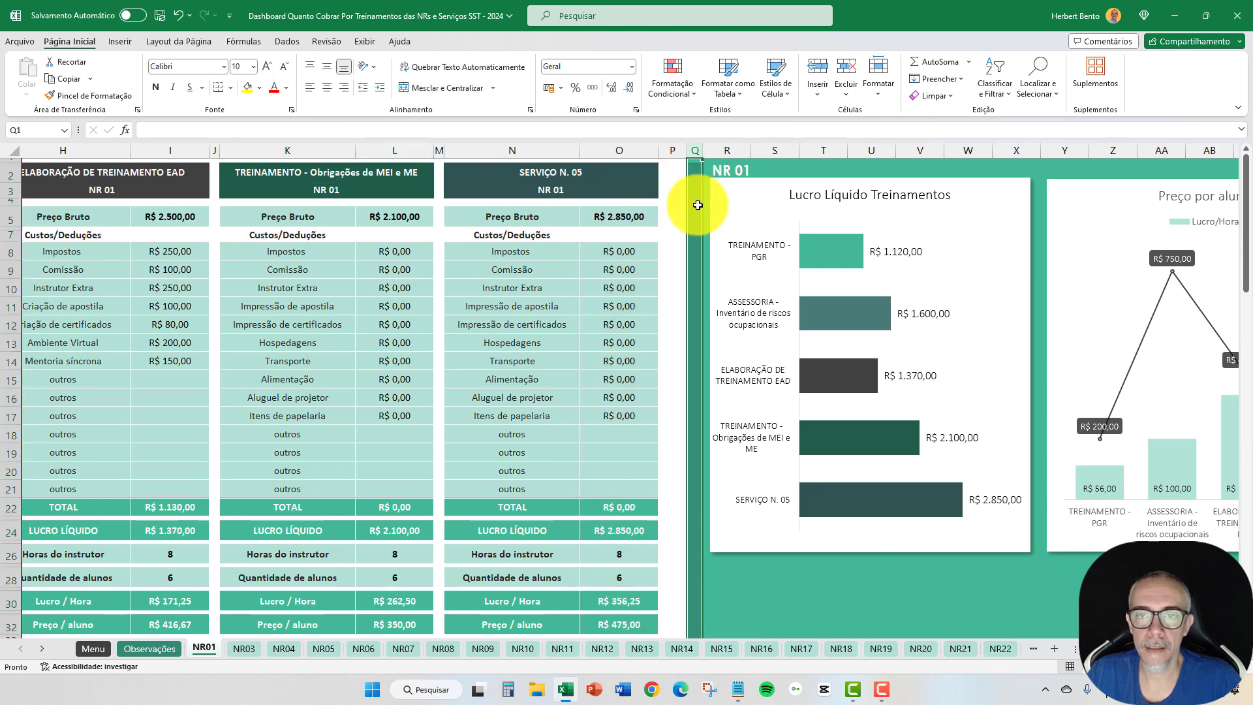
{"action": "left_click", "coordinate": [695, 149]}
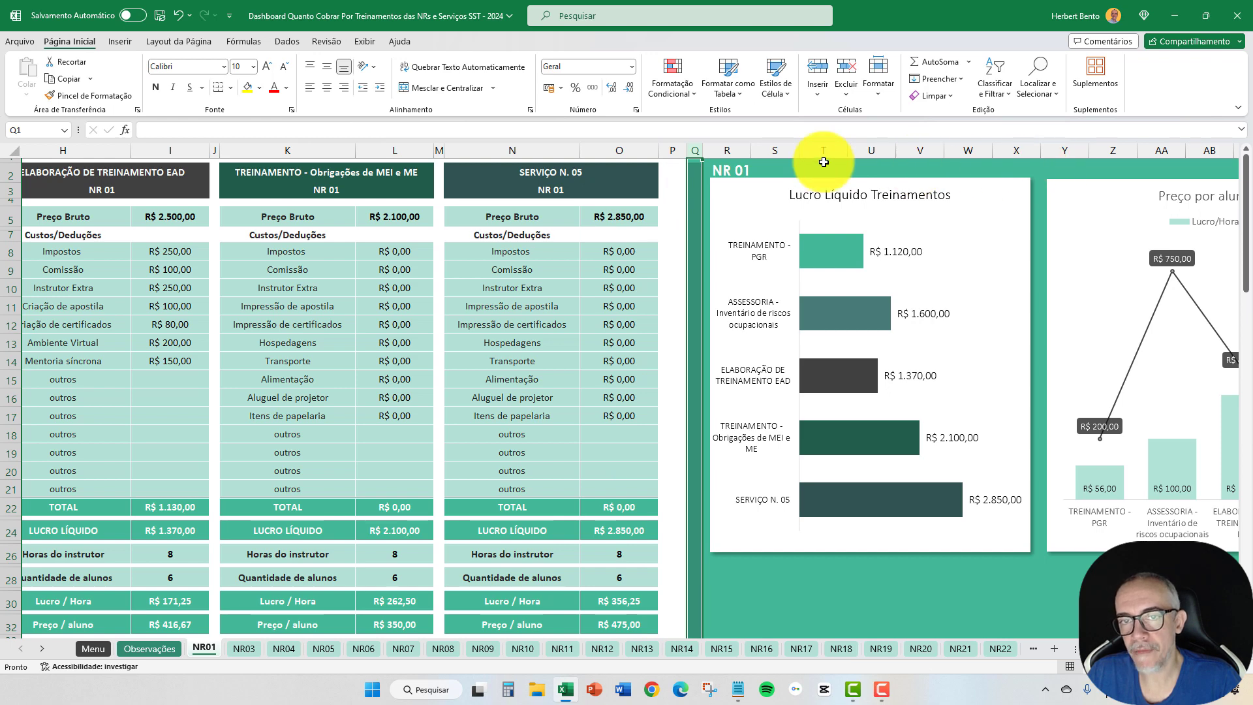
{"action": "left_click", "coordinate": [670, 151]}
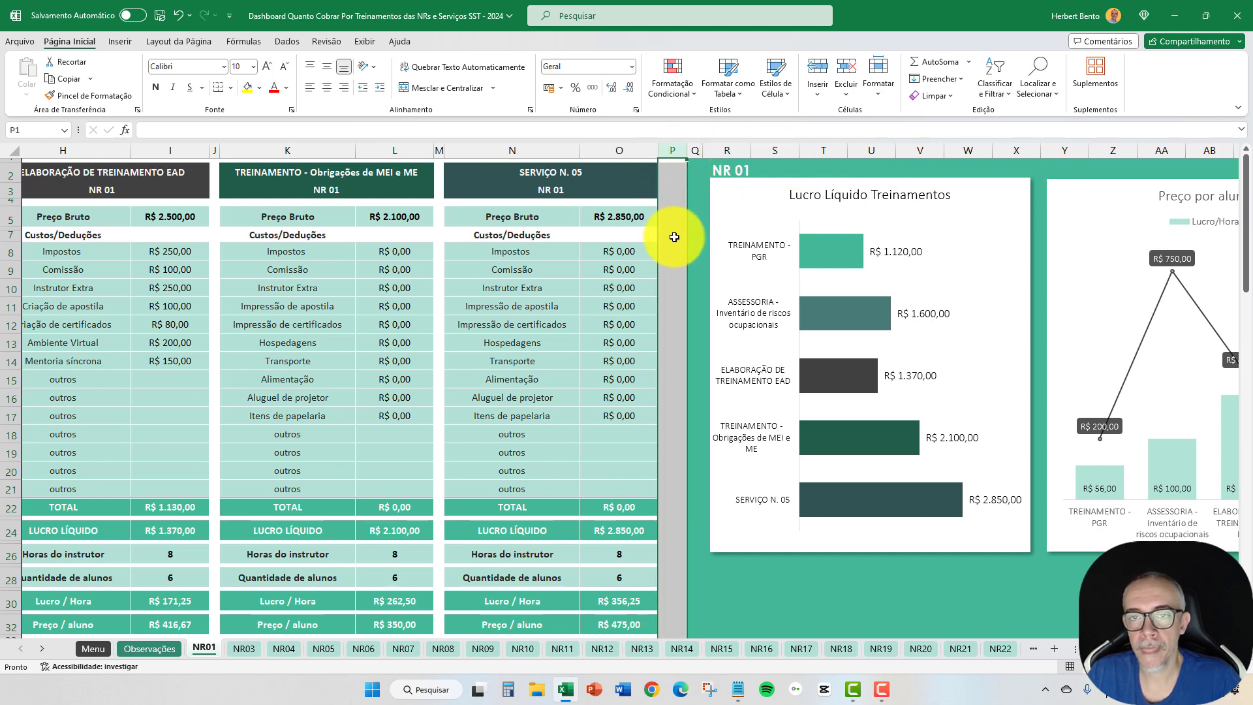
{"action": "left_click", "coordinate": [694, 151]}
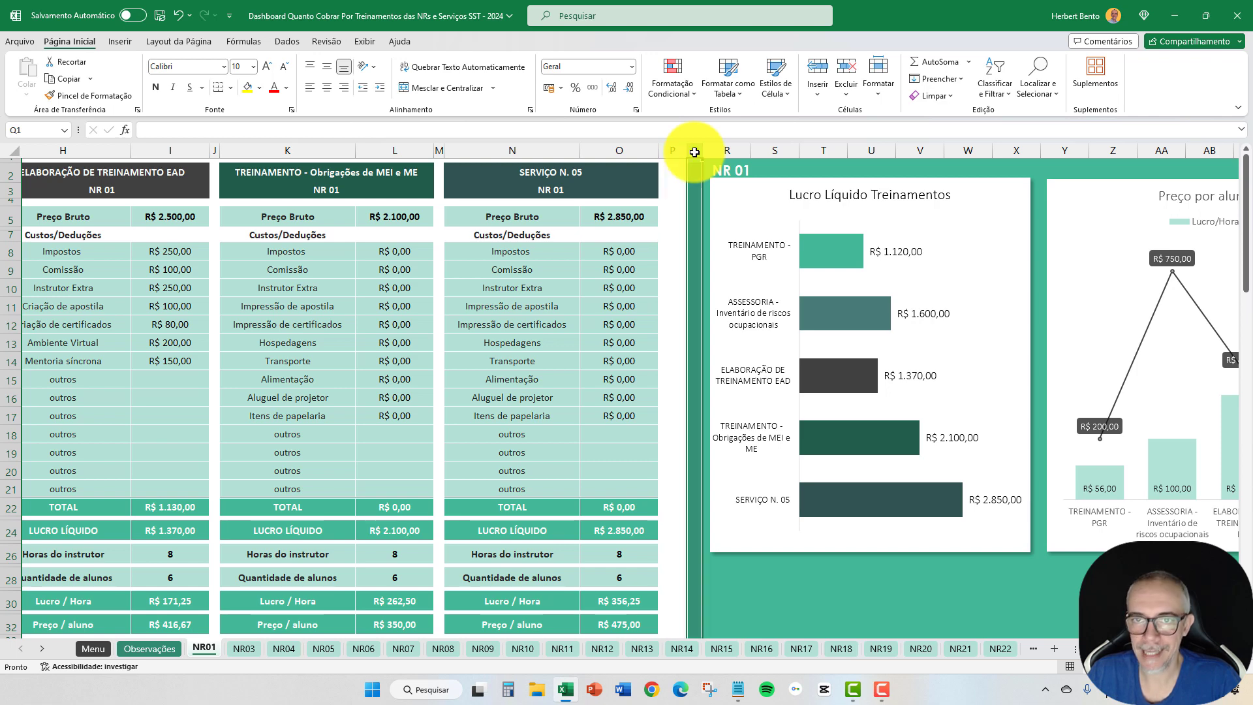
{"action": "right_click", "coordinate": [694, 152]}
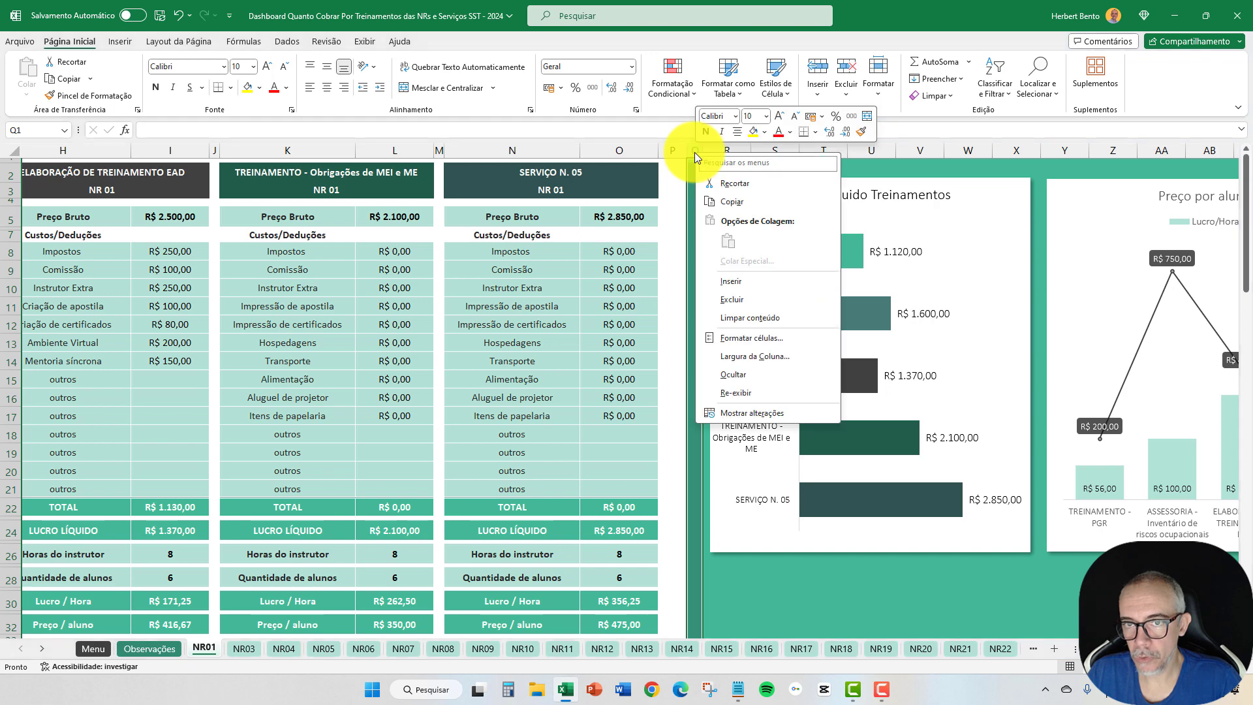
{"action": "left_click", "coordinate": [731, 277]}
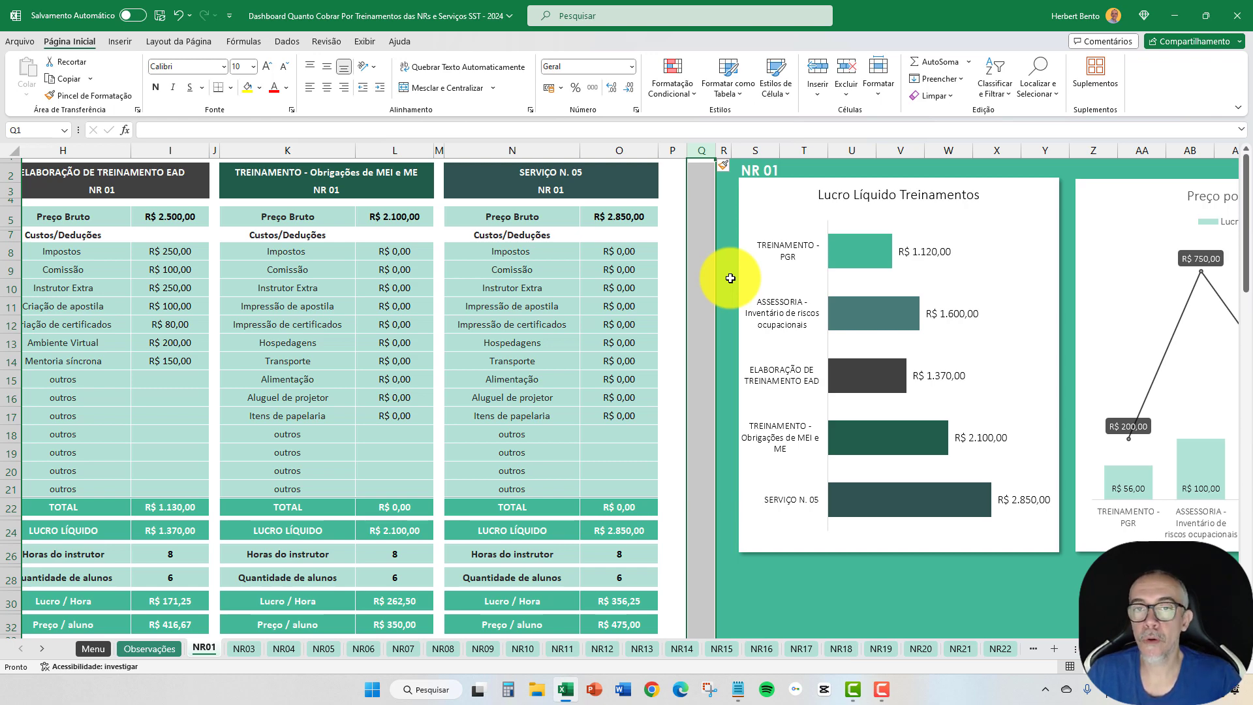
Step: Insert two more blank columns at column Q and select the empty range Q1:R11 for an additional service table
{"action": "right_click", "coordinate": [701, 152]}
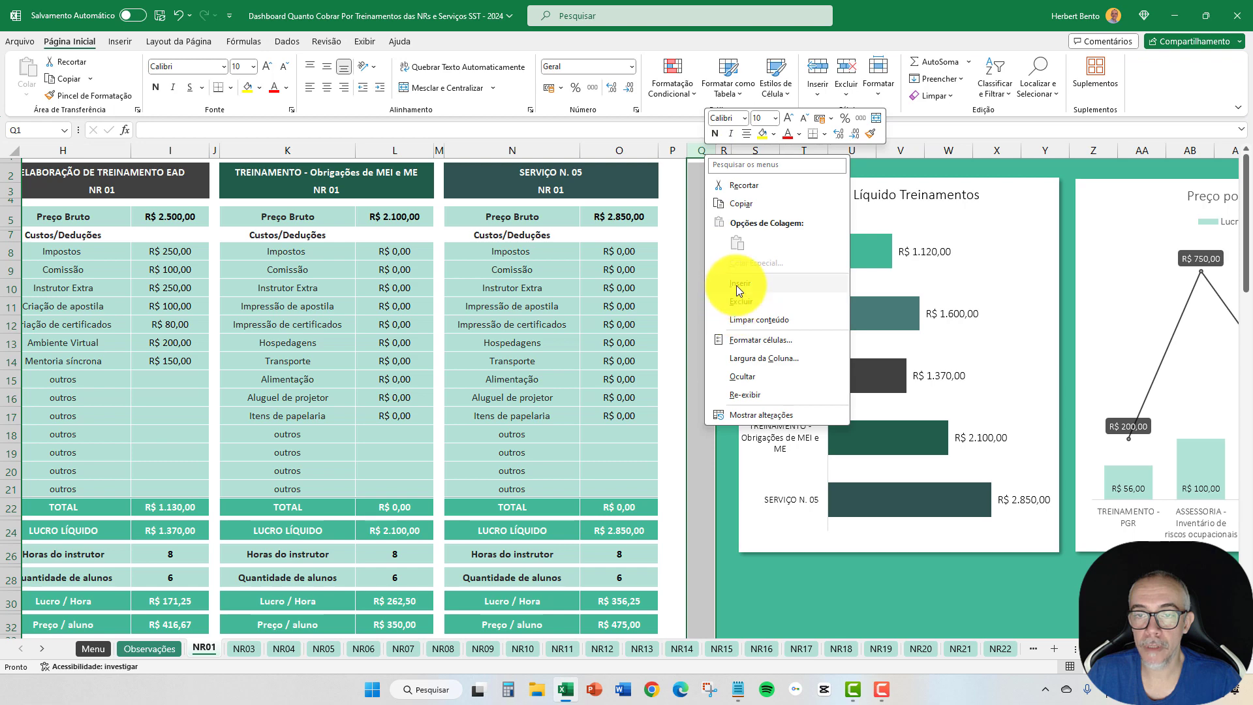
{"action": "left_click", "coordinate": [736, 284]}
{"action": "right_click", "coordinate": [703, 151]}
{"action": "left_click", "coordinate": [734, 287]}
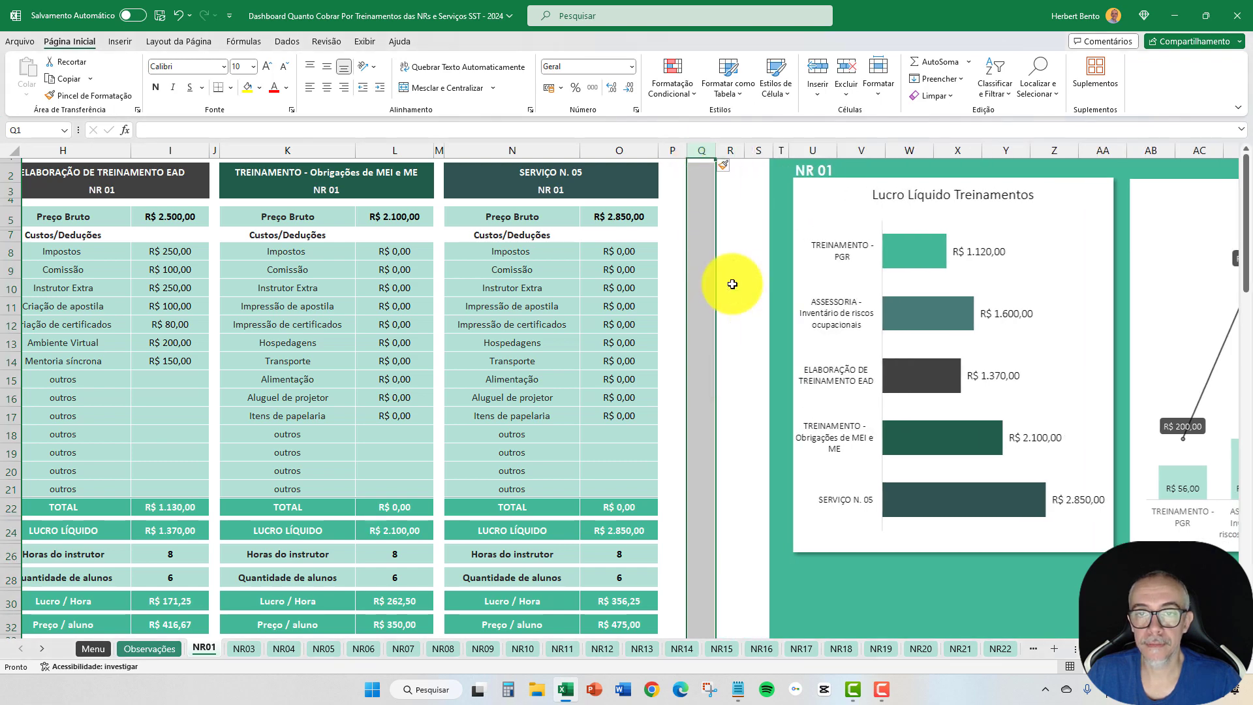
{"action": "left_click", "coordinate": [735, 221]}
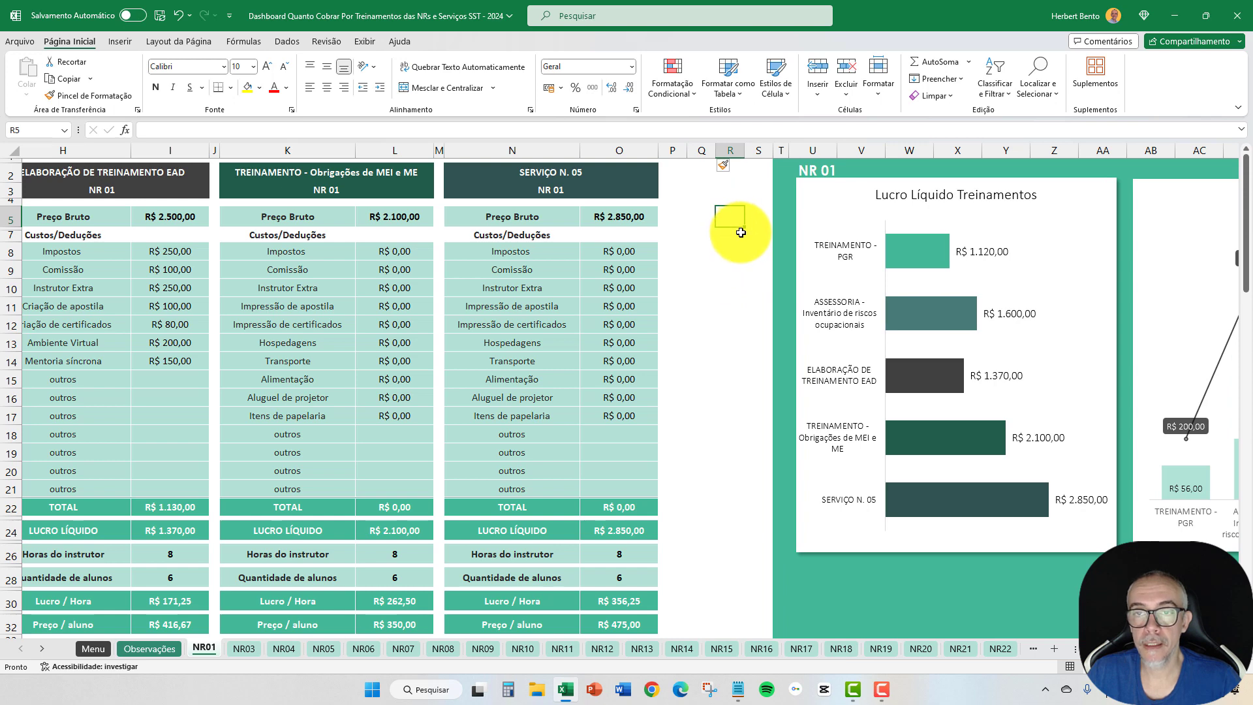
{"action": "left_click_drag", "start_coordinate": [701, 168], "coordinate": [730, 313]}
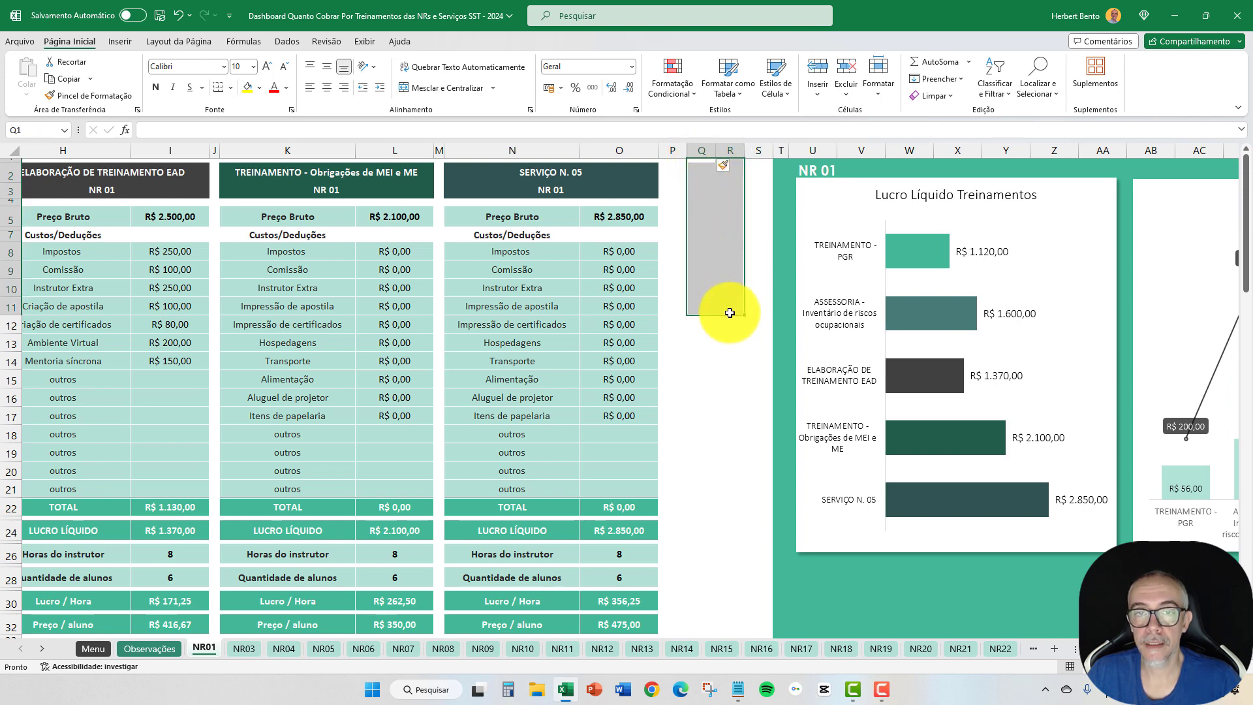
Step: Insert one more blank column at column S, between the space for the new service table and the chart area
{"action": "left_click_drag", "start_coordinate": [552, 155], "coordinate": [609, 154]}
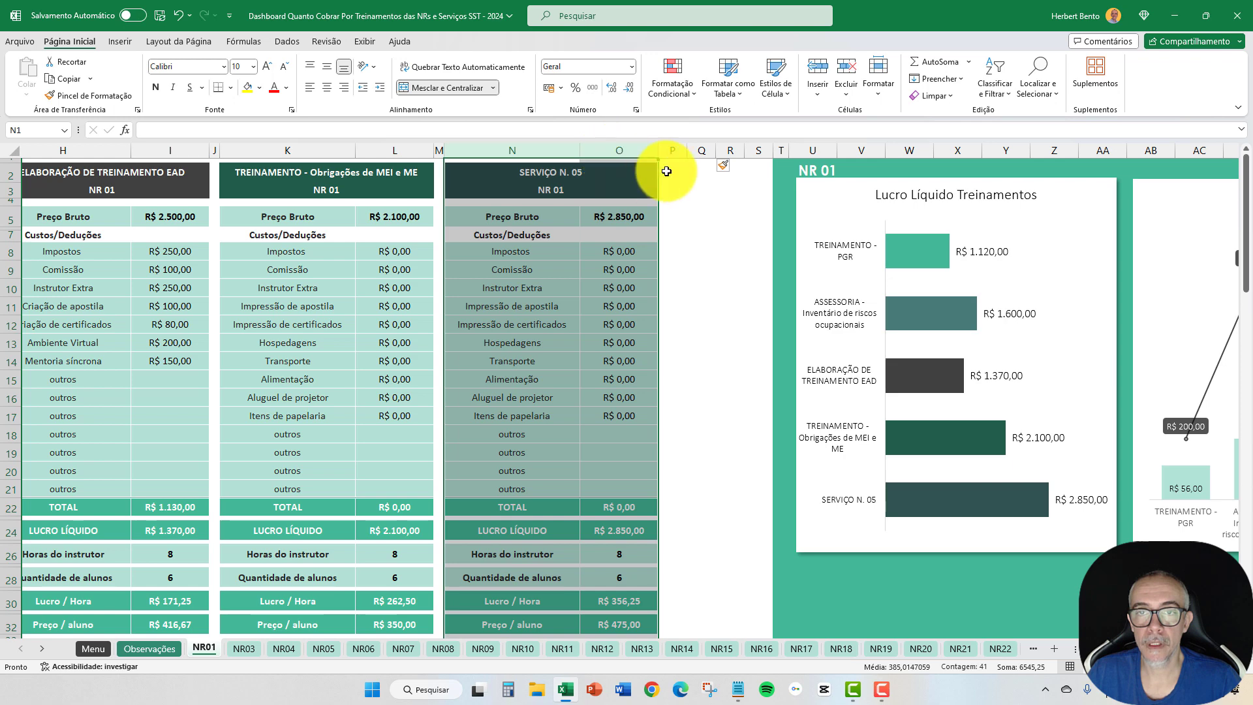
{"action": "left_click_drag", "start_coordinate": [700, 154], "coordinate": [731, 153]}
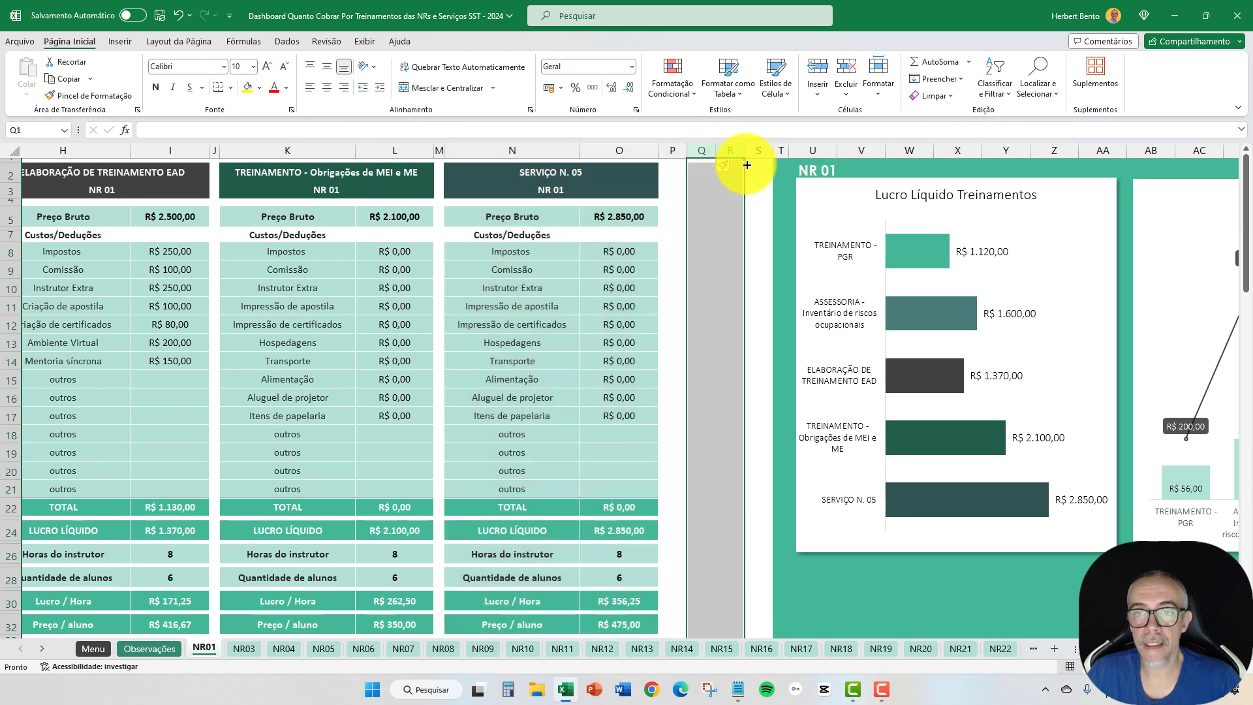
{"action": "left_click", "coordinate": [672, 171]}
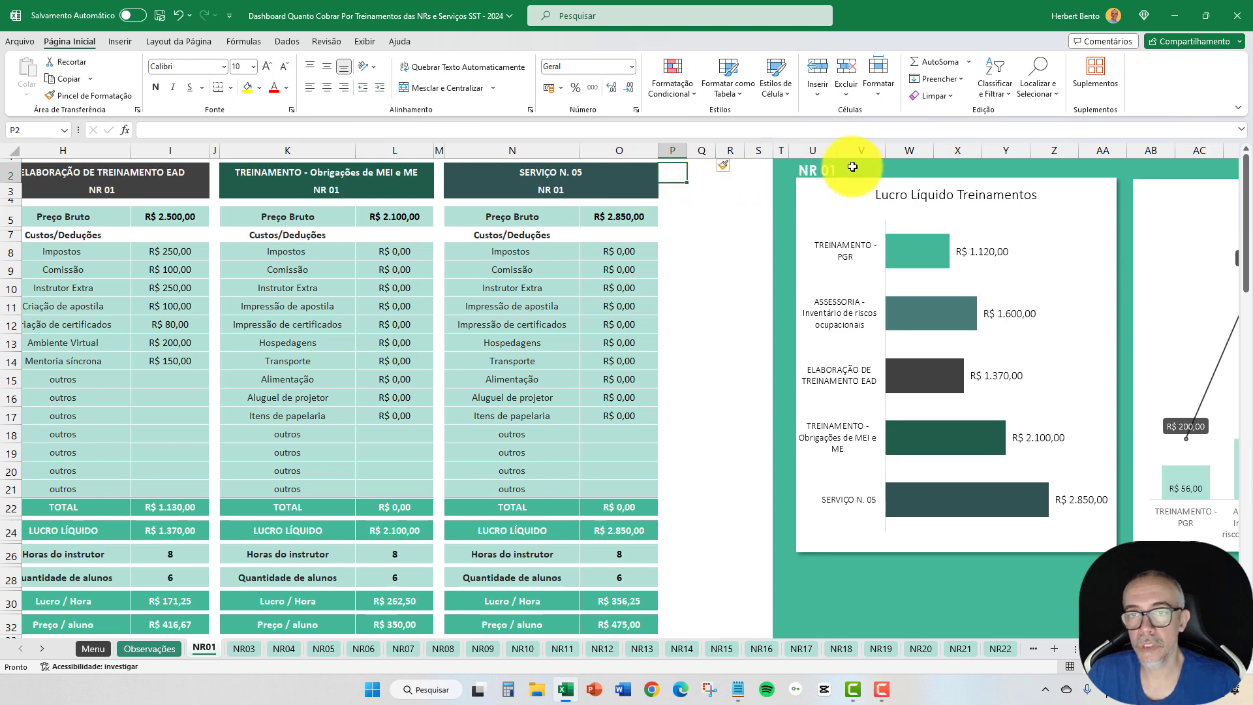
{"action": "right_click", "coordinate": [755, 152]}
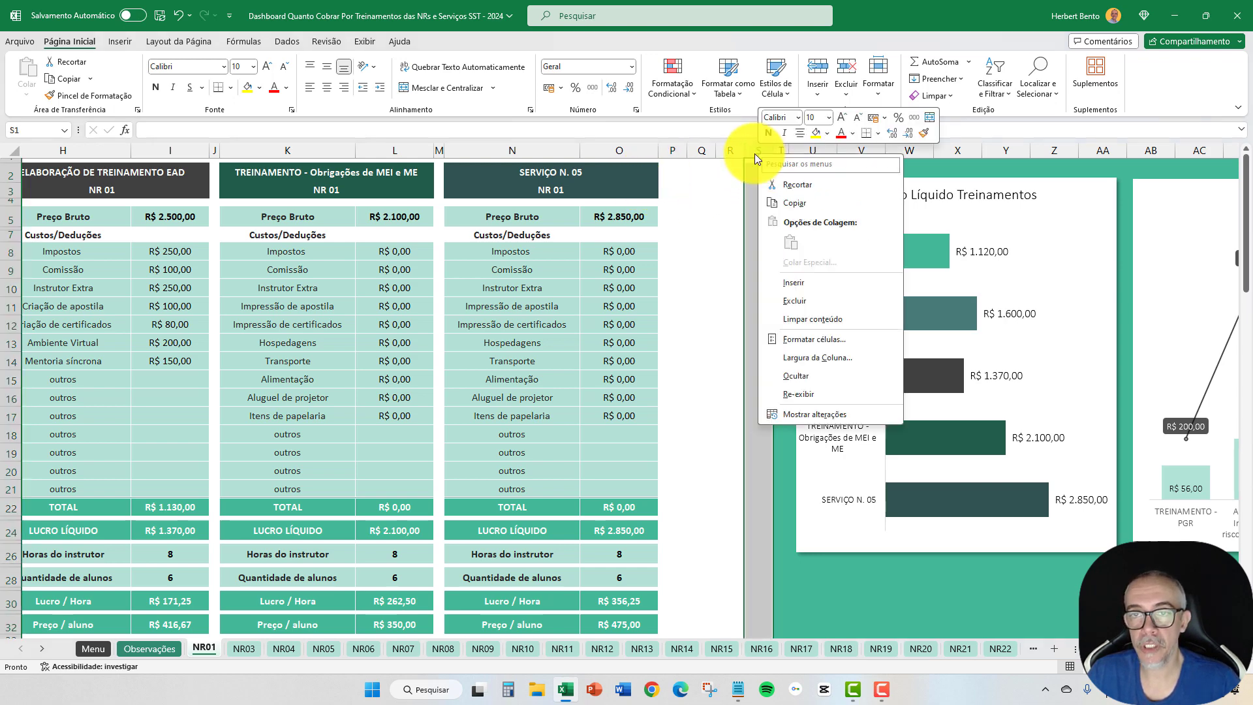
{"action": "left_click", "coordinate": [793, 282]}
{"action": "left_click", "coordinate": [785, 235]}
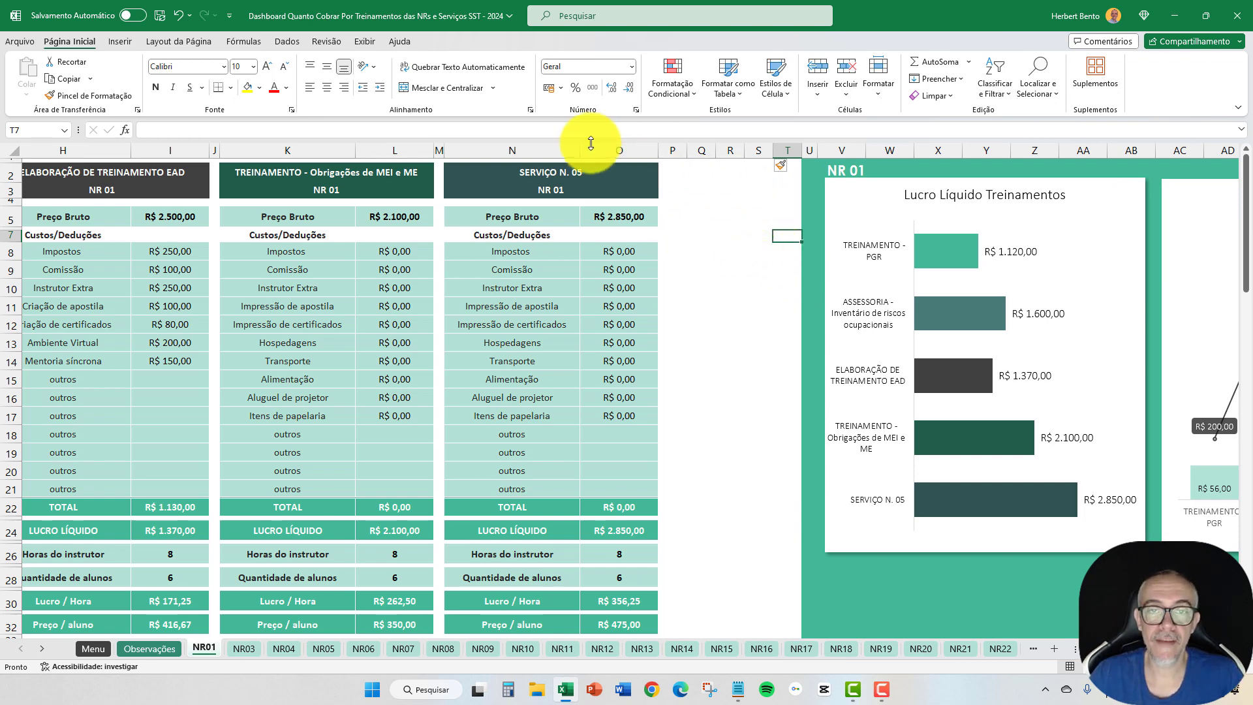
Step: Try to move the SERVIÇO N. 05 table's columns N:O into the blank columns before the chart area
{"action": "left_click", "coordinate": [538, 151]}
{"action": "left_click_drag", "start_coordinate": [539, 150], "coordinate": [614, 150]}
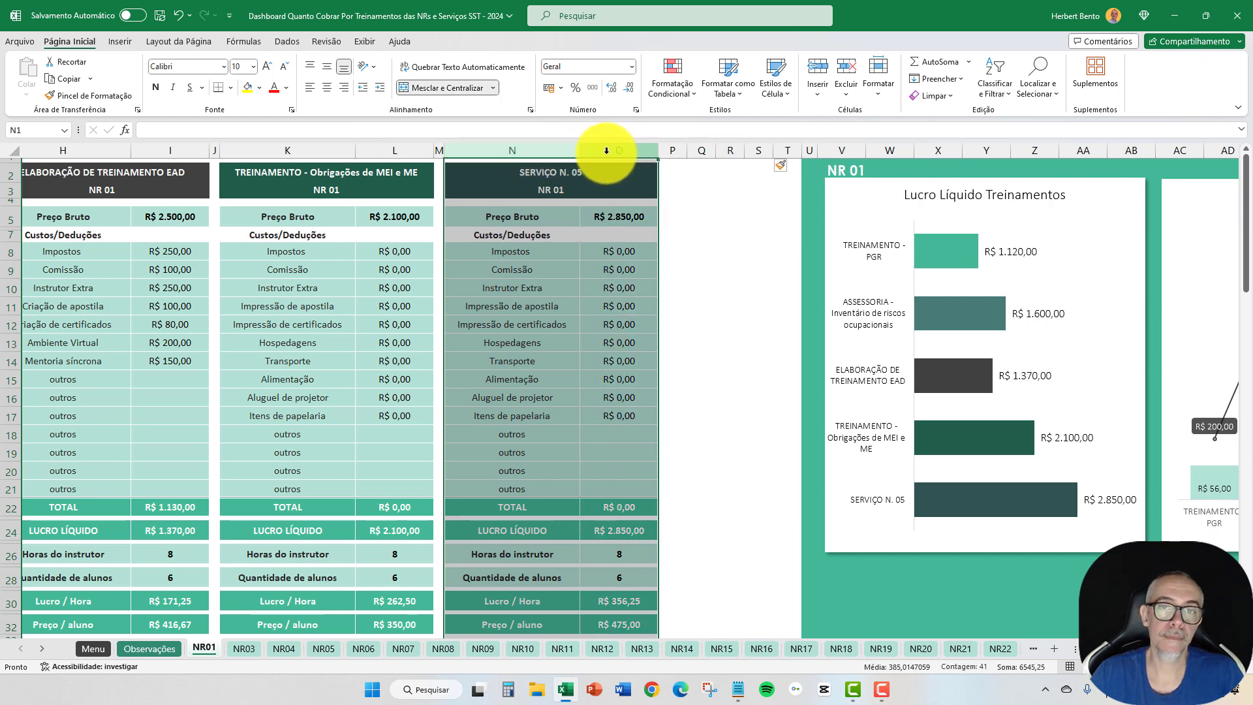
{"action": "left_click_drag", "start_coordinate": [657, 223], "coordinate": [742, 221]}
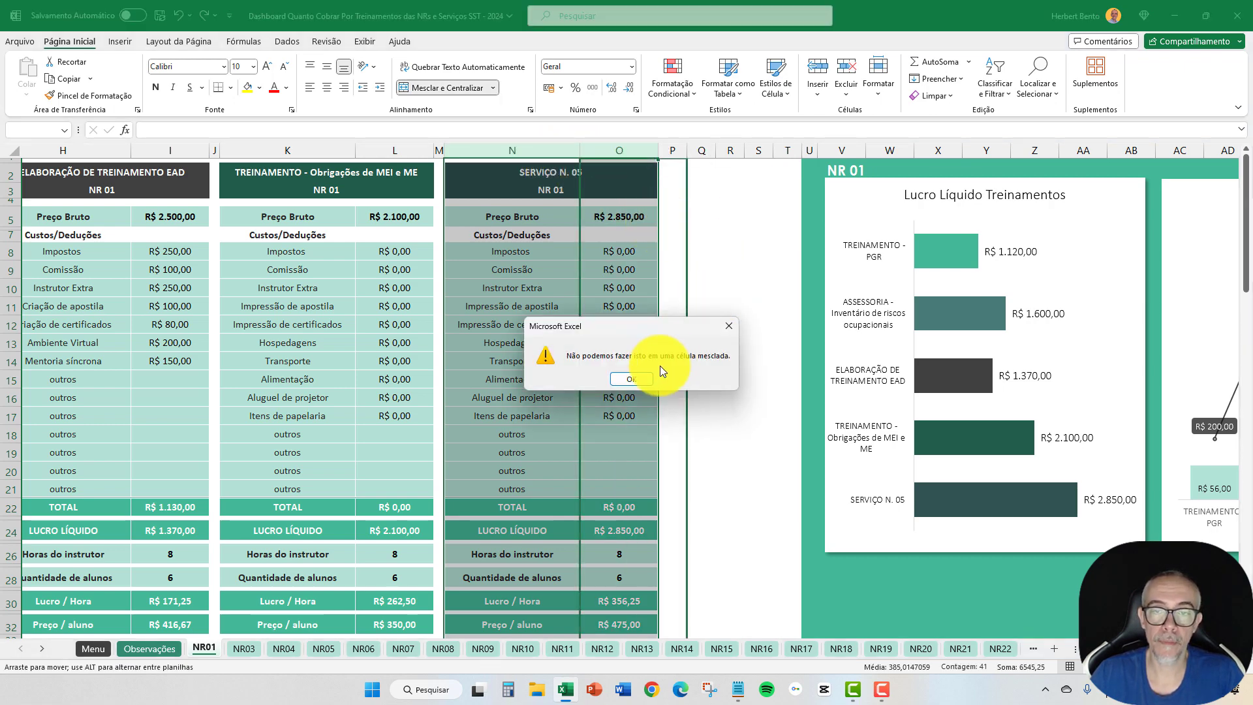
{"action": "key", "text": "Return"}
{"action": "left_click", "coordinate": [515, 150]}
{"action": "left_click_drag", "start_coordinate": [515, 150], "coordinate": [609, 150]}
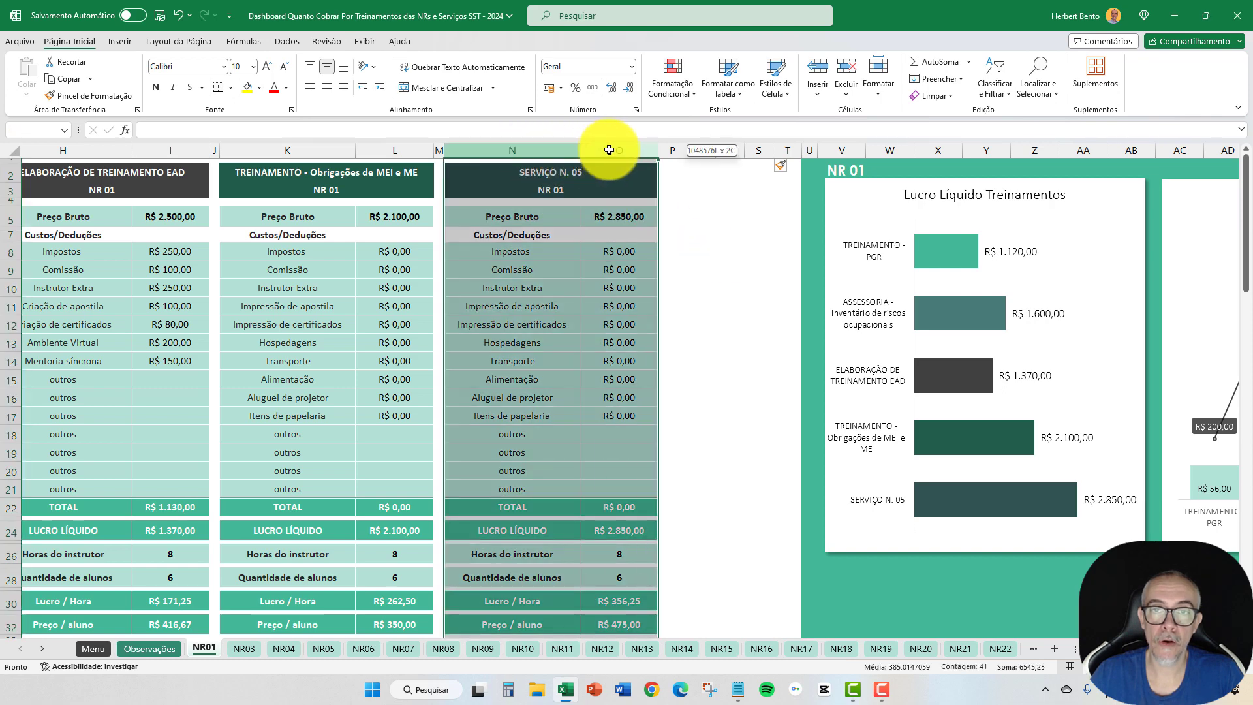
{"action": "scroll", "coordinate": [728, 275], "scroll_direction": "down", "scroll_amount": 4}
{"action": "scroll", "coordinate": [738, 280], "scroll_direction": "up", "scroll_amount": 4}
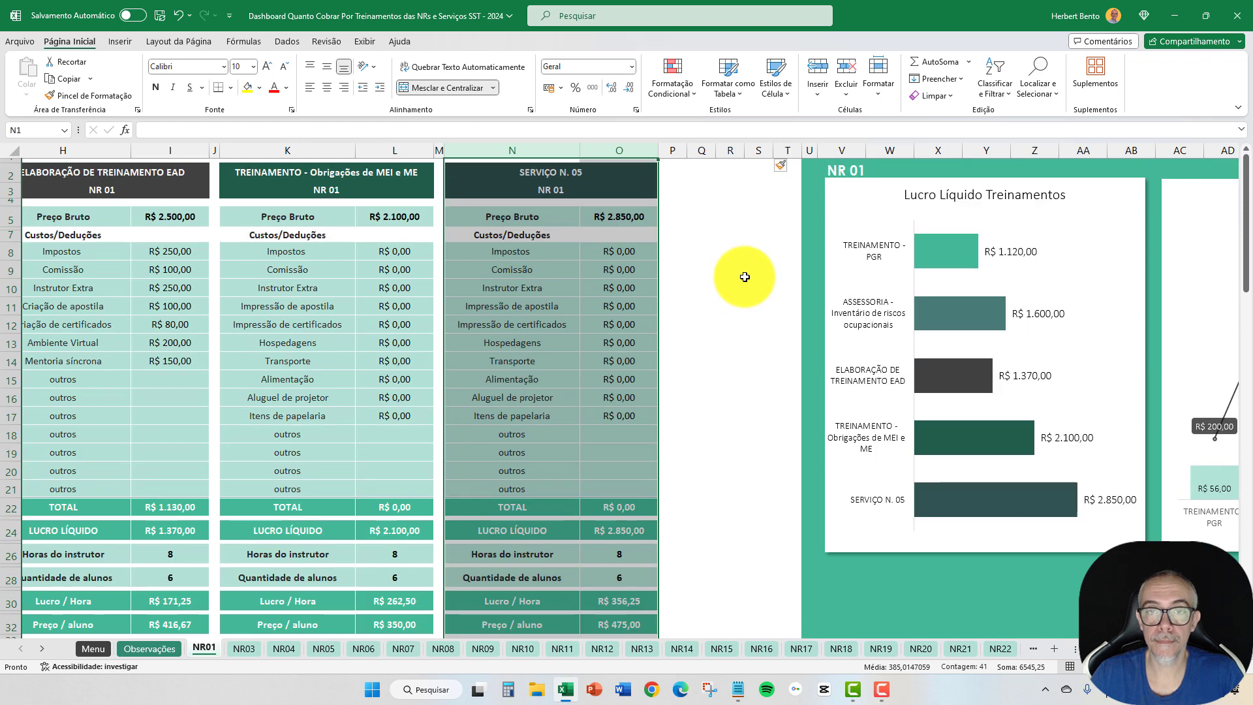
{"action": "left_click", "coordinate": [754, 253]}
Step: Copy the complete SERVIÇO N. 05 table, from its title to the Preço / aluno row, and paste it at Q2
{"action": "left_click", "coordinate": [555, 175]}
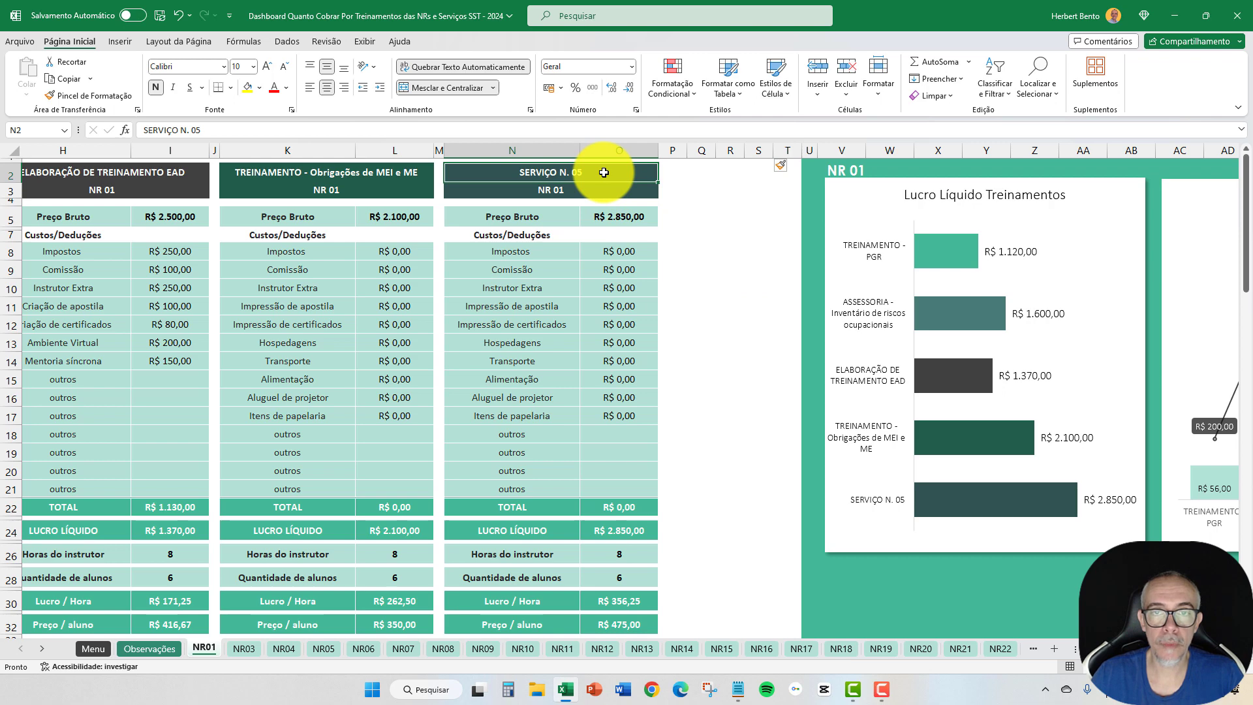
{"action": "scroll", "coordinate": [603, 172], "scroll_direction": "down", "scroll_amount": 4}
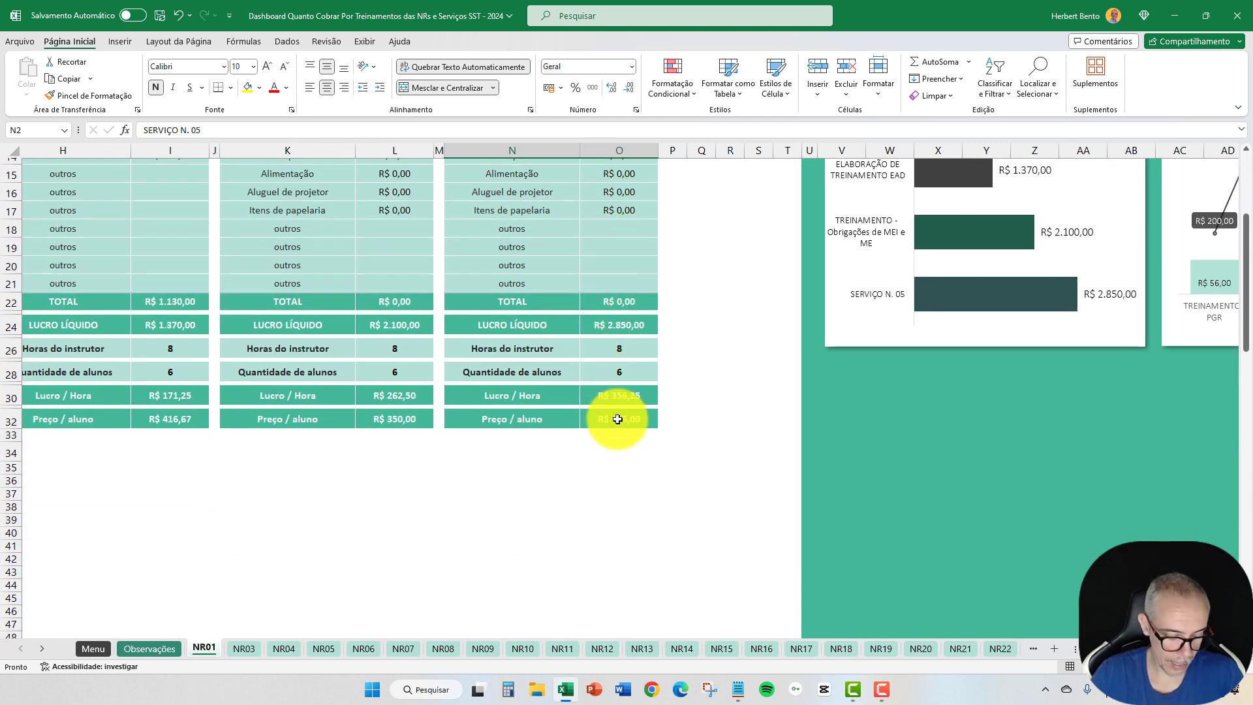
{"action": "left_click", "coordinate": [617, 419], "text": "shift"}
{"action": "scroll", "coordinate": [618, 418], "scroll_direction": "up", "scroll_amount": 4}
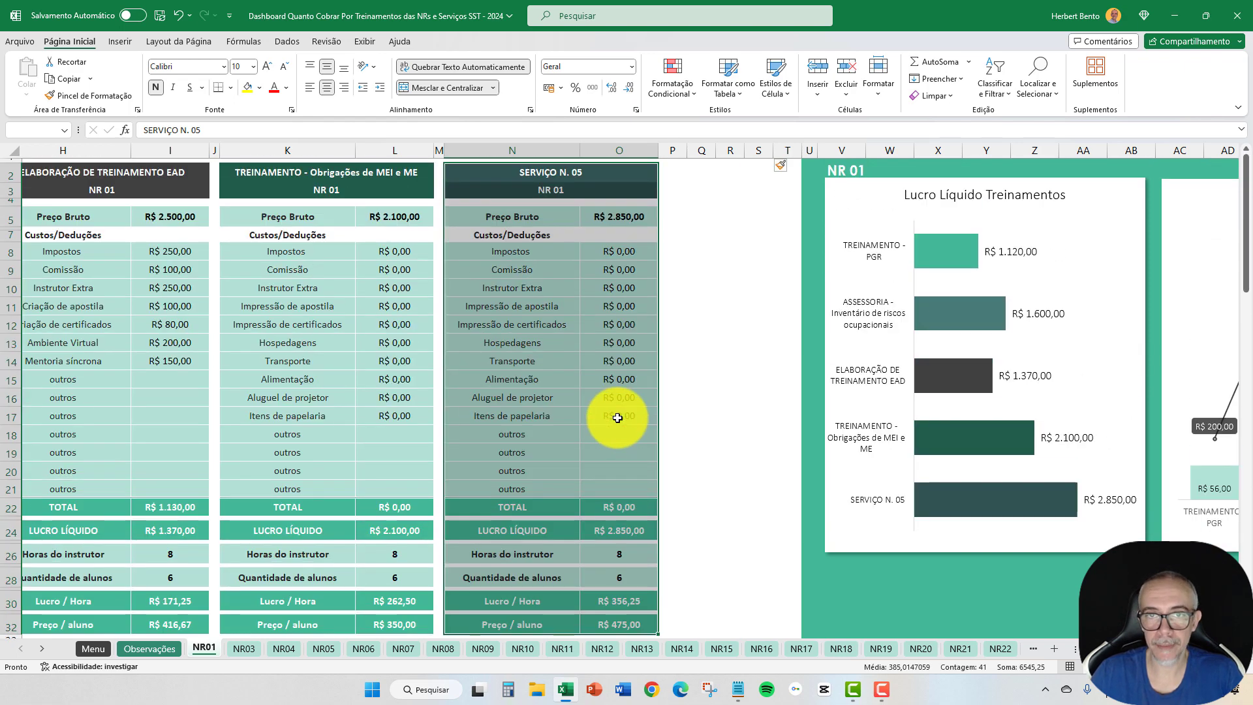
{"action": "key", "text": "ctrl+c"}
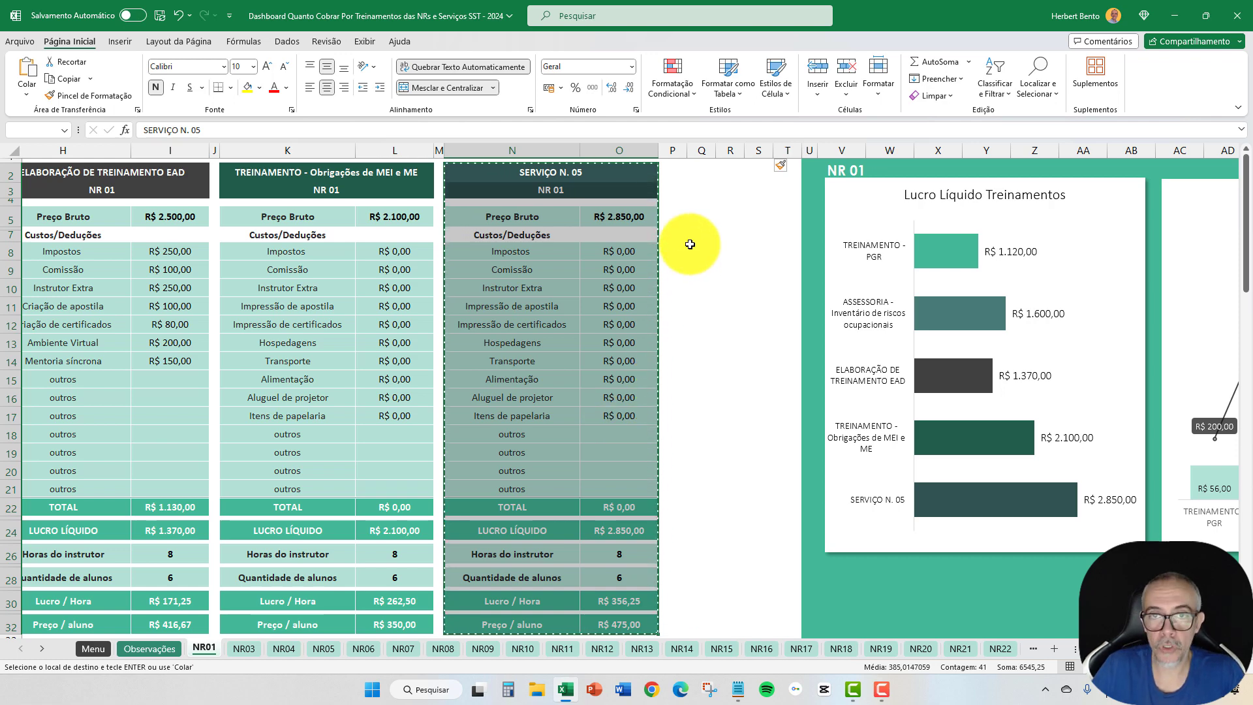
{"action": "key", "text": "Right"}
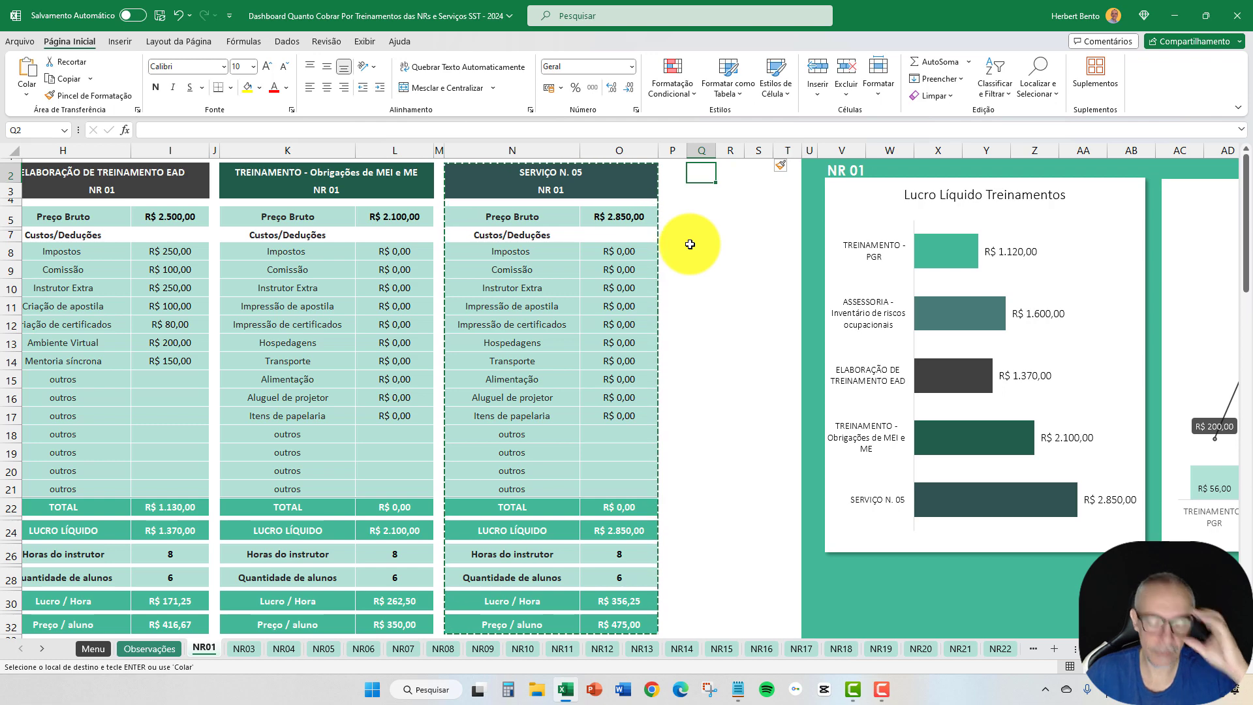
{"action": "key", "text": "ctrl+v"}
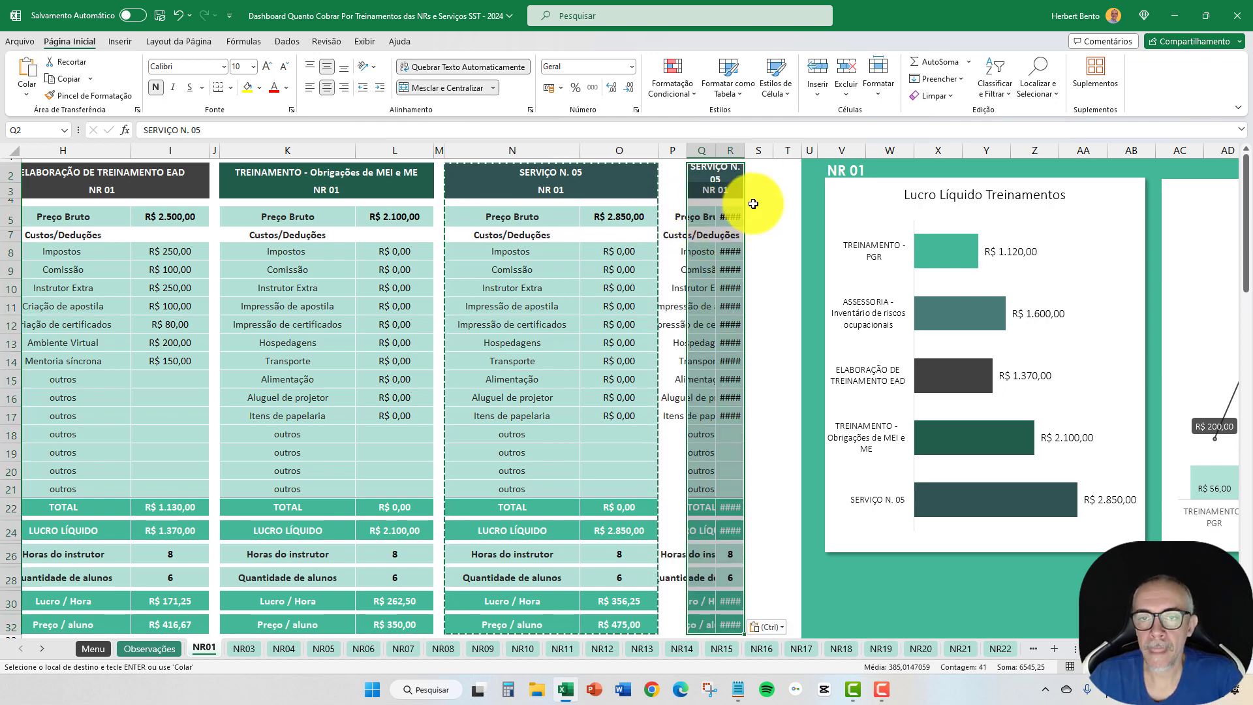
Step: Widen columns Q and R of the pasted table to match columns N (24,00) and O (13,57)
{"action": "left_click", "coordinate": [733, 171]}
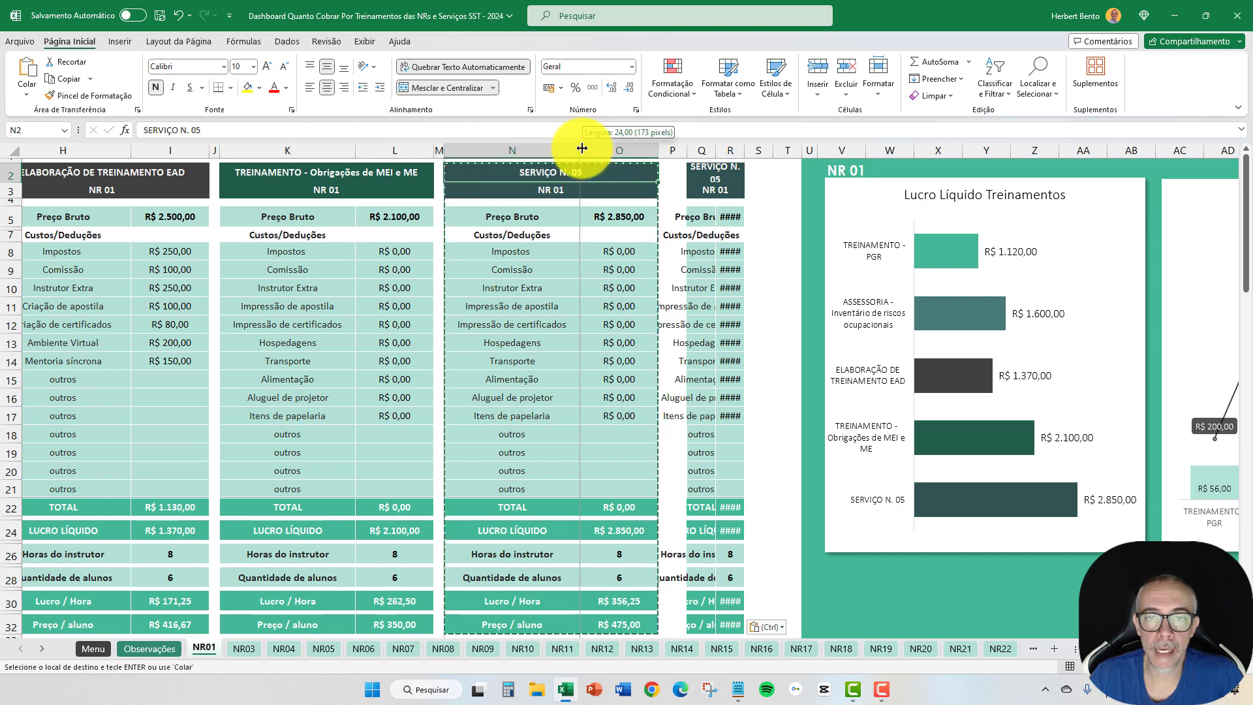
{"action": "left_click_drag", "start_coordinate": [714, 151], "coordinate": [821, 150]}
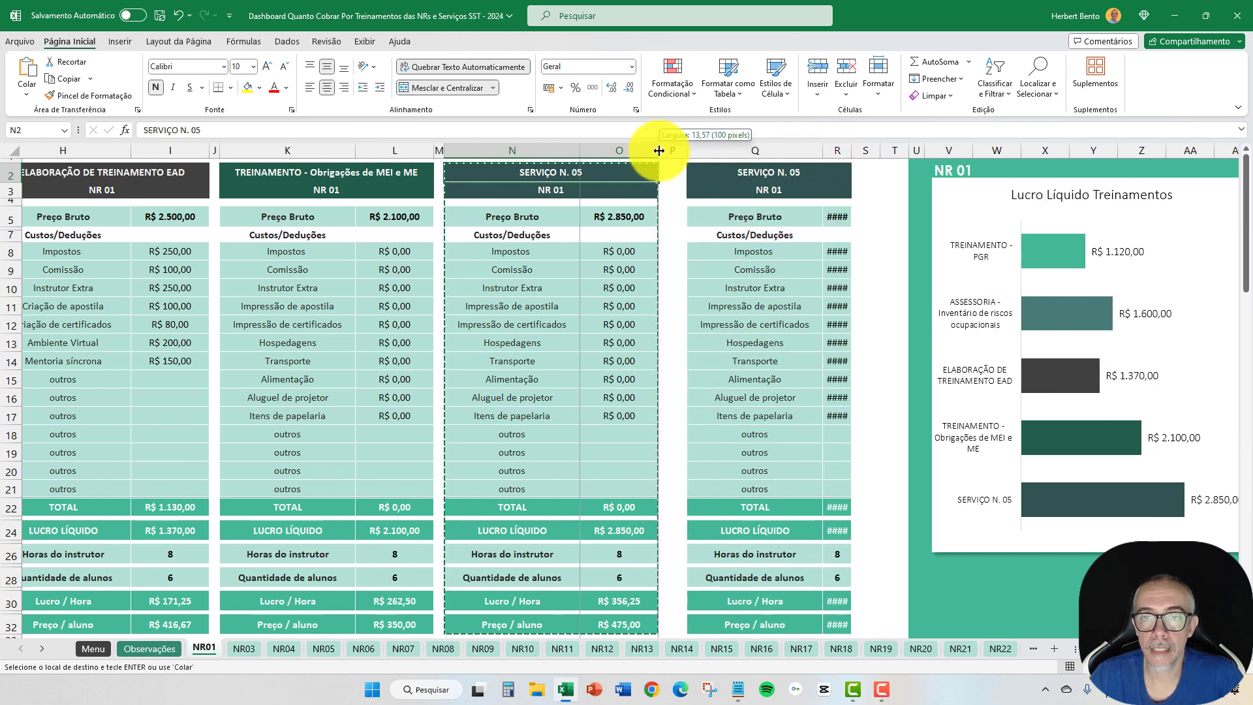
{"action": "left_click_drag", "start_coordinate": [852, 150], "coordinate": [900, 151]}
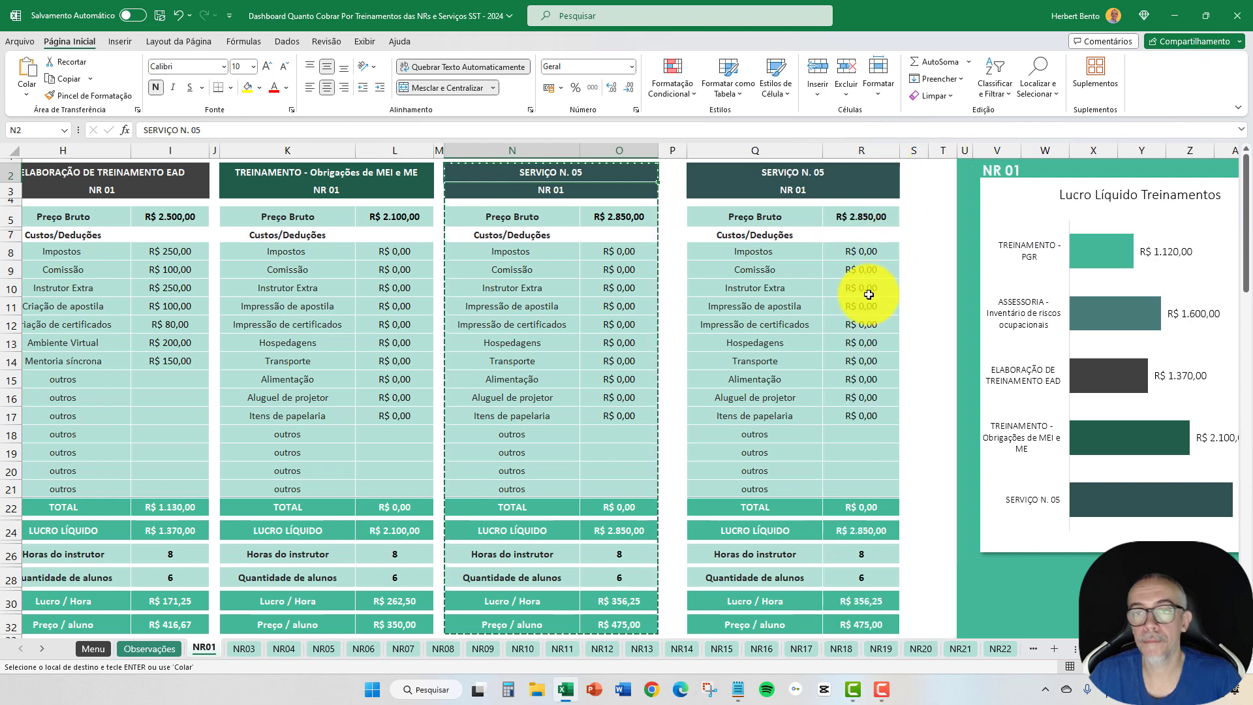
Step: Rename the pasted table's title in Q2 to SERVIÇO N. 06 and check the copied rows beneath it
{"action": "left_click", "coordinate": [762, 176]}
{"action": "left_click", "coordinate": [681, 131]}
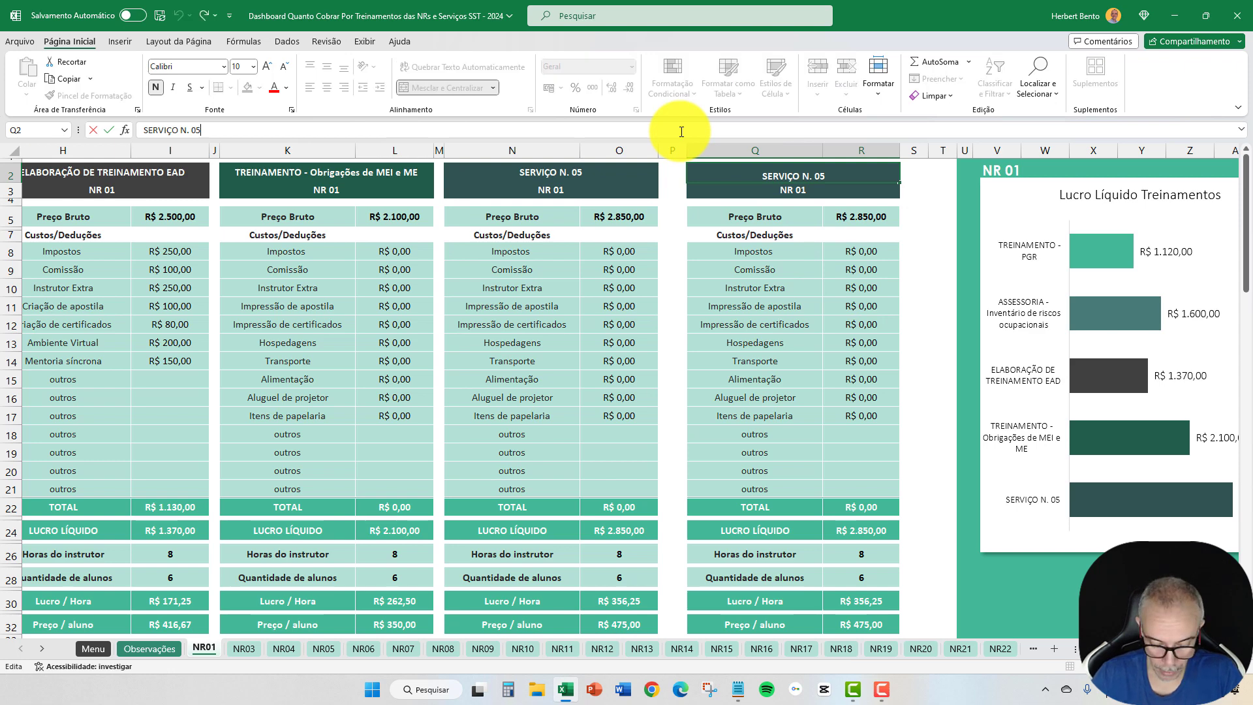
{"action": "key", "text": "Return"}
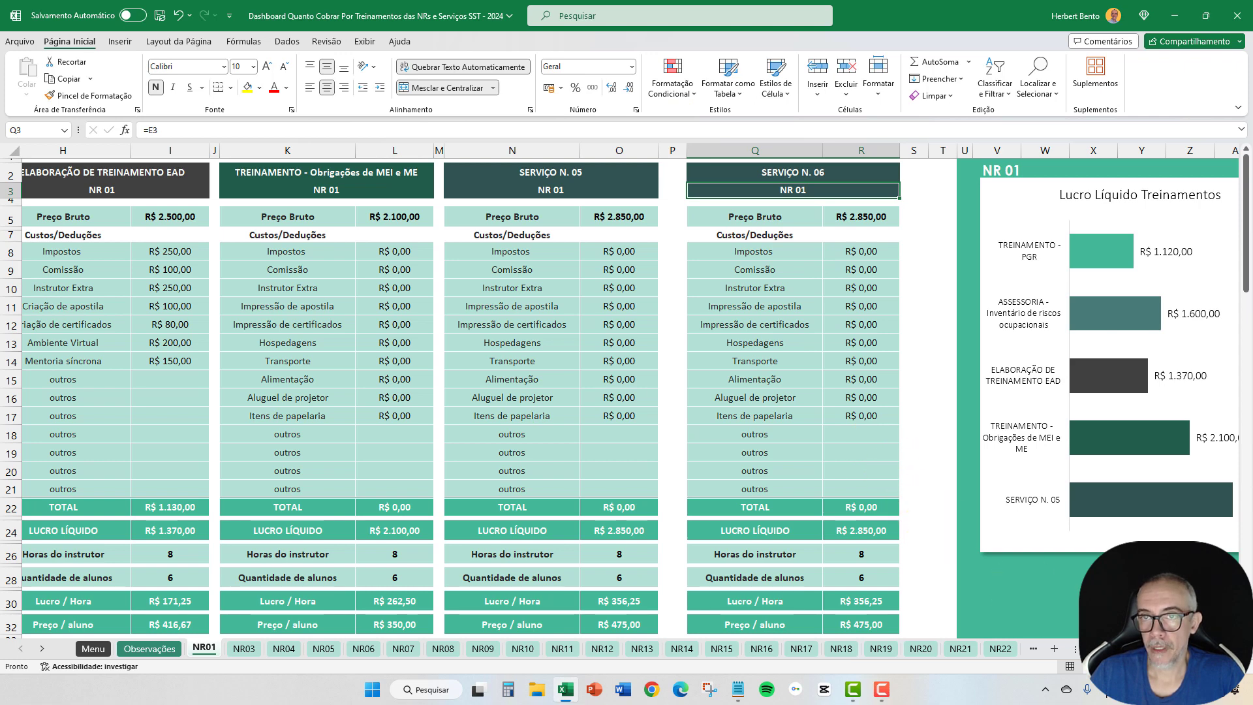
{"action": "left_click", "coordinate": [875, 437]}
{"action": "scroll", "coordinate": [875, 448], "scroll_direction": "down", "scroll_amount": 3}
{"action": "scroll", "coordinate": [875, 448], "scroll_direction": "up", "scroll_amount": 3}
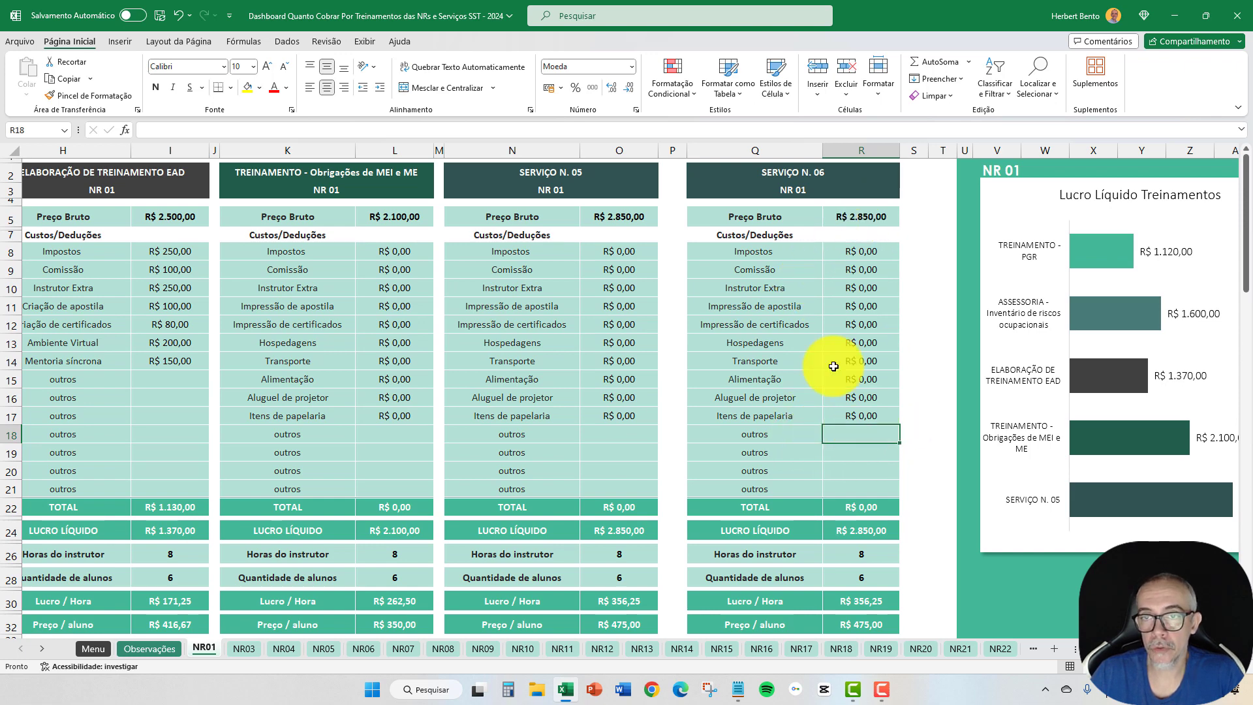
Step: Add a row below SERVIÇO N. 05 in the Lucro Líquido source table, linking AM12 to the new table's title with =Q2
{"action": "scroll", "coordinate": [626, 391], "scroll_direction": "right", "scroll_amount": 5}
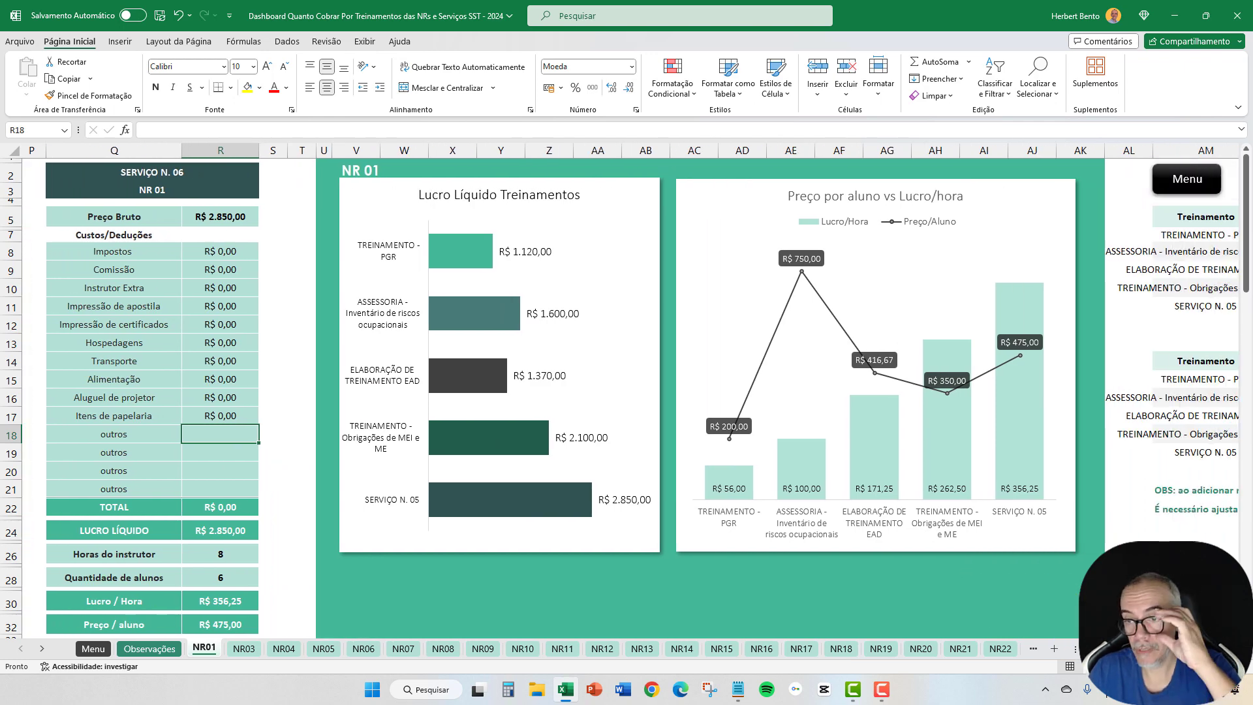
{"action": "scroll", "coordinate": [626, 392], "scroll_direction": "right", "scroll_amount": 5}
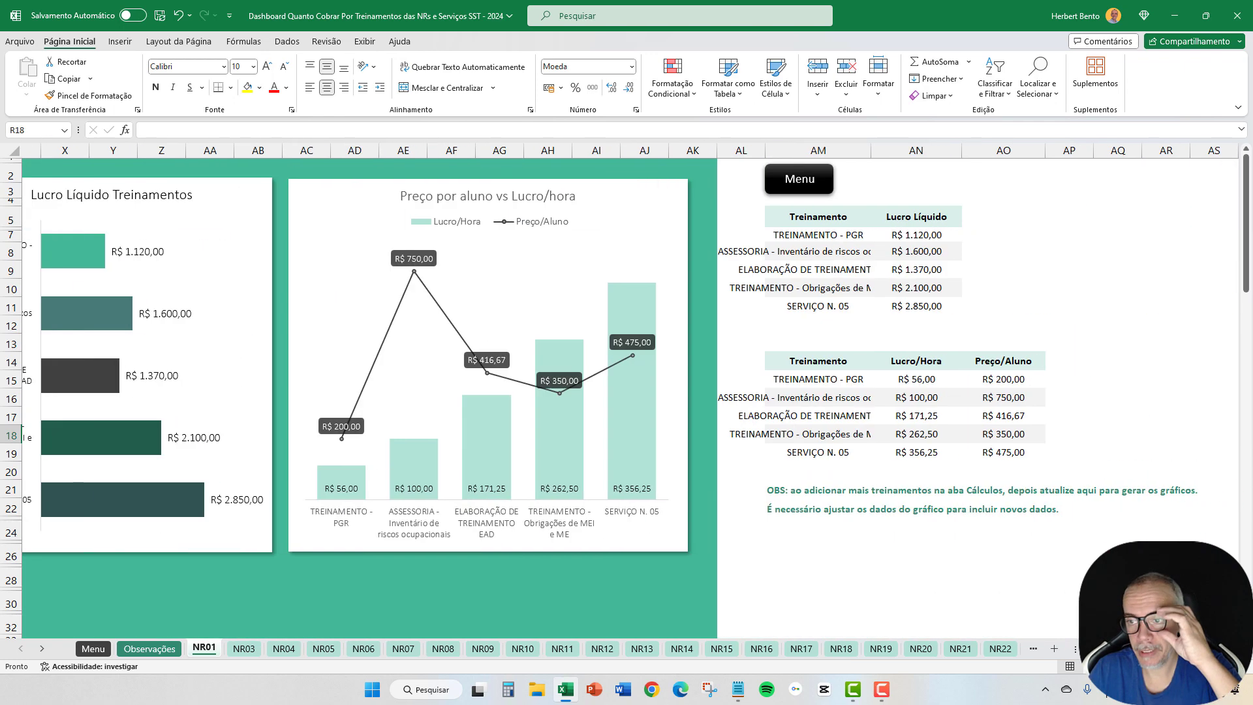
{"action": "left_click", "coordinate": [809, 320]}
{"action": "left_click", "coordinate": [828, 304]}
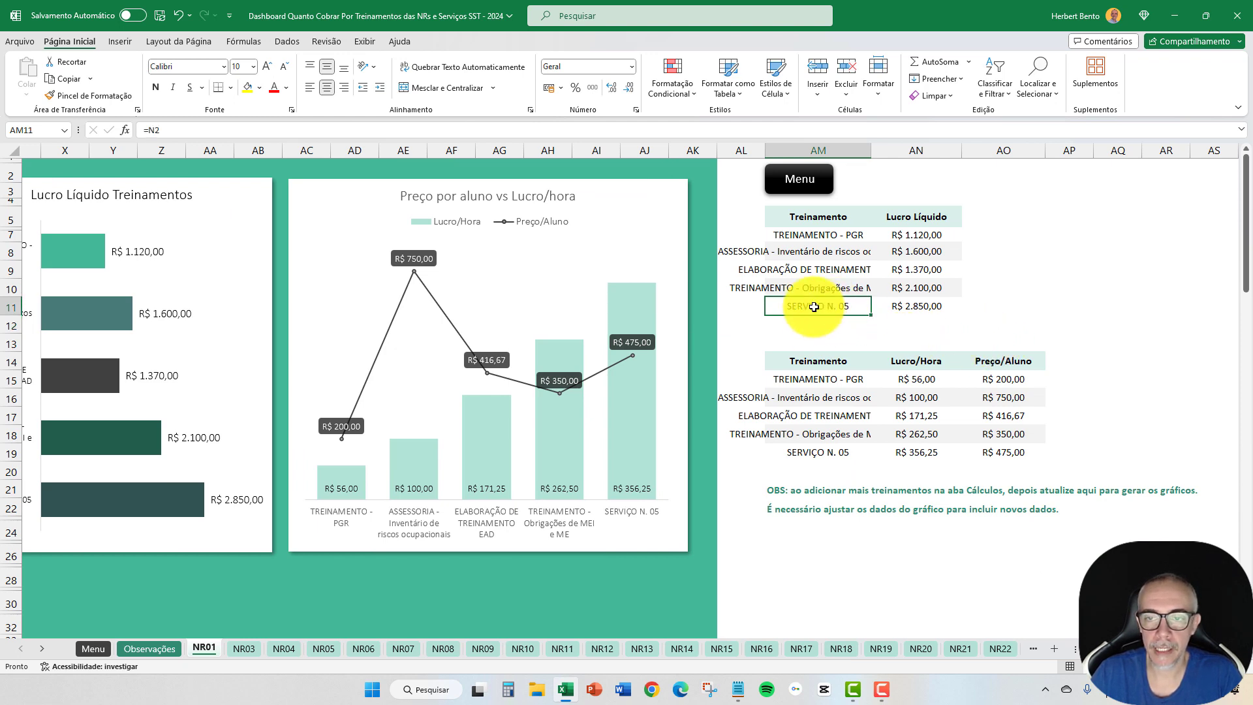
{"action": "left_click", "coordinate": [805, 322]}
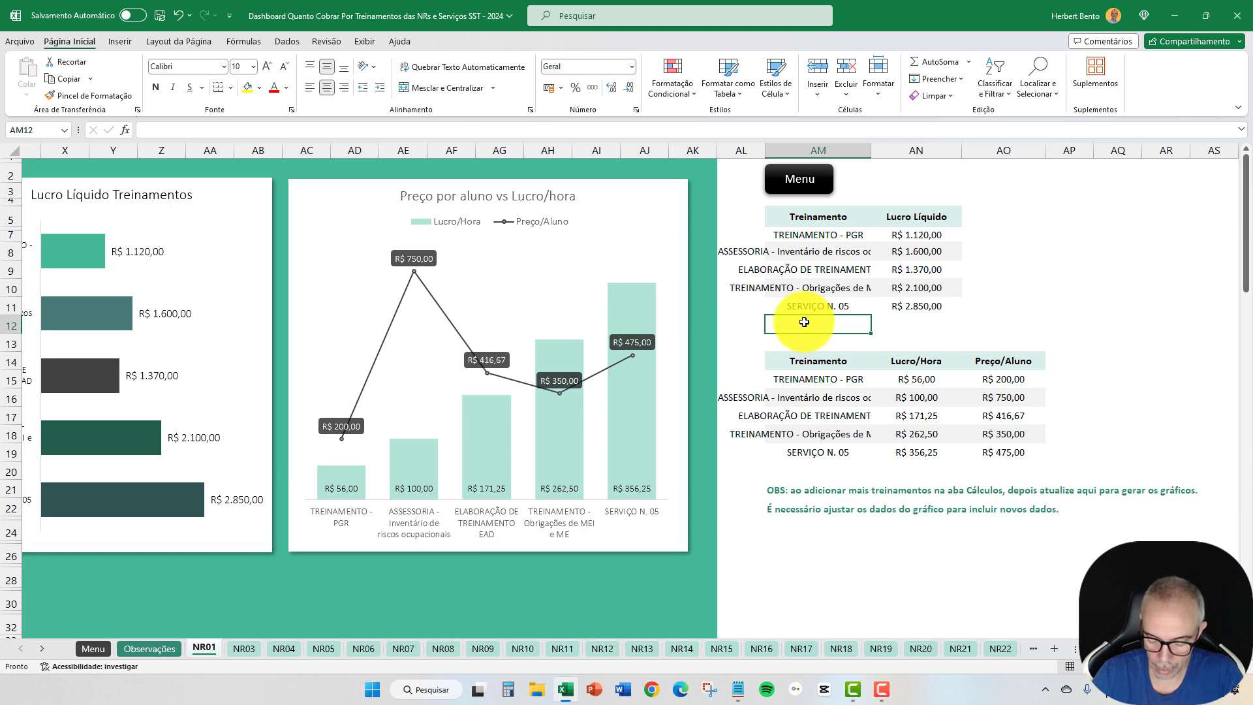
{"action": "type", "text": "="}
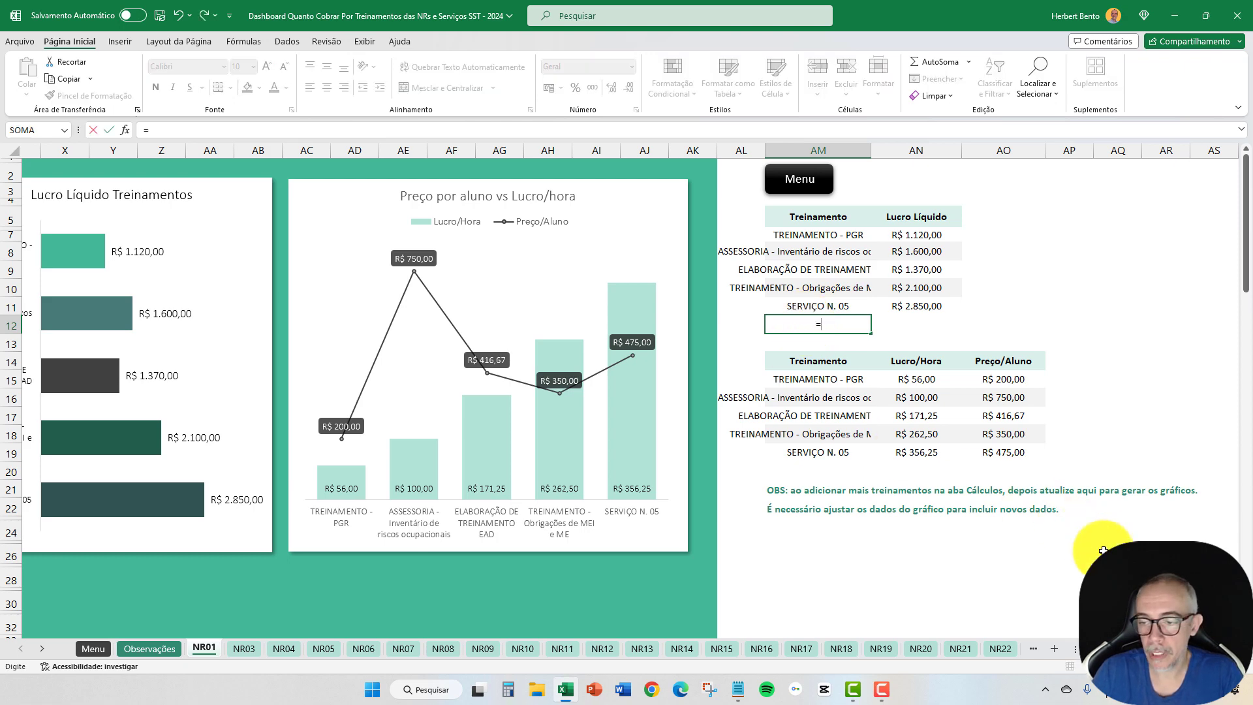
{"action": "scroll", "coordinate": [1097, 536], "scroll_direction": "left", "scroll_amount": 3}
{"action": "scroll", "coordinate": [626, 392], "scroll_direction": "left", "scroll_amount": 4}
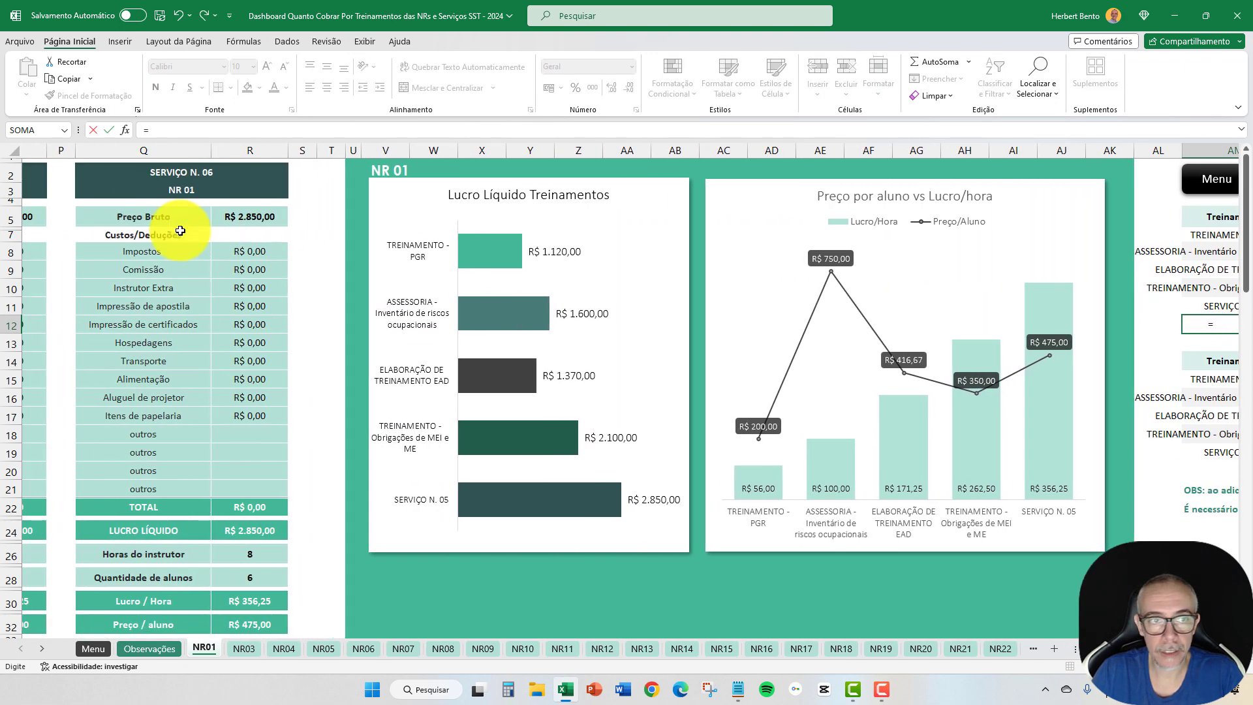
{"action": "left_click", "coordinate": [109, 171]}
{"action": "key", "text": "Return"}
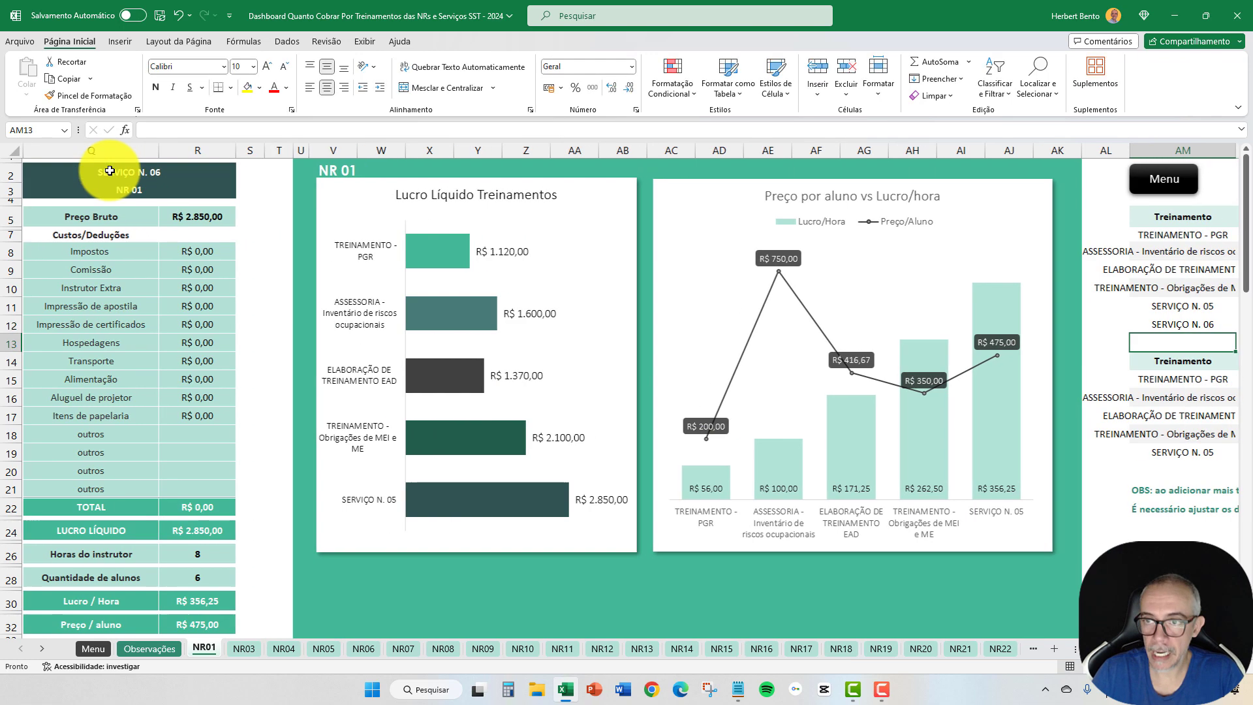
Step: Link the new row's Lucro Líquido cell AN12 to the SERVIÇO N. 06 net profit with +R24
{"action": "left_click", "coordinate": [1165, 323]}
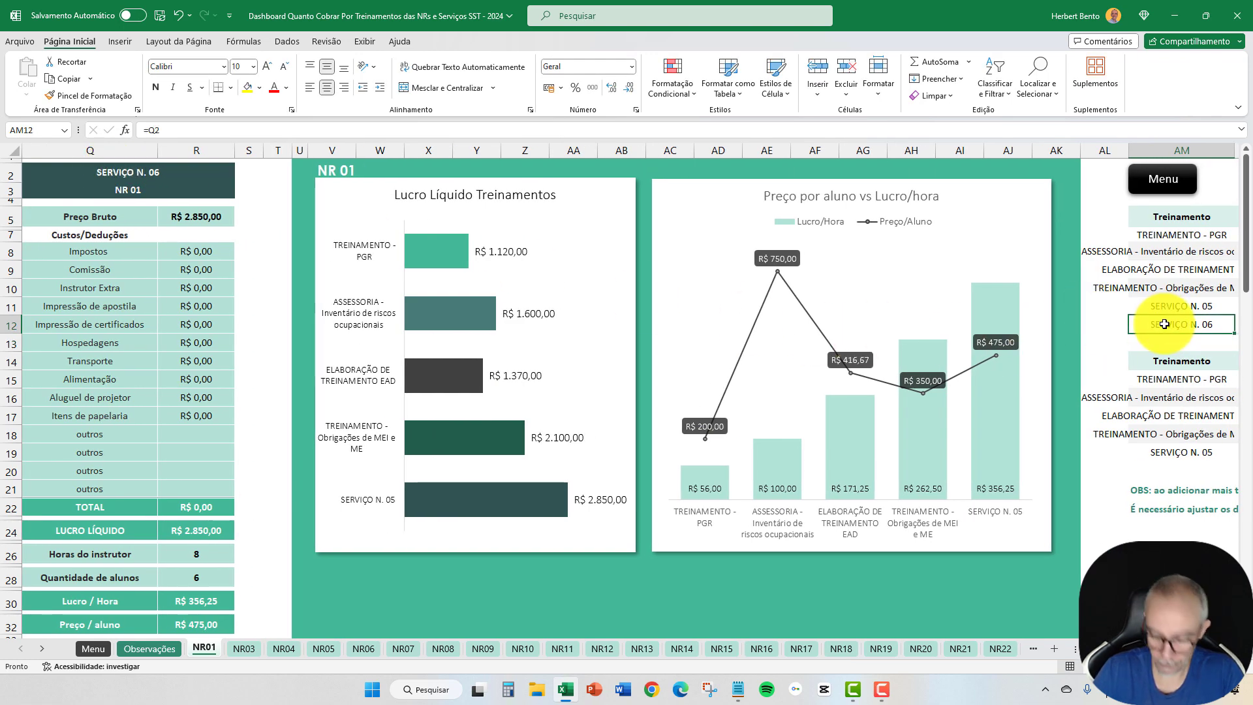
{"action": "key", "text": "Tab"}
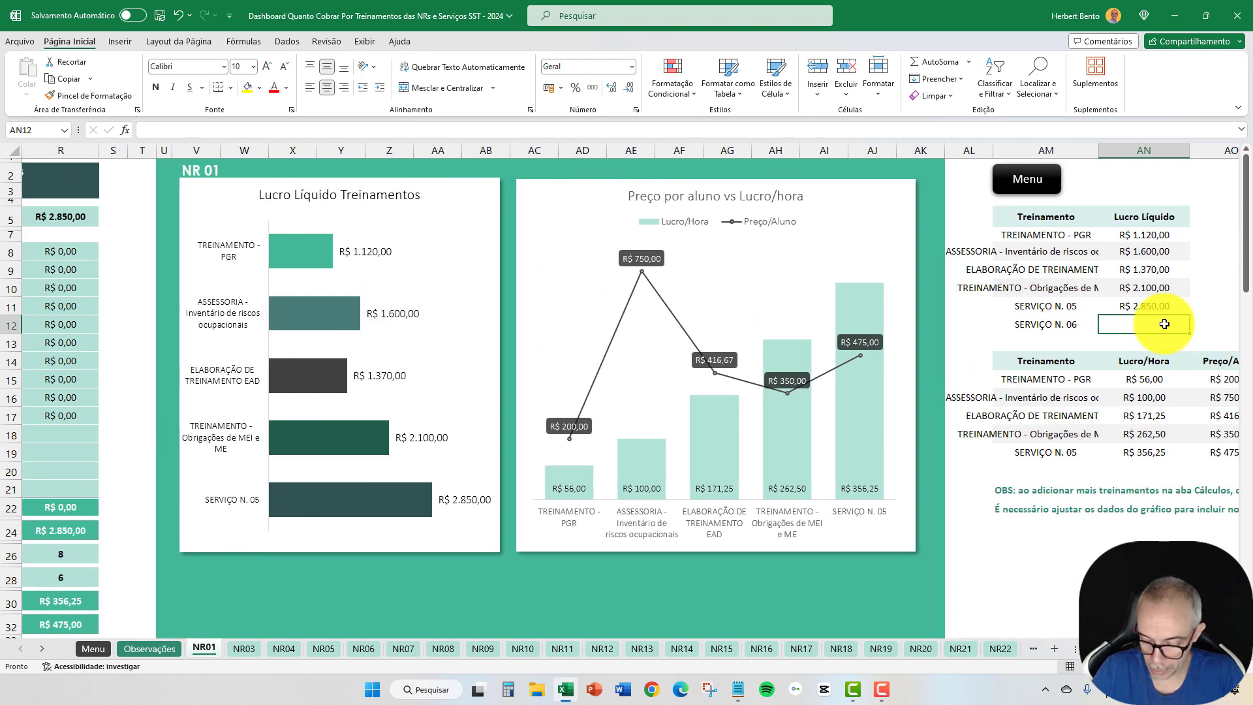
{"action": "type", "text": "+"}
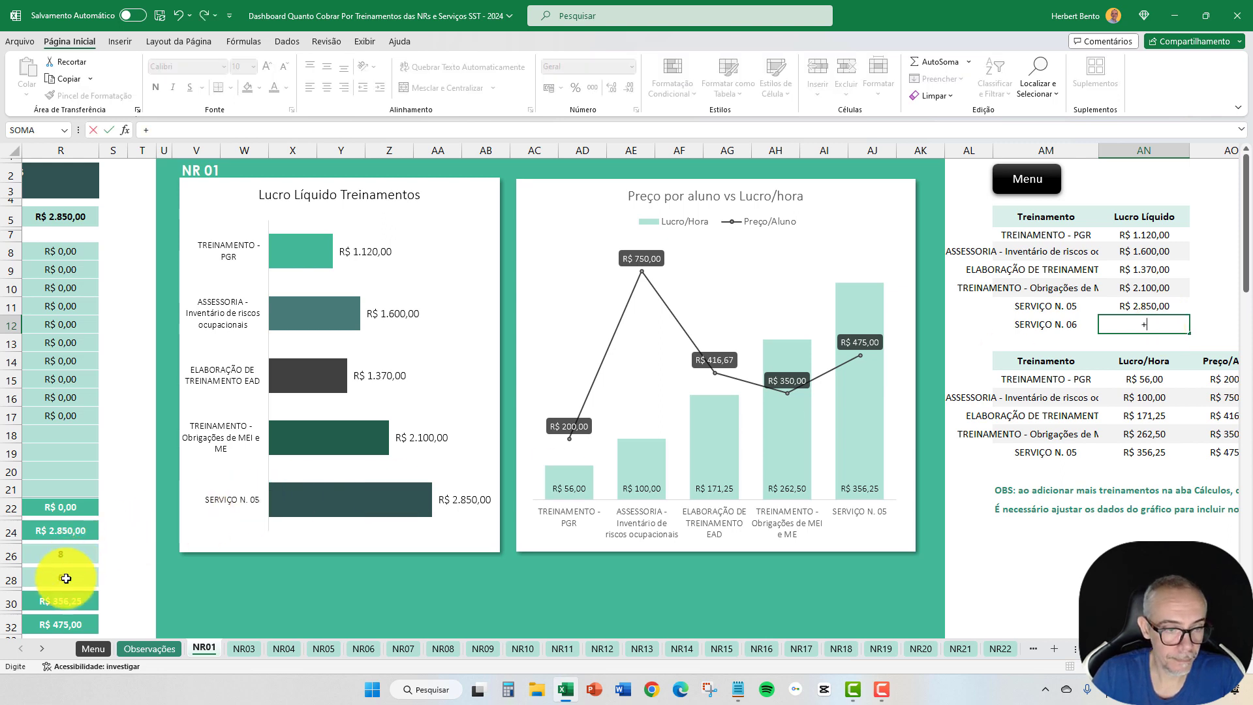
{"action": "left_click", "coordinate": [77, 536]}
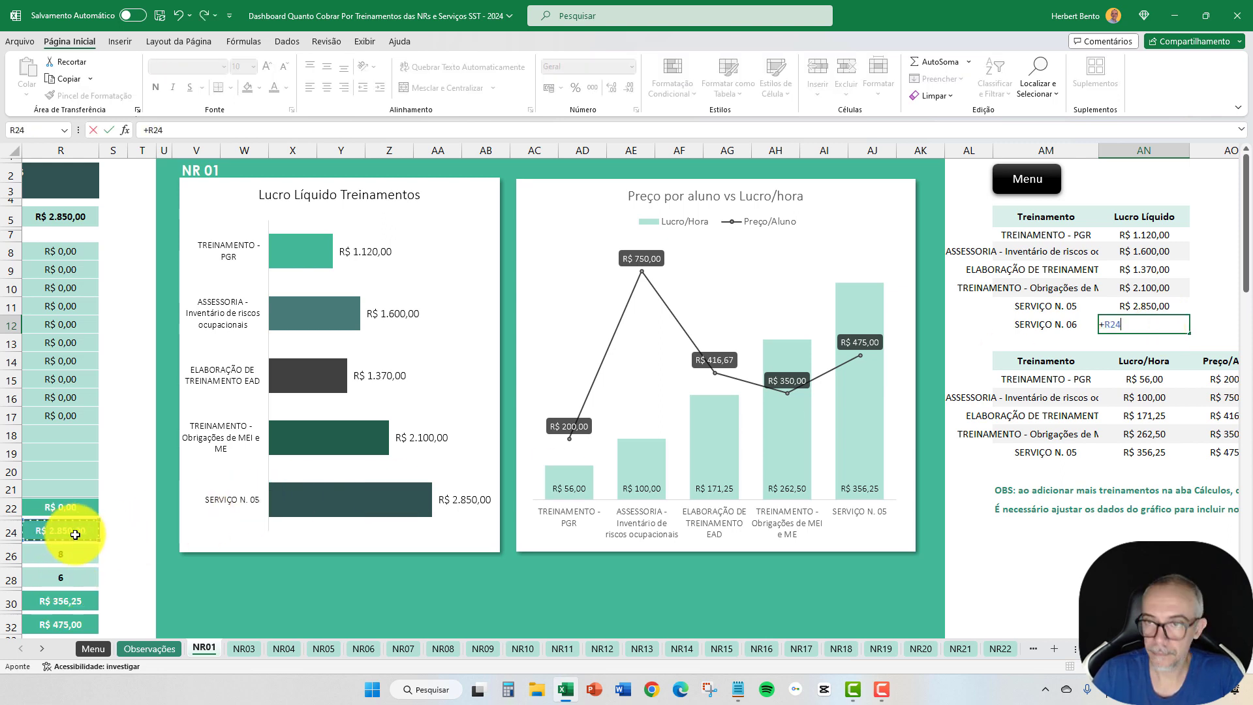
{"action": "key", "text": "Return"}
Step: Move the Lucro/Hora and Preço/Aluno source table and its notes down so the header starts at AM18
{"action": "scroll", "coordinate": [913, 574], "scroll_direction": "down", "scroll_amount": 1}
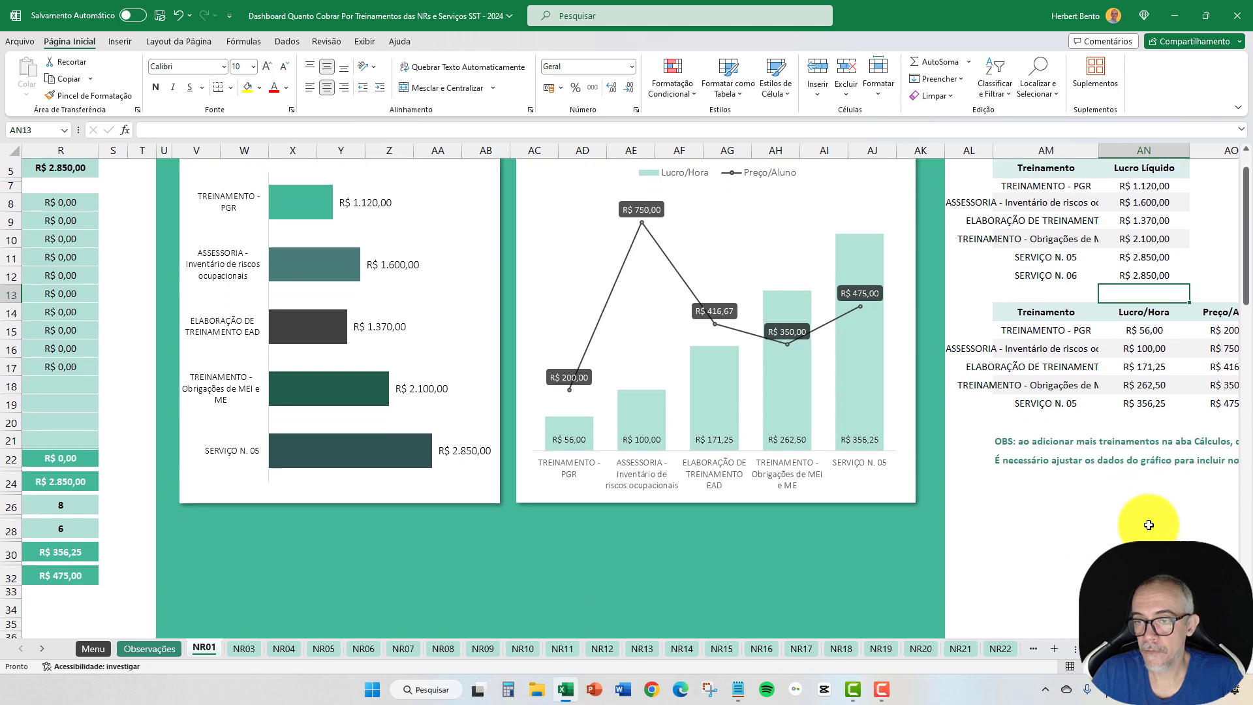
{"action": "left_click", "coordinate": [1047, 422]}
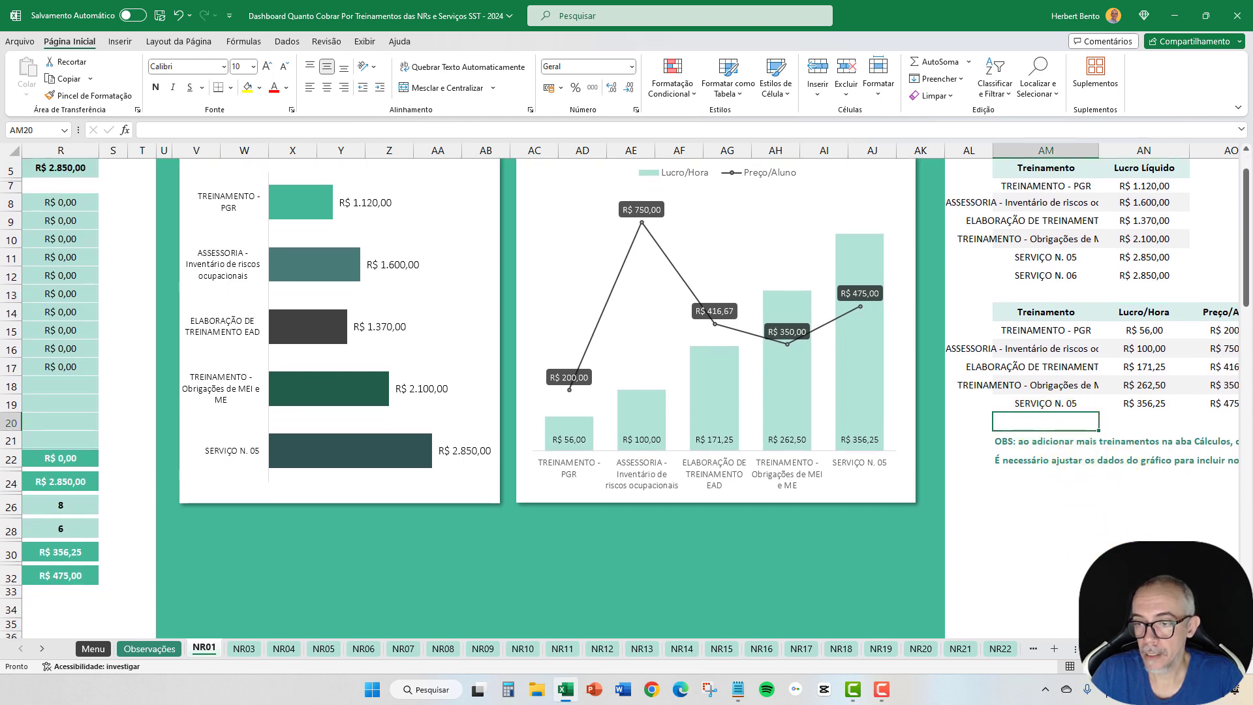
{"action": "scroll", "coordinate": [1064, 503], "scroll_direction": "right", "scroll_amount": 1}
{"action": "scroll", "coordinate": [1131, 484], "scroll_direction": "right", "scroll_amount": 1}
{"action": "scroll", "coordinate": [1130, 484], "scroll_direction": "up", "scroll_amount": 1}
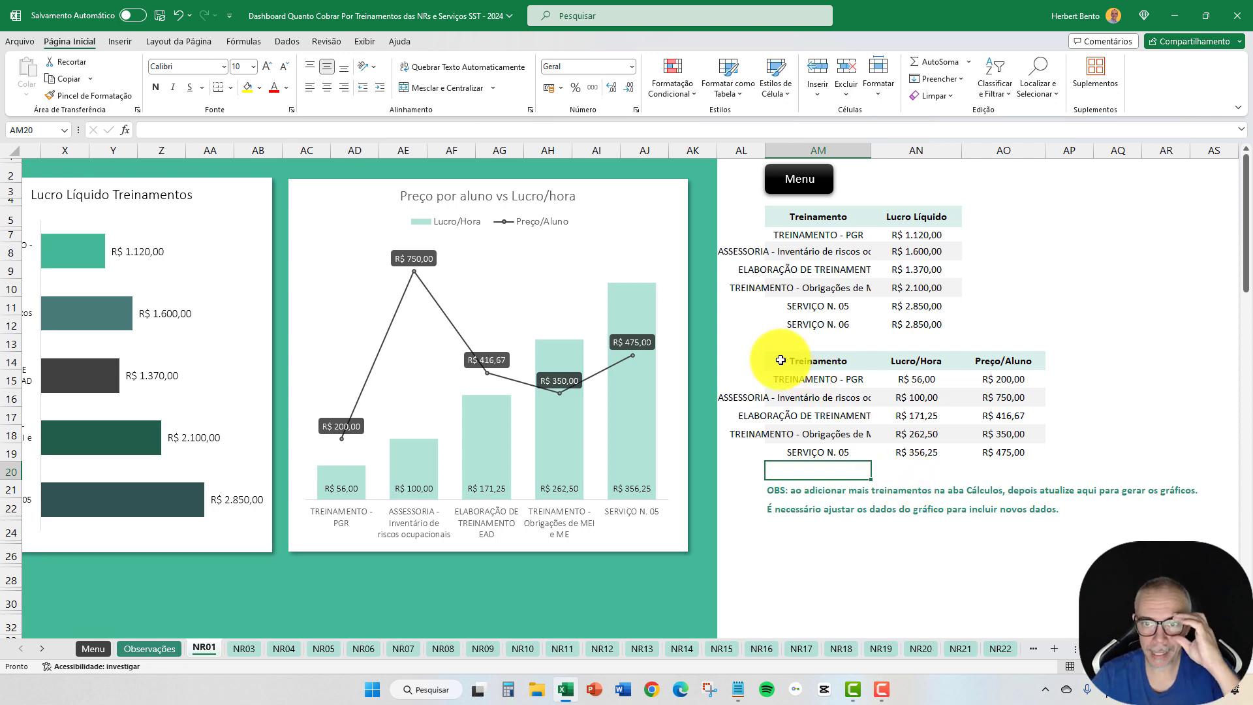
{"action": "left_click_drag", "start_coordinate": [782, 359], "coordinate": [1037, 506]}
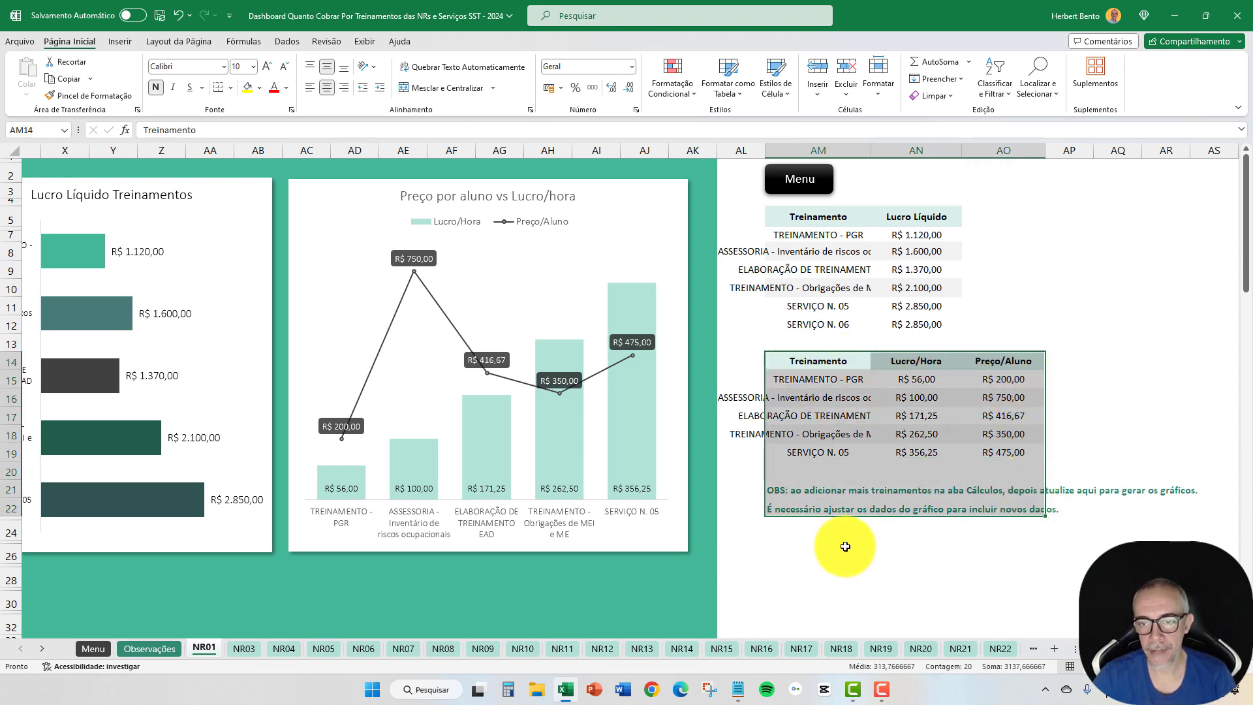
{"action": "left_click_drag", "start_coordinate": [845, 516], "coordinate": [847, 562]}
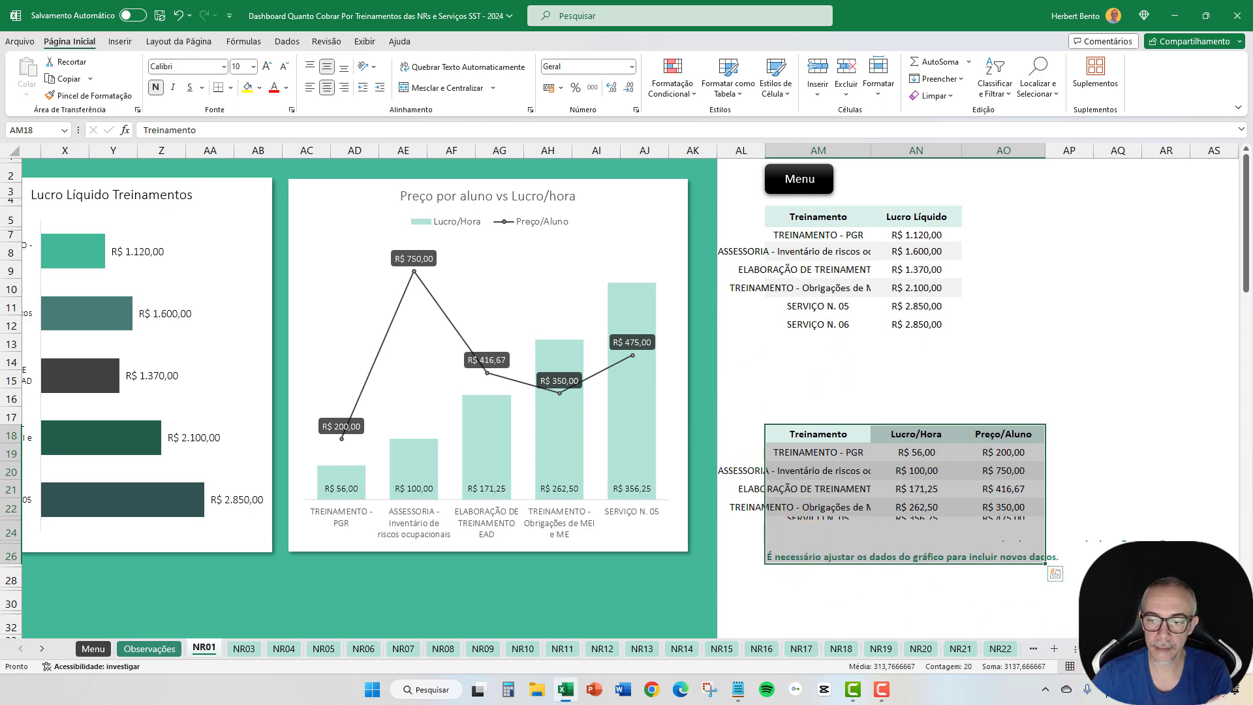
{"action": "scroll", "coordinate": [631, 390], "scroll_direction": "left", "scroll_amount": 8}
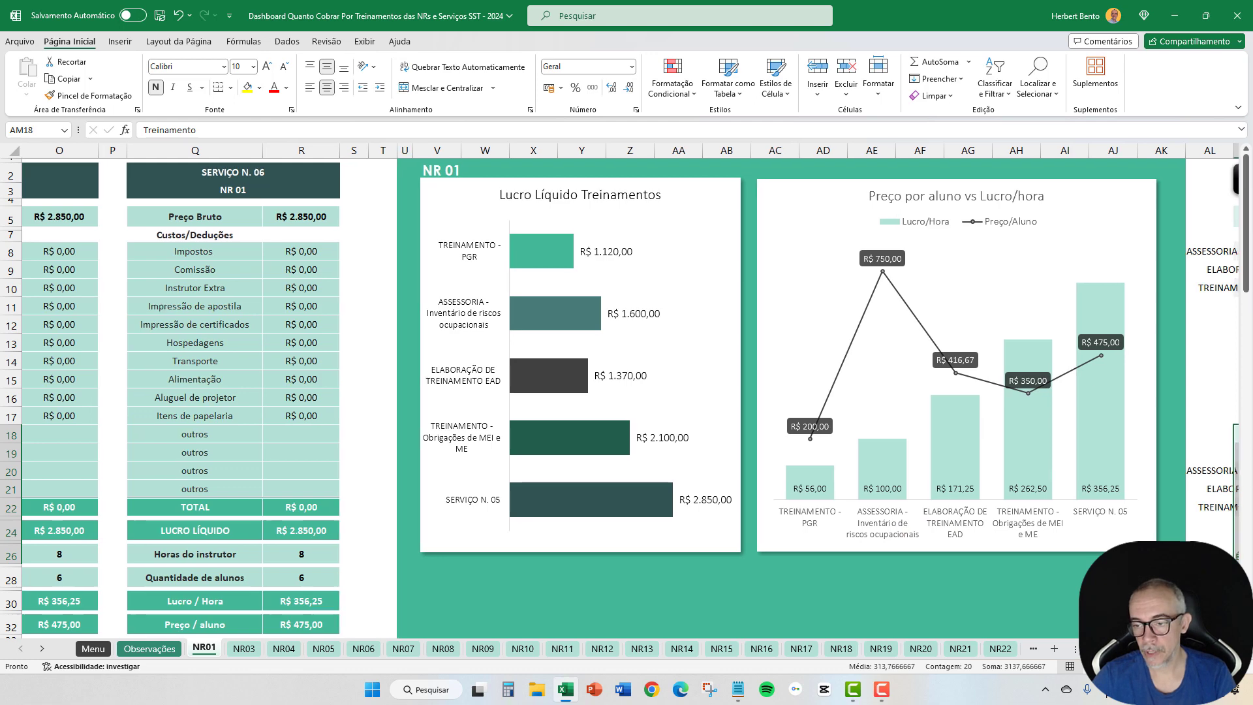
{"action": "scroll", "coordinate": [631, 390], "scroll_direction": "right", "scroll_amount": 8}
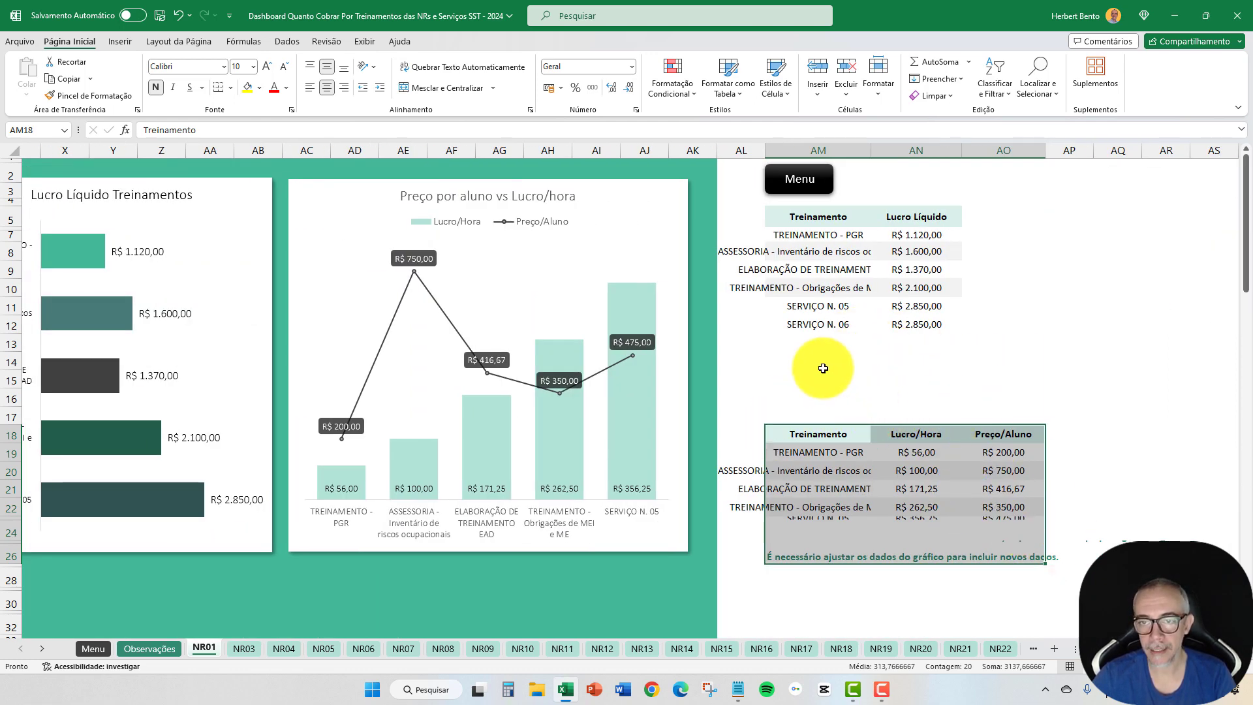
Step: Move the note about adjusting the chart data from AM26 down to AM28
{"action": "left_click", "coordinate": [780, 558]}
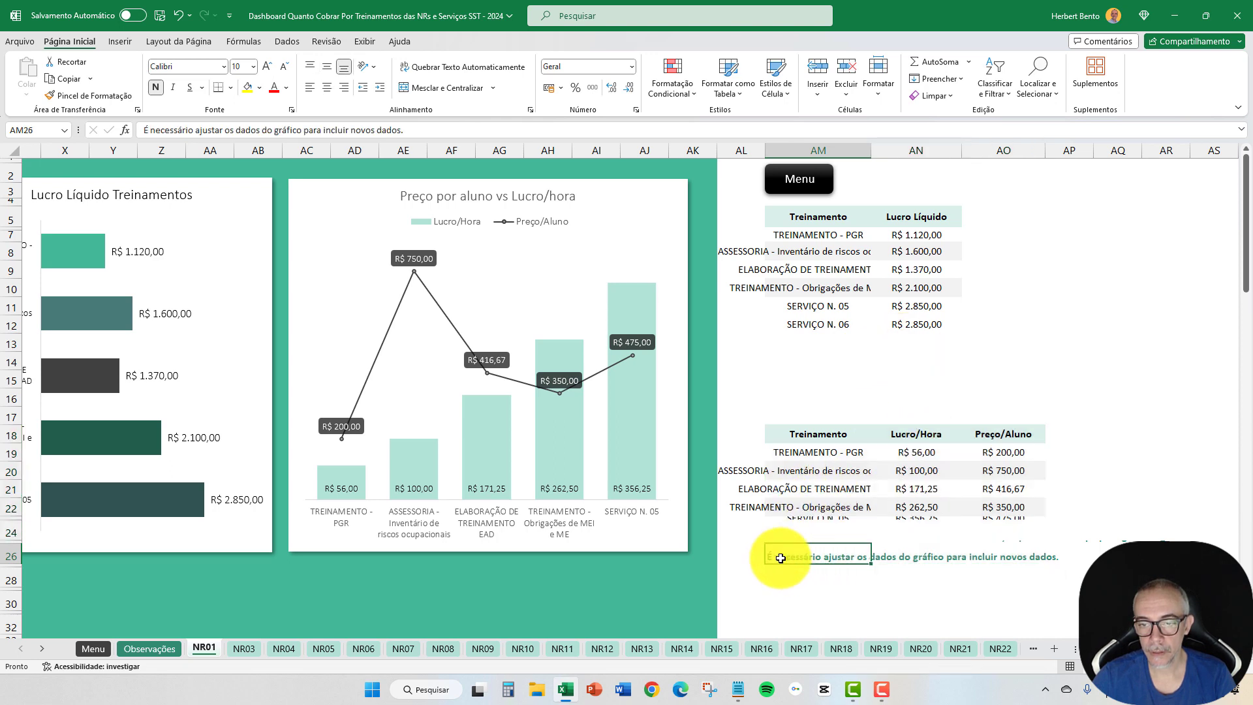
{"action": "mouse_move", "coordinate": [784, 558]}
{"action": "left_mouse_down"}
{"action": "mouse_move", "coordinate": [785, 570]}
{"action": "mouse_move", "coordinate": [796, 554]}
{"action": "left_mouse_up"}
{"action": "key", "text": "ctrl+c"}
{"action": "key", "text": "Down"}
{"action": "key", "text": "ctrl+v"}
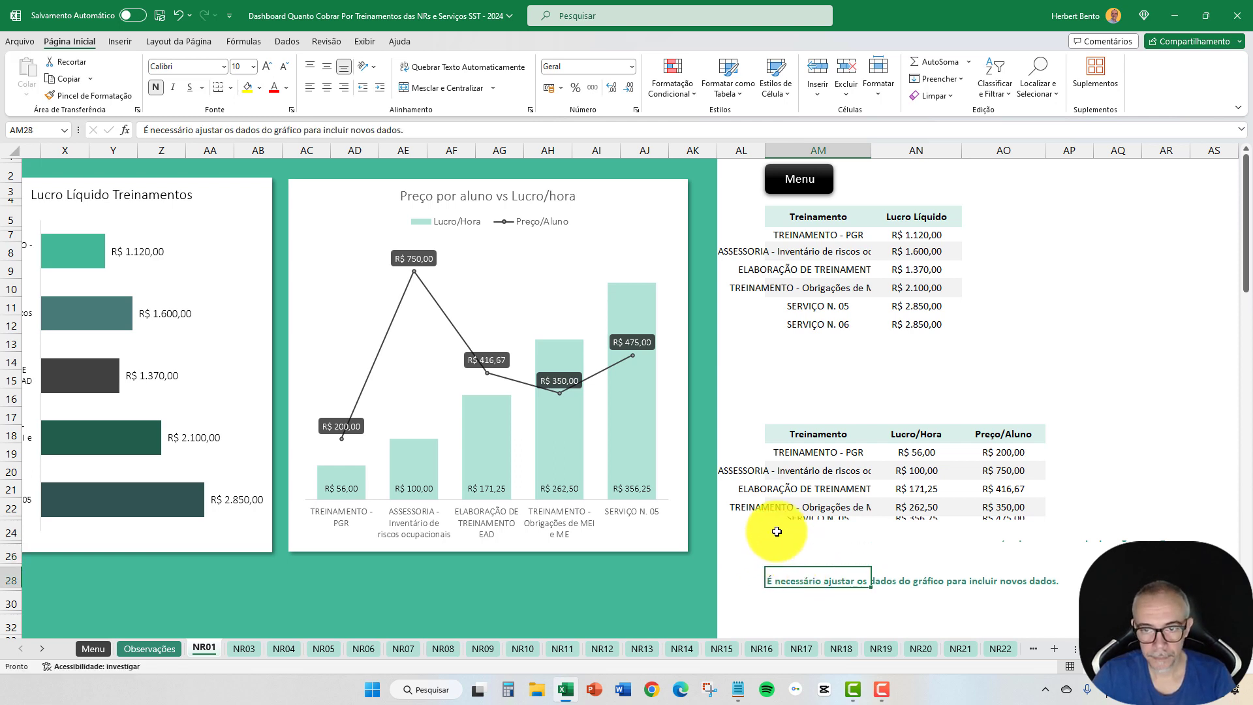
Step: Move the Lucro/Hora and Preço/Aluno source table and its notes further down so the header starts at AM28
{"action": "left_click", "coordinate": [813, 518]}
{"action": "left_click_drag", "start_coordinate": [798, 435], "coordinate": [1042, 576]}
{"action": "left_click_drag", "start_coordinate": [812, 423], "coordinate": [851, 577]}
{"action": "scroll", "coordinate": [884, 464], "scroll_direction": "down", "scroll_amount": 1}
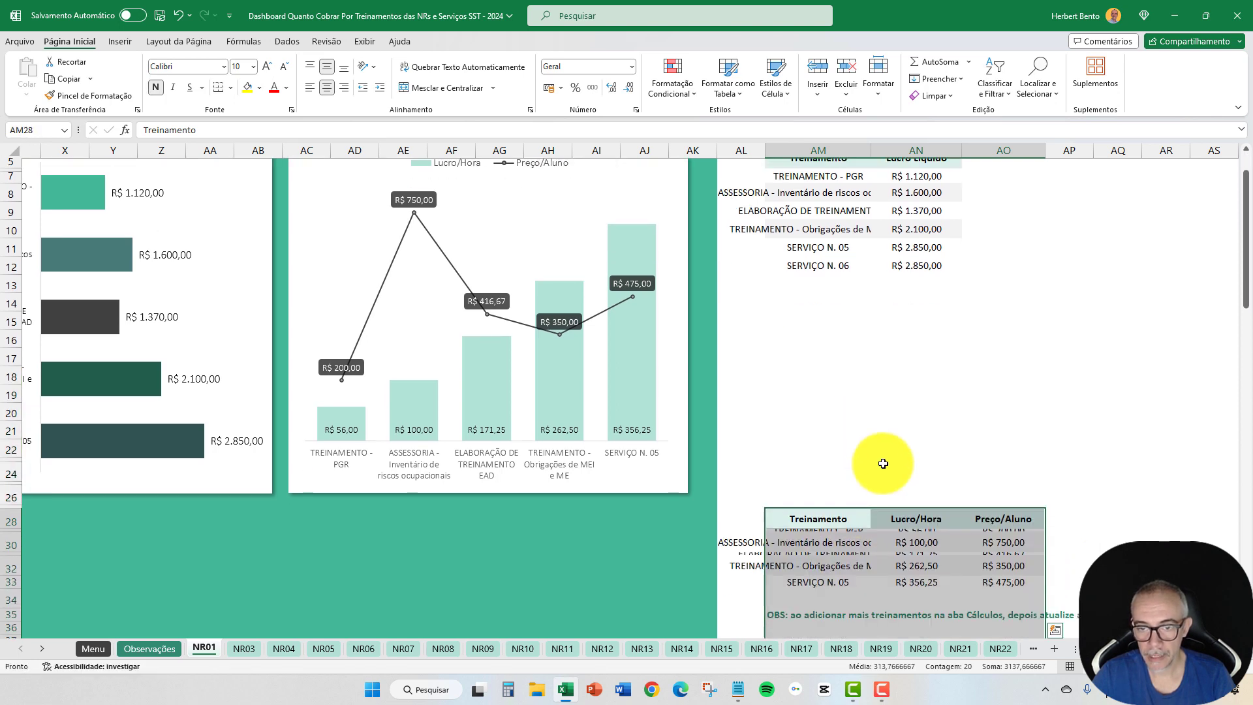
Step: Give rows 28 to 38 one uniform, taller row height
{"action": "left_click_drag", "start_coordinate": [16, 518], "coordinate": [792, 536]}
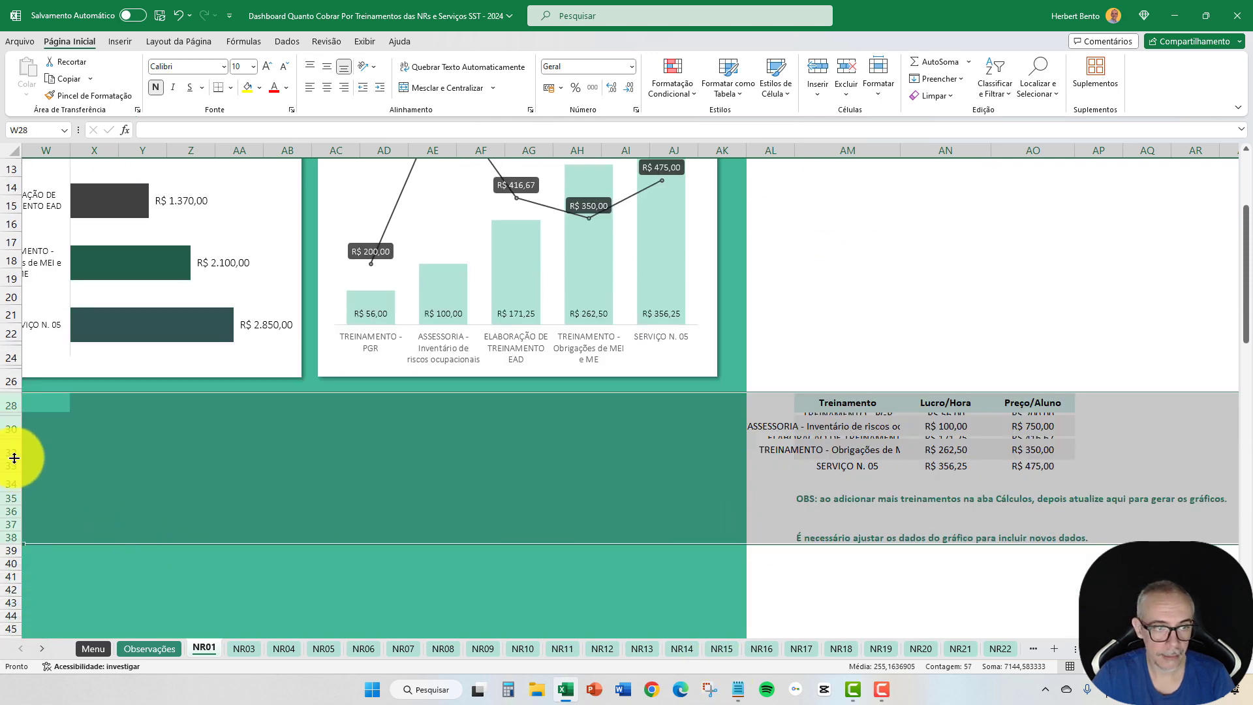
{"action": "left_click_drag", "start_coordinate": [12, 439], "coordinate": [11, 447]}
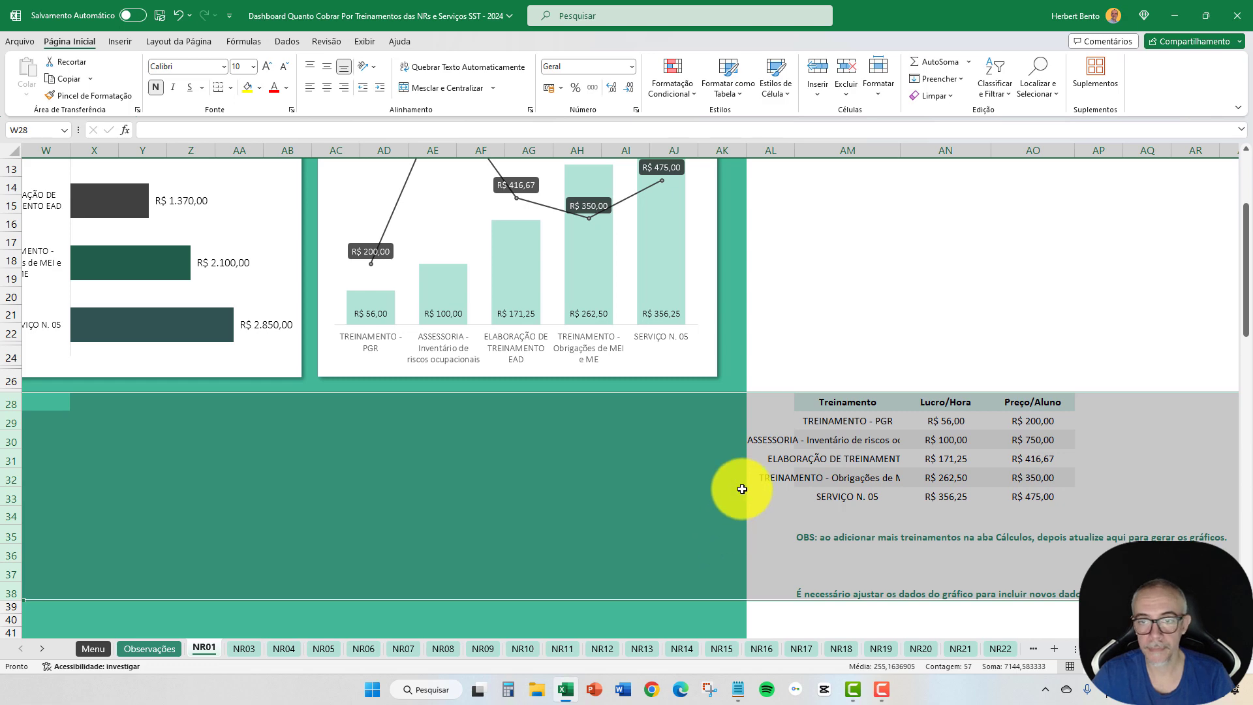
{"action": "left_click", "coordinate": [847, 515]}
{"action": "scroll", "coordinate": [848, 515], "scroll_direction": "up", "scroll_amount": 4}
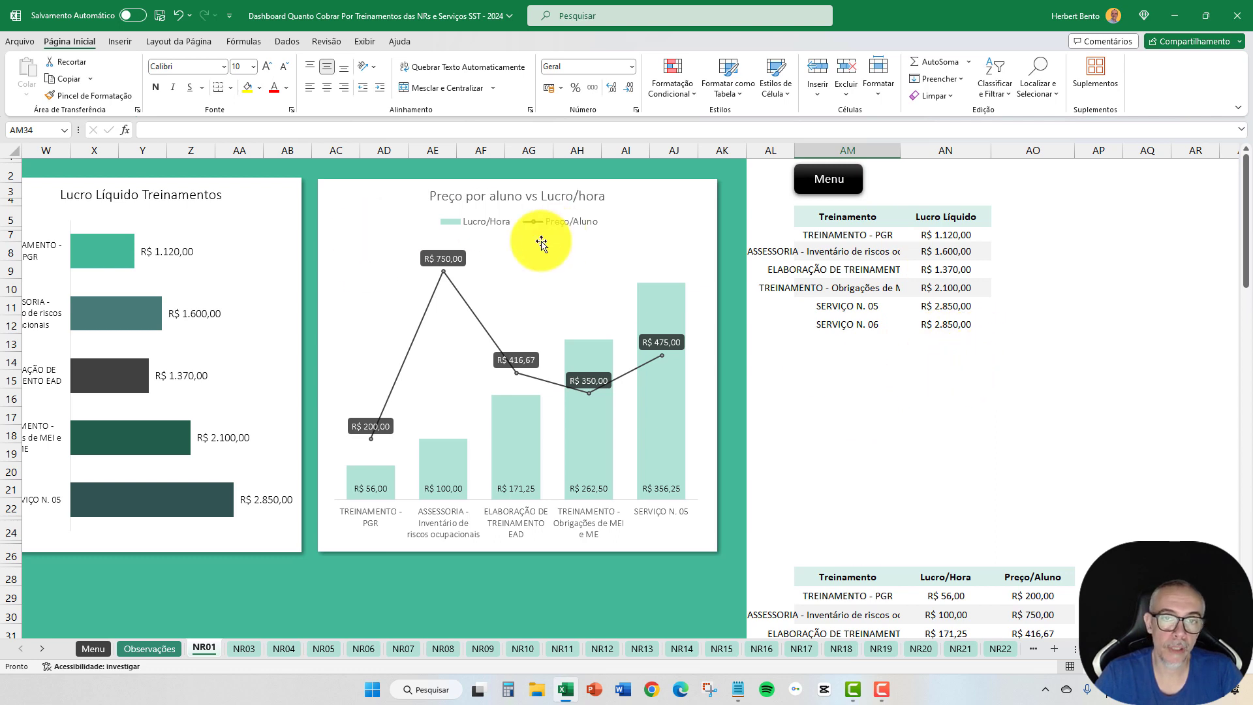
Step: Move the OBS note below the Lucro/Hora and Preço/Aluno table from AM35 down to AM37
{"action": "left_click", "coordinate": [949, 326]}
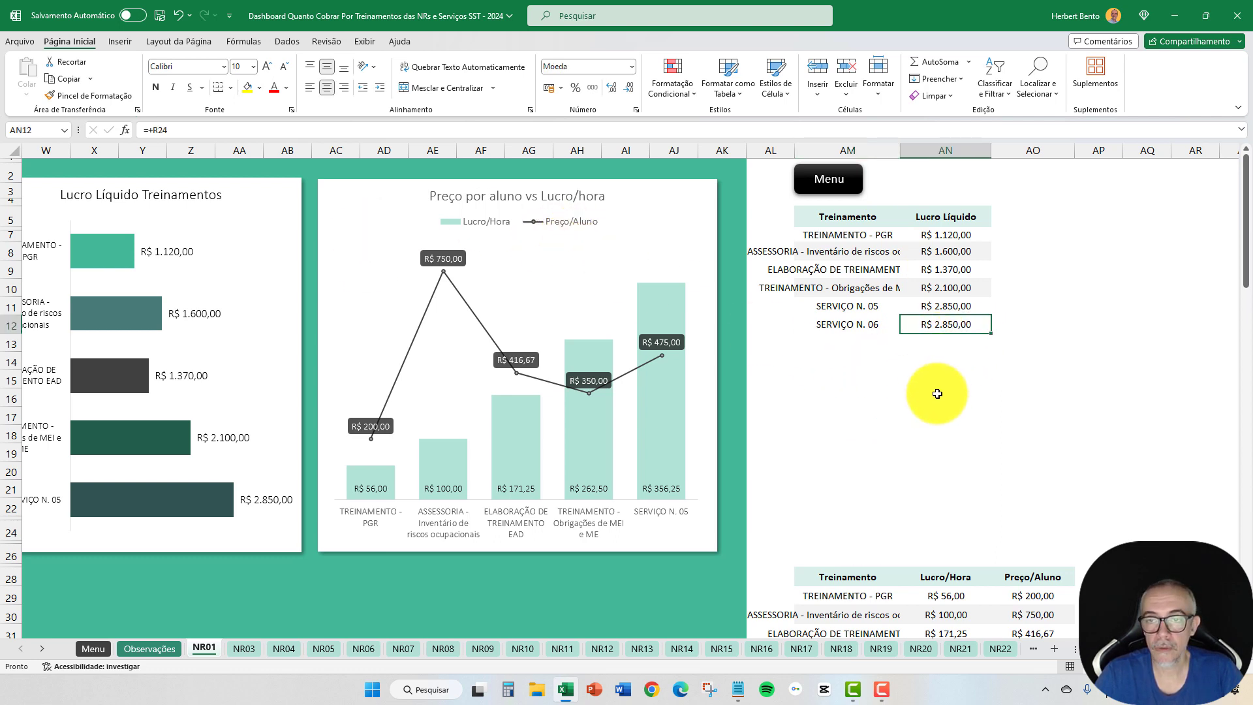
{"action": "scroll", "coordinate": [937, 392], "scroll_direction": "down", "scroll_amount": 3}
{"action": "left_click", "coordinate": [827, 542]}
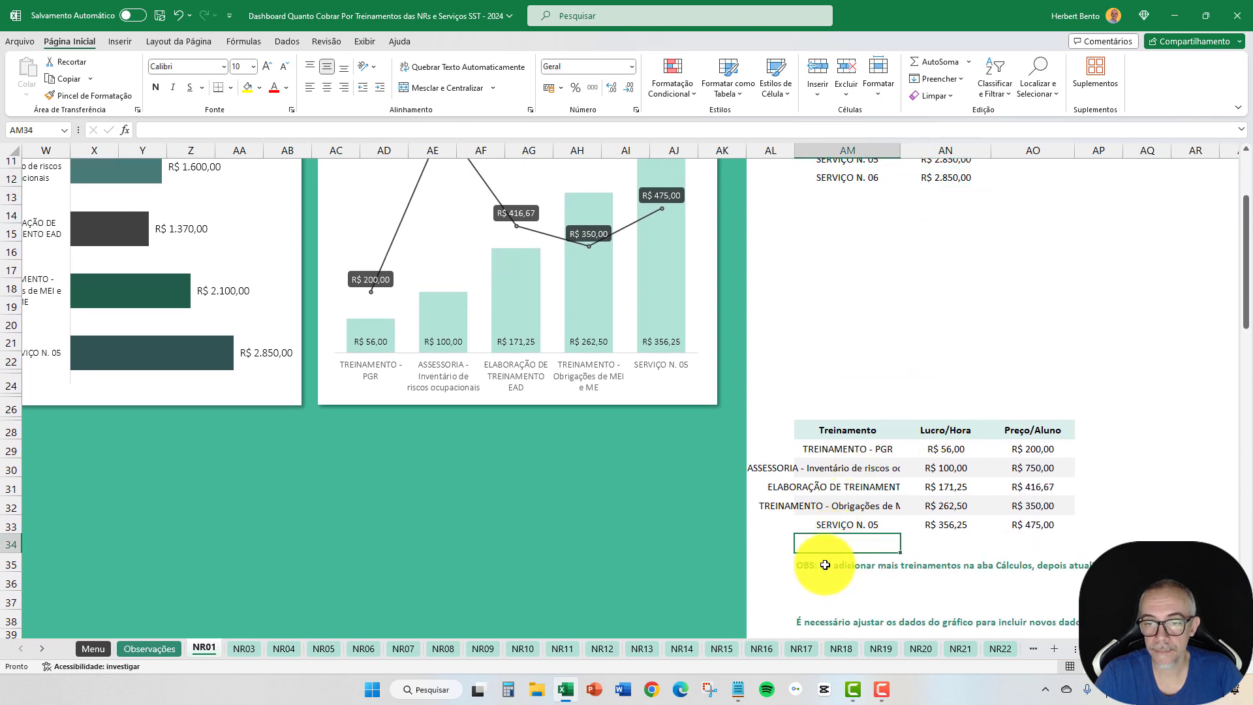
{"action": "left_click", "coordinate": [821, 567]}
{"action": "left_click_drag", "start_coordinate": [826, 581], "coordinate": [823, 602]}
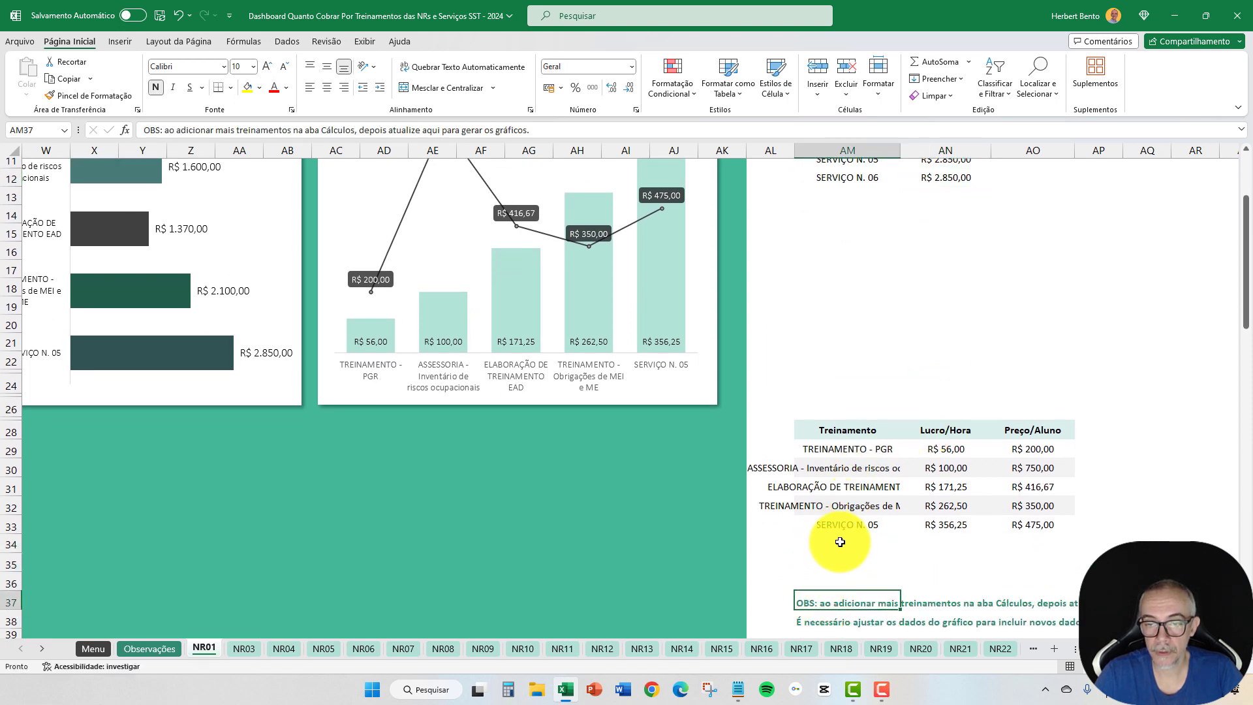
Step: Add a row below SERVIÇO N. 05 in the Lucro/Hora table, linking its name cell AM34 with +AM12
{"action": "left_click", "coordinate": [835, 541]}
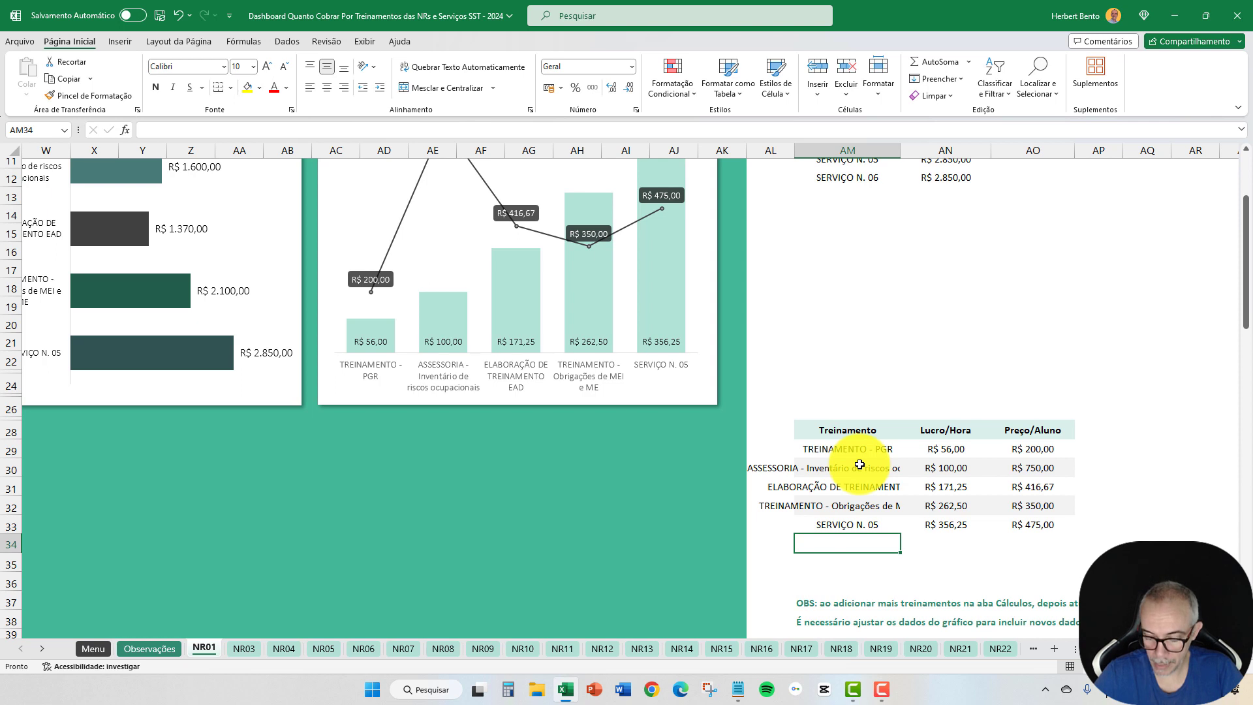
{"action": "type", "text": "+"}
{"action": "left_click", "coordinate": [850, 179]}
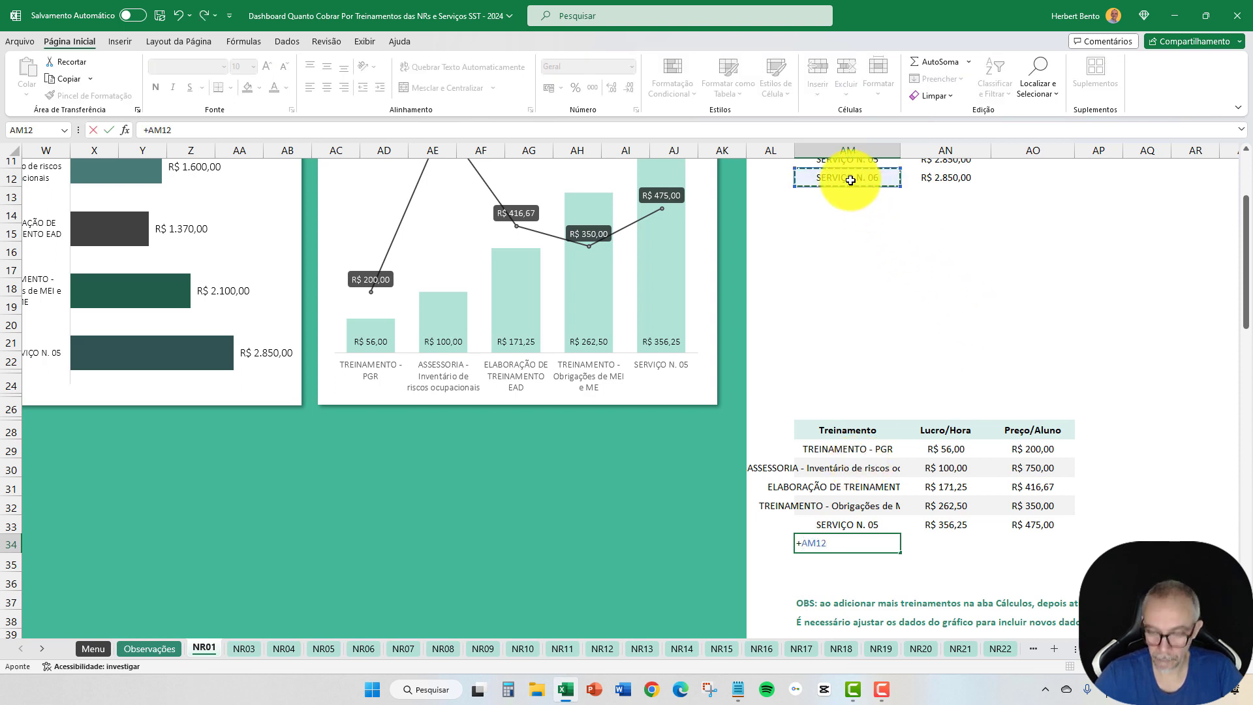
{"action": "key", "text": "Tab"}
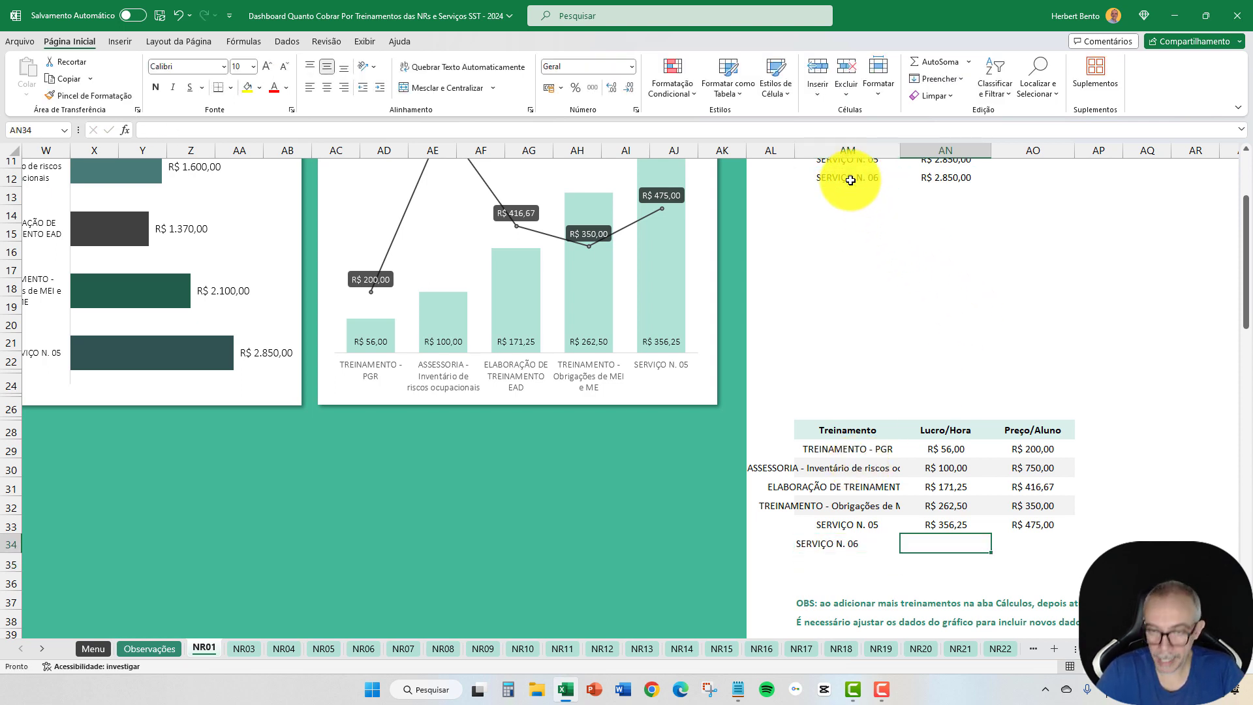
Step: Link AN34 to the SERVIÇO N. 06 Lucro / Hora with +R30, and AO34 to its Preço / aluno value
{"action": "type", "text": "+"}
{"action": "scroll", "coordinate": [985, 579], "scroll_direction": "left", "scroll_amount": 5}
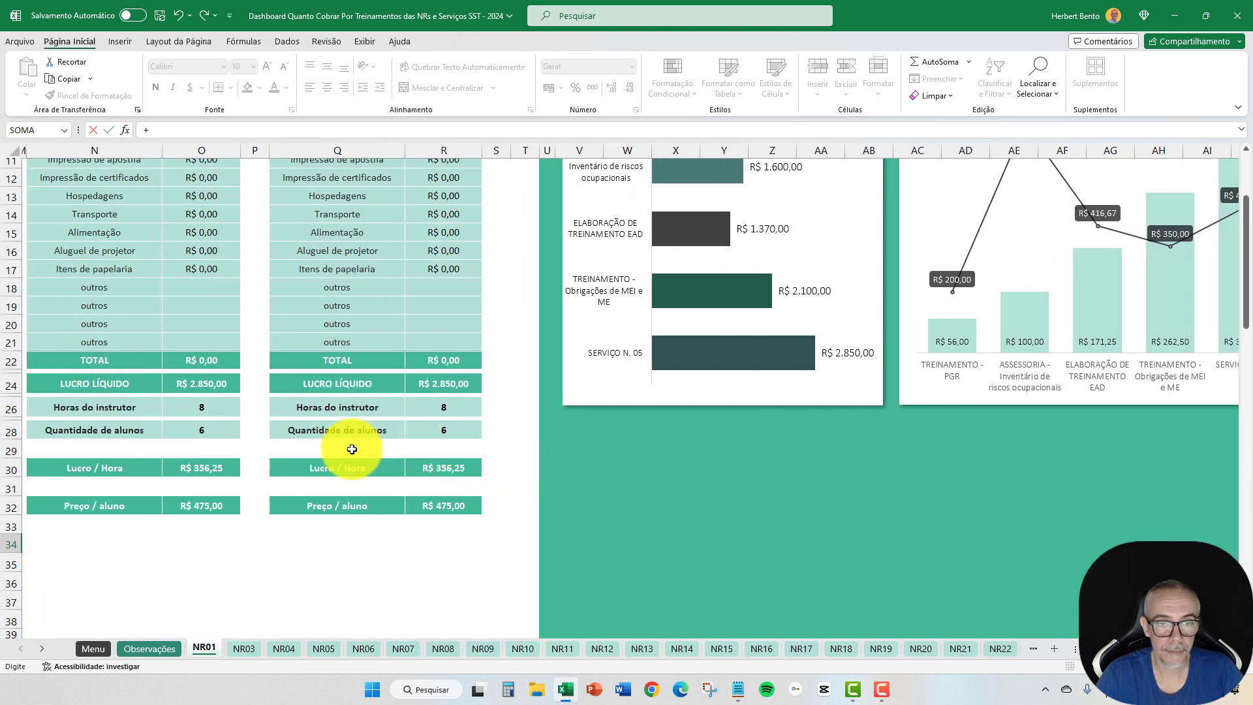
{"action": "left_click", "coordinate": [447, 467]}
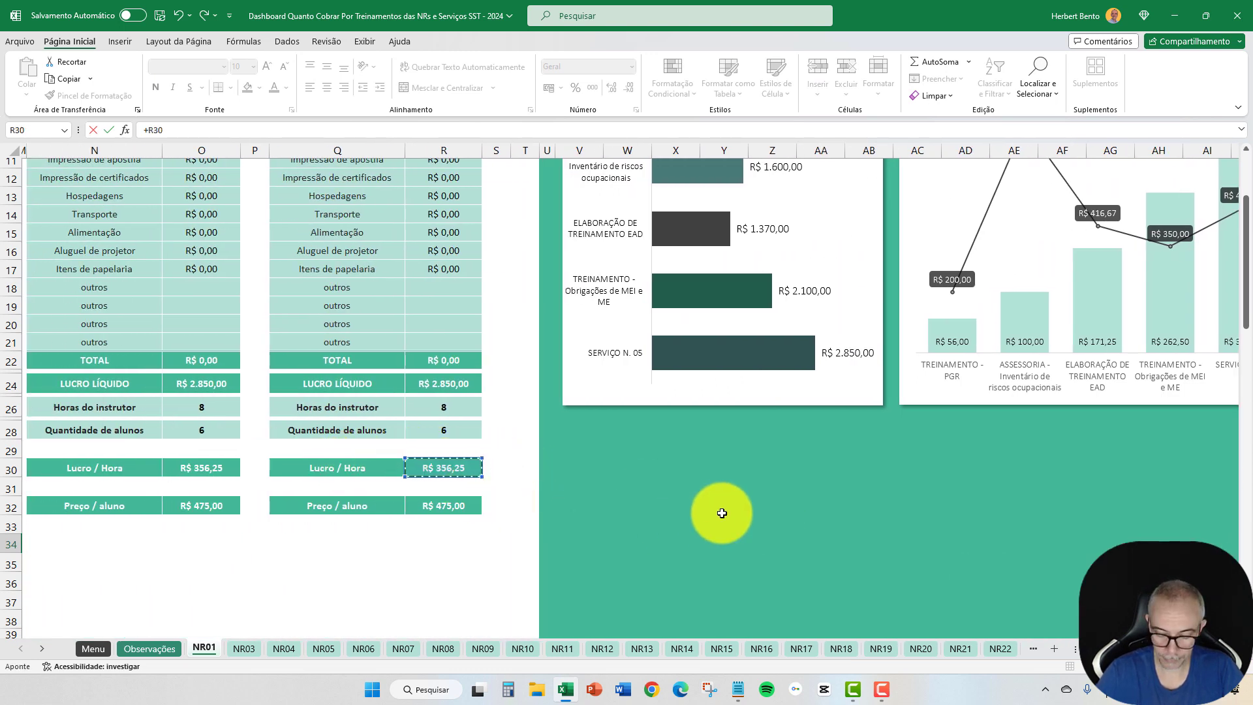
{"action": "key", "text": "Return"}
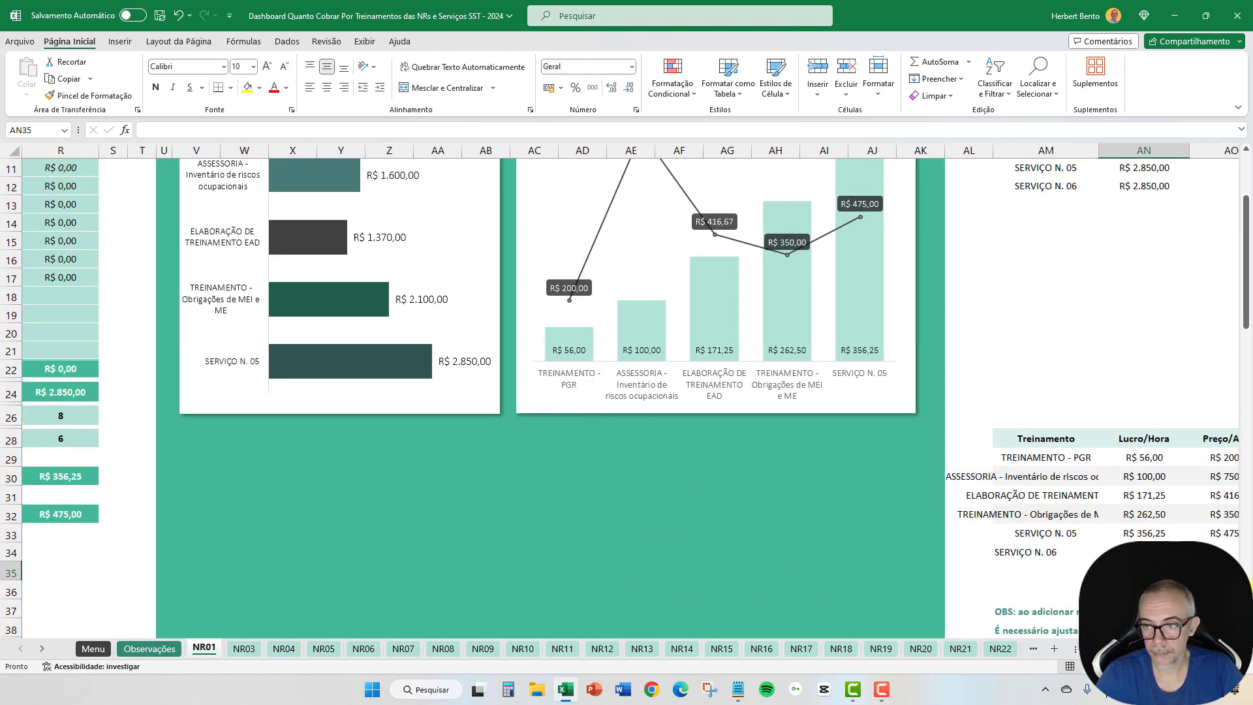
{"action": "type", "text": "+"}
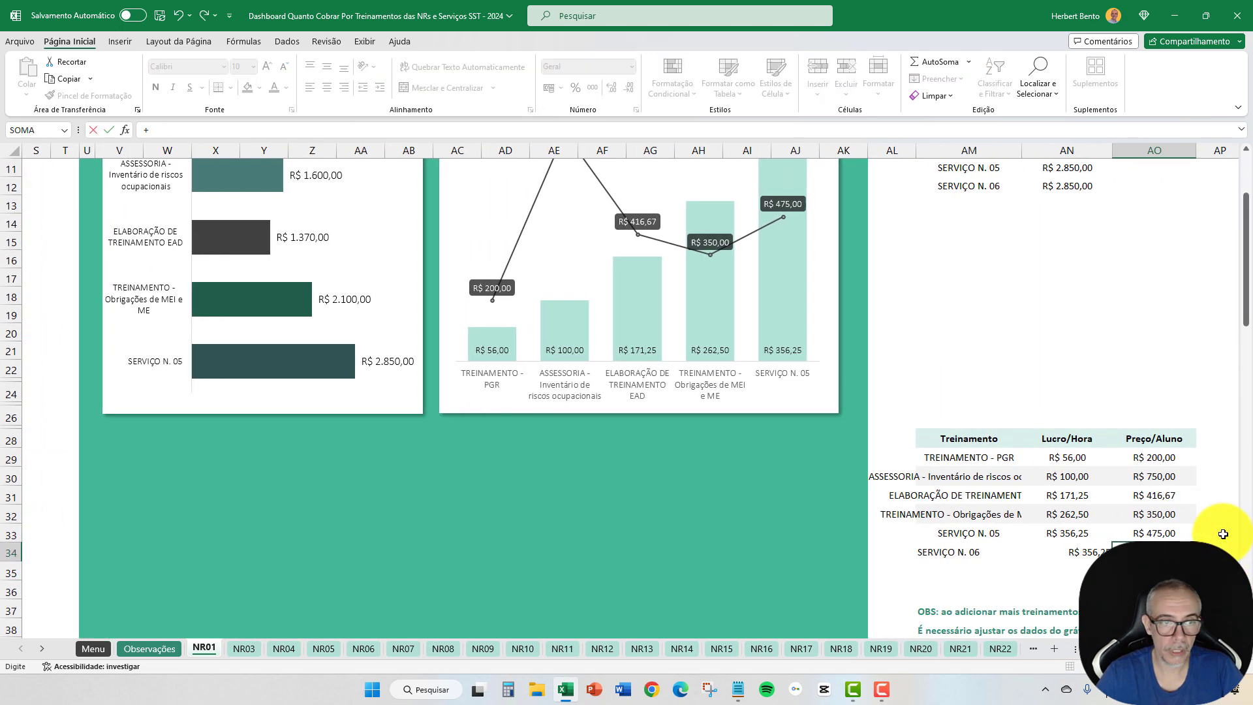
{"action": "scroll", "coordinate": [713, 551], "scroll_direction": "left", "scroll_amount": 5}
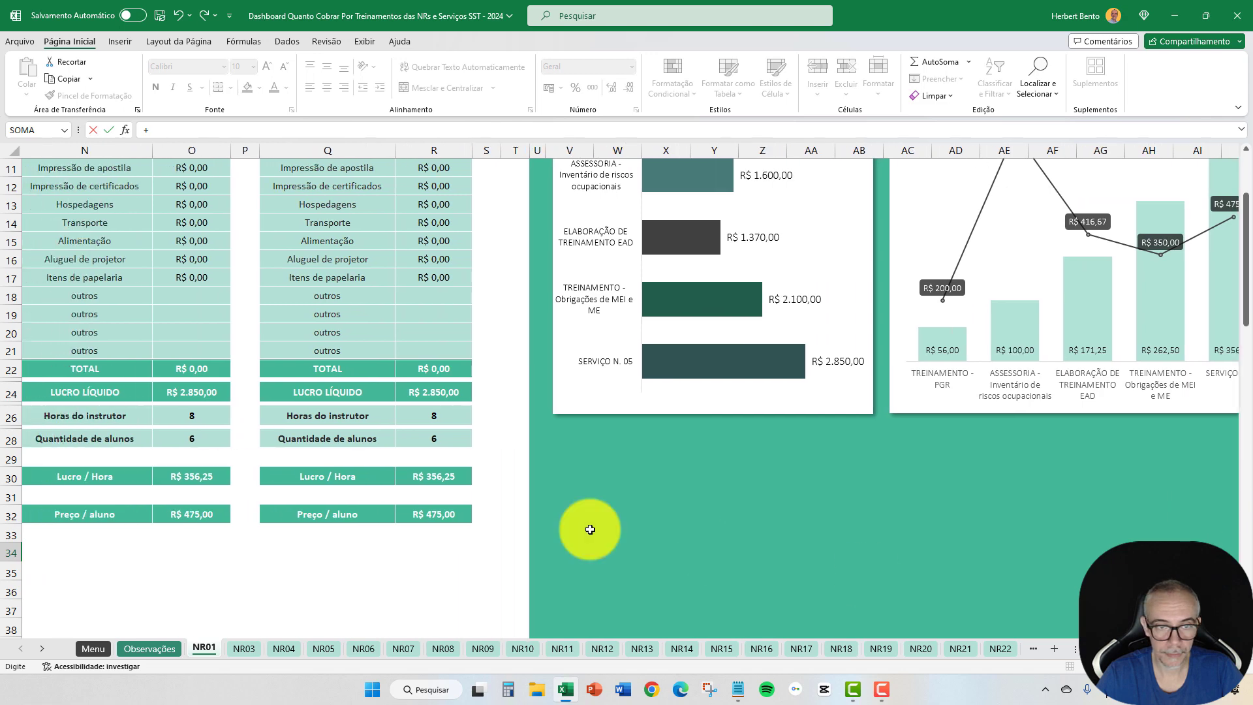
{"action": "key", "text": "Return"}
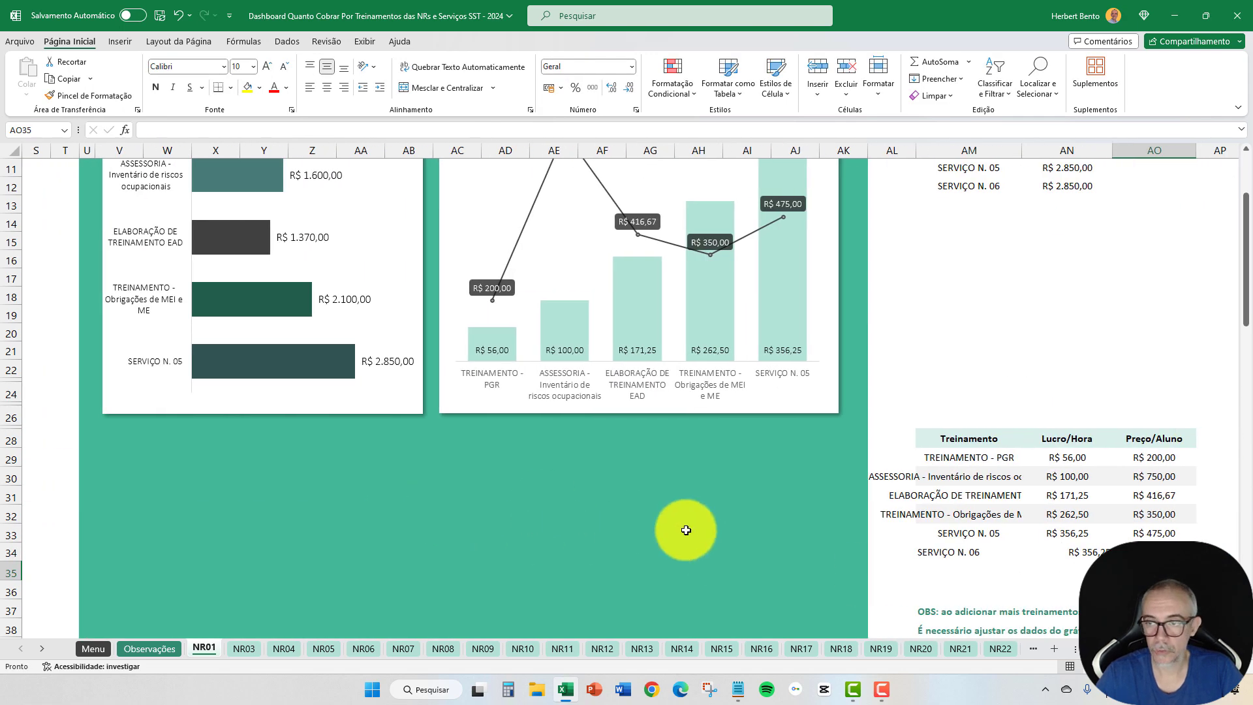
Step: Copy the formatting of row 32 of the Lucro/Hora table onto the new SERVIÇO N. 06 row 34
{"action": "scroll", "coordinate": [627, 522], "scroll_direction": "up", "scroll_amount": 3}
{"action": "scroll", "coordinate": [953, 456], "scroll_direction": "down", "scroll_amount": 3}
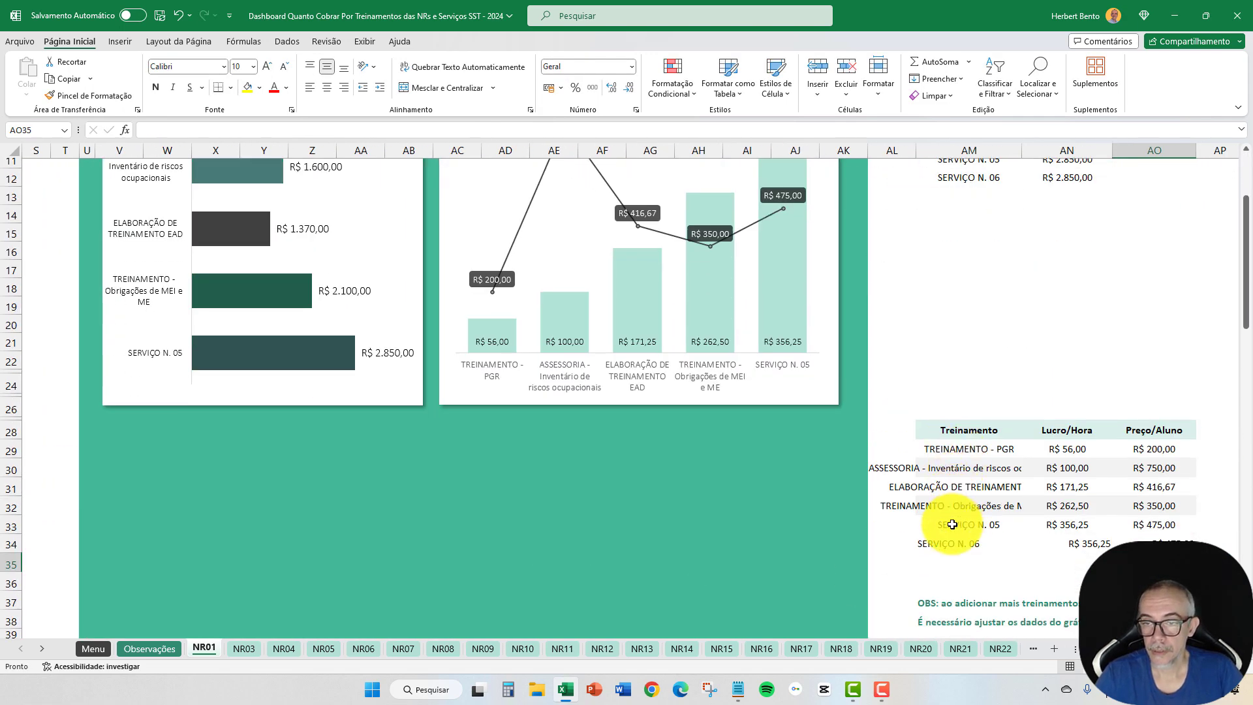
{"action": "left_click_drag", "start_coordinate": [947, 508], "coordinate": [1119, 503]}
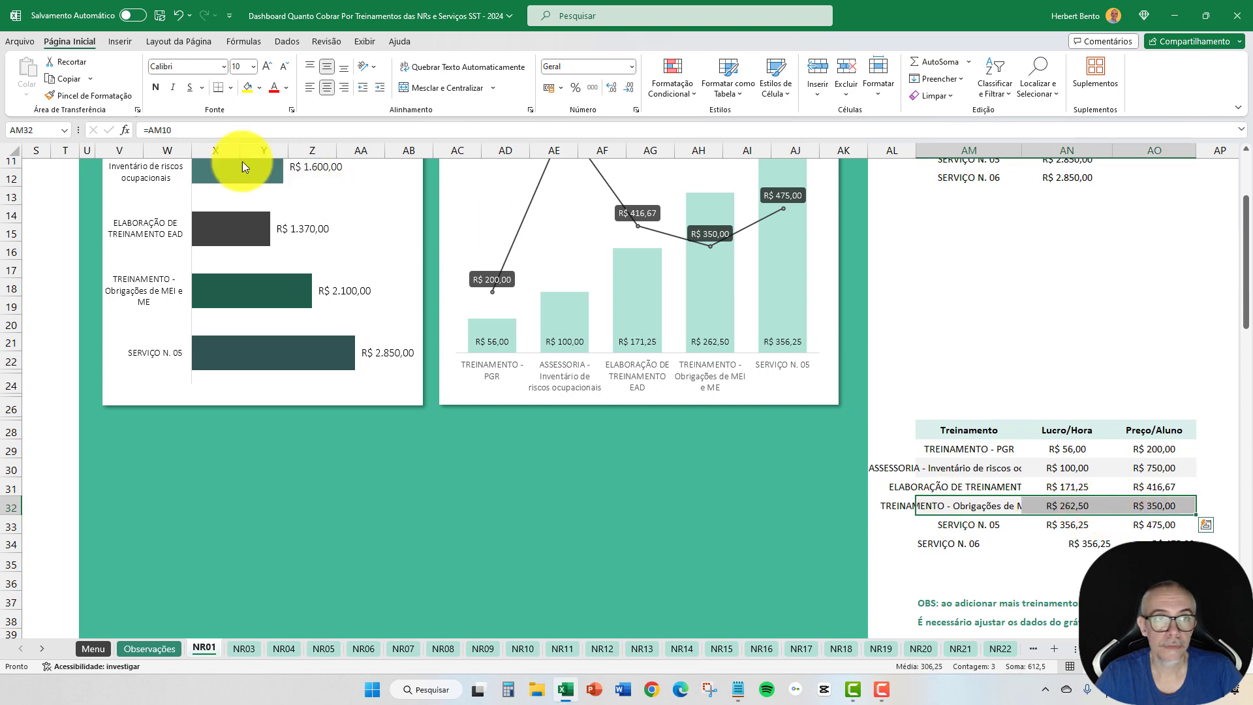
{"action": "left_click", "coordinate": [81, 95]}
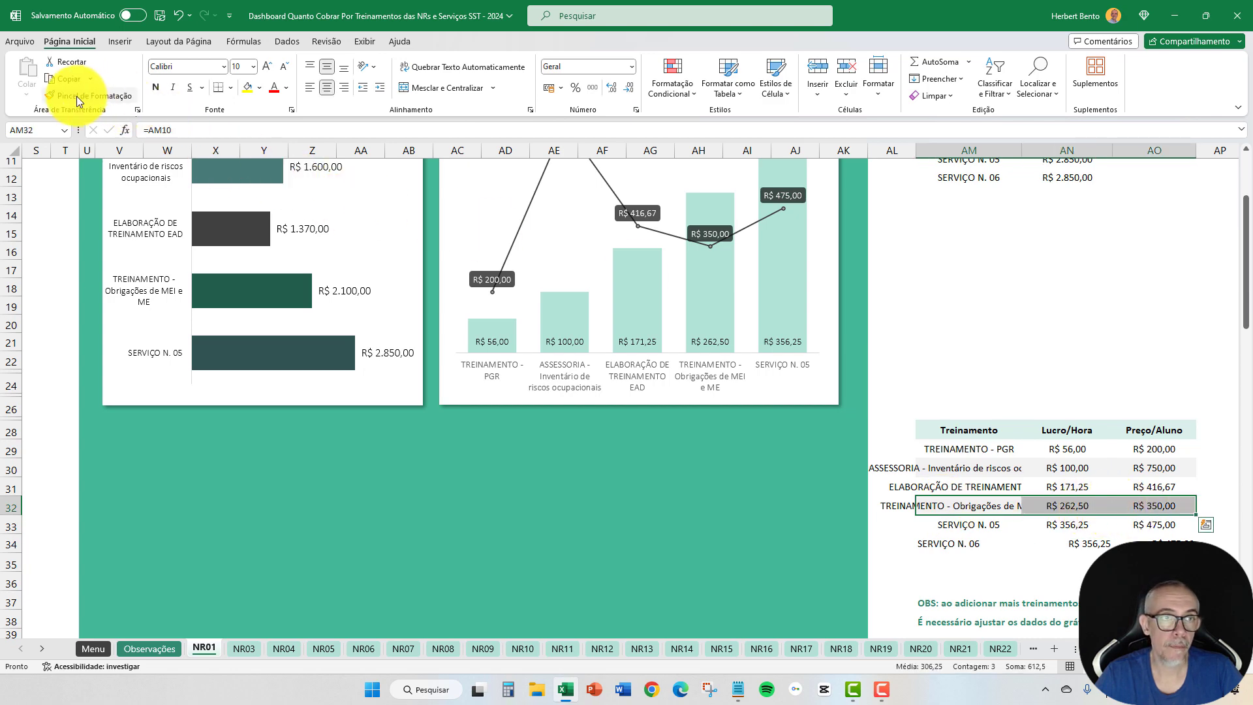
{"action": "left_click", "coordinate": [967, 545]}
{"action": "left_click", "coordinate": [971, 583]}
Step: Copy the formatting of AM10:AN10 onto the SERVIÇO N. 06 row of the Lucro Líquido table
{"action": "scroll", "coordinate": [966, 579], "scroll_direction": "up", "scroll_amount": 3}
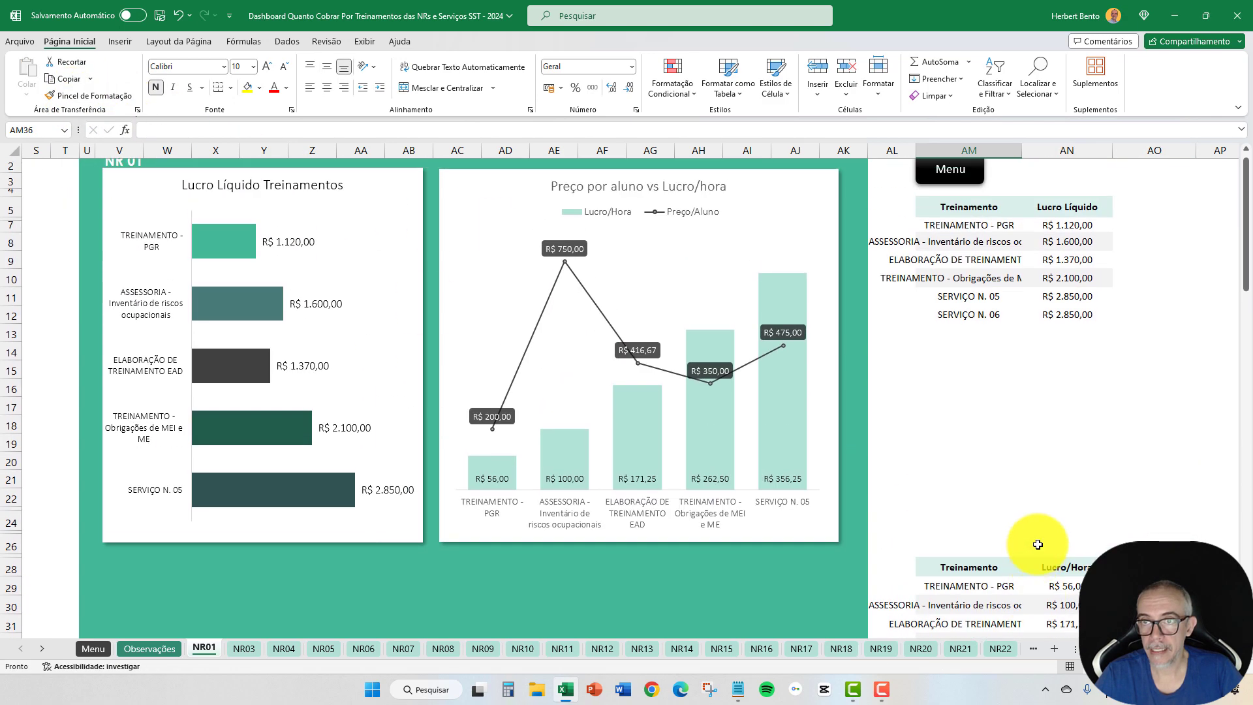
{"action": "left_click_drag", "start_coordinate": [960, 288], "coordinate": [1054, 288]}
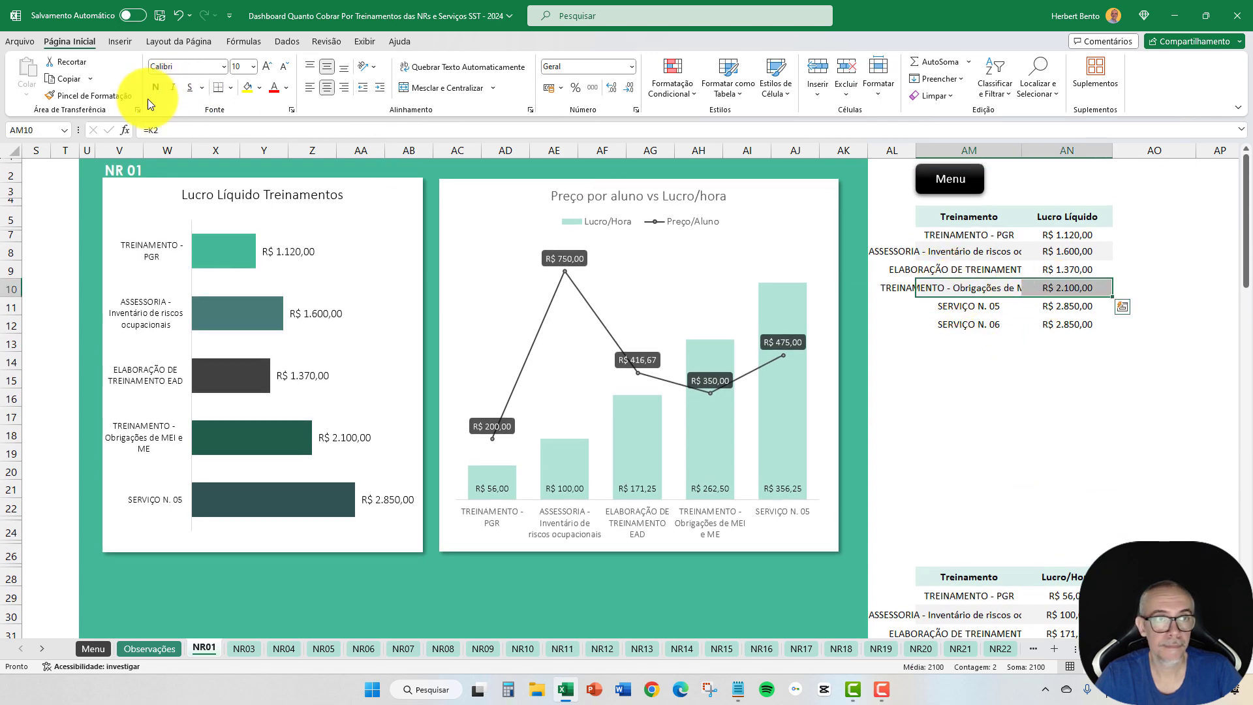
{"action": "left_click", "coordinate": [120, 97]}
{"action": "left_click", "coordinate": [976, 325]}
{"action": "left_click", "coordinate": [969, 381]}
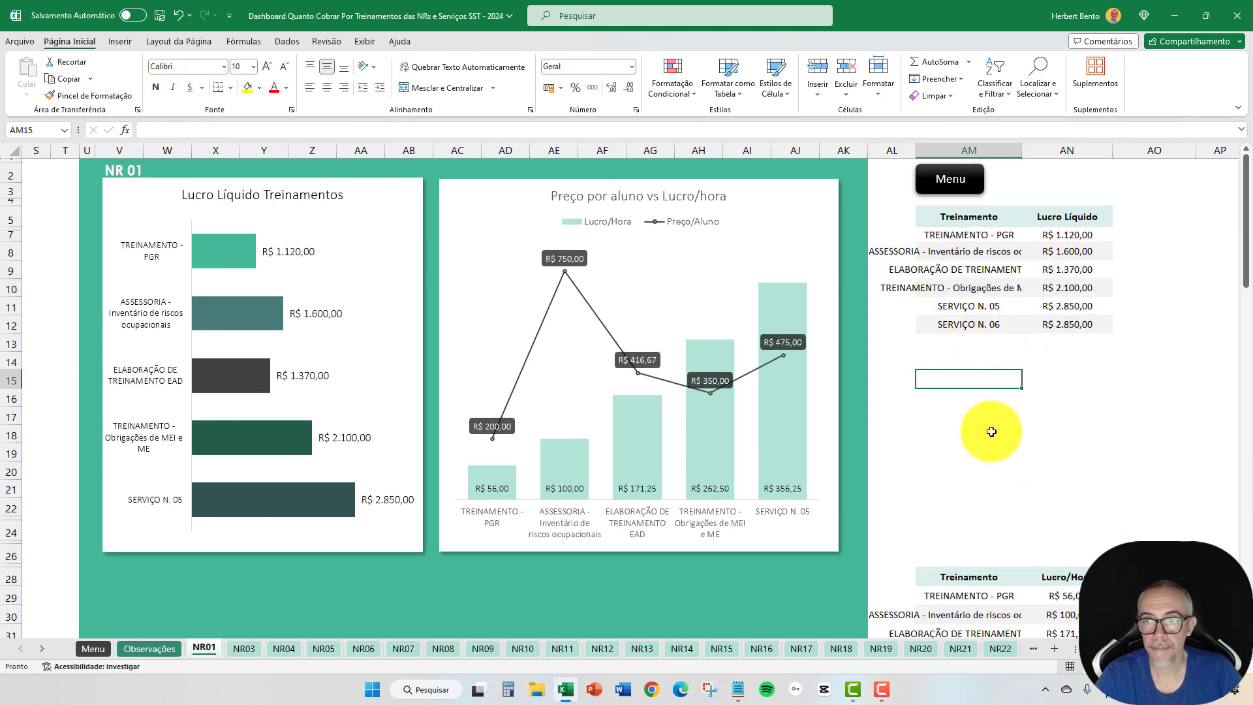
Step: Move the completed Lucro/Hora and Preço/Aluno table and its notes up so the header starts at AM18
{"action": "scroll", "coordinate": [993, 436], "scroll_direction": "down", "scroll_amount": 3}
{"action": "scroll", "coordinate": [996, 437], "scroll_direction": "up", "scroll_amount": 3}
{"action": "scroll", "coordinate": [1018, 418], "scroll_direction": "down", "scroll_amount": 3}
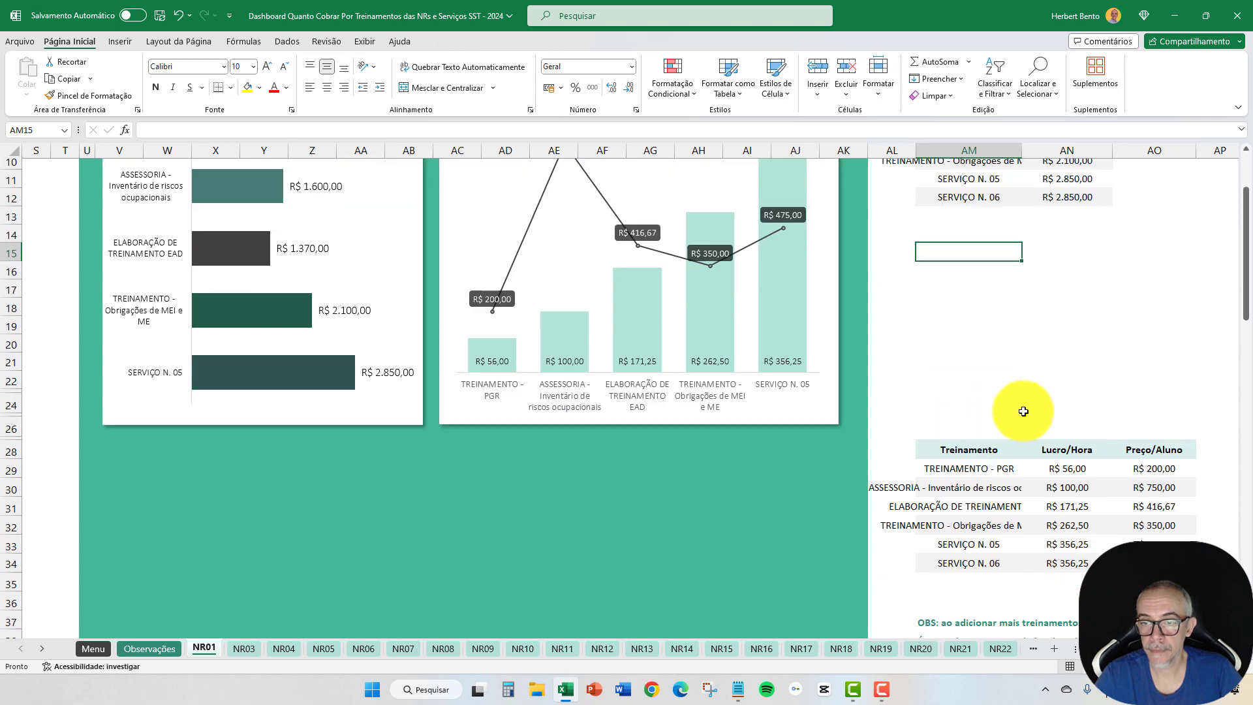
{"action": "left_click_drag", "start_coordinate": [966, 431], "coordinate": [1168, 620]}
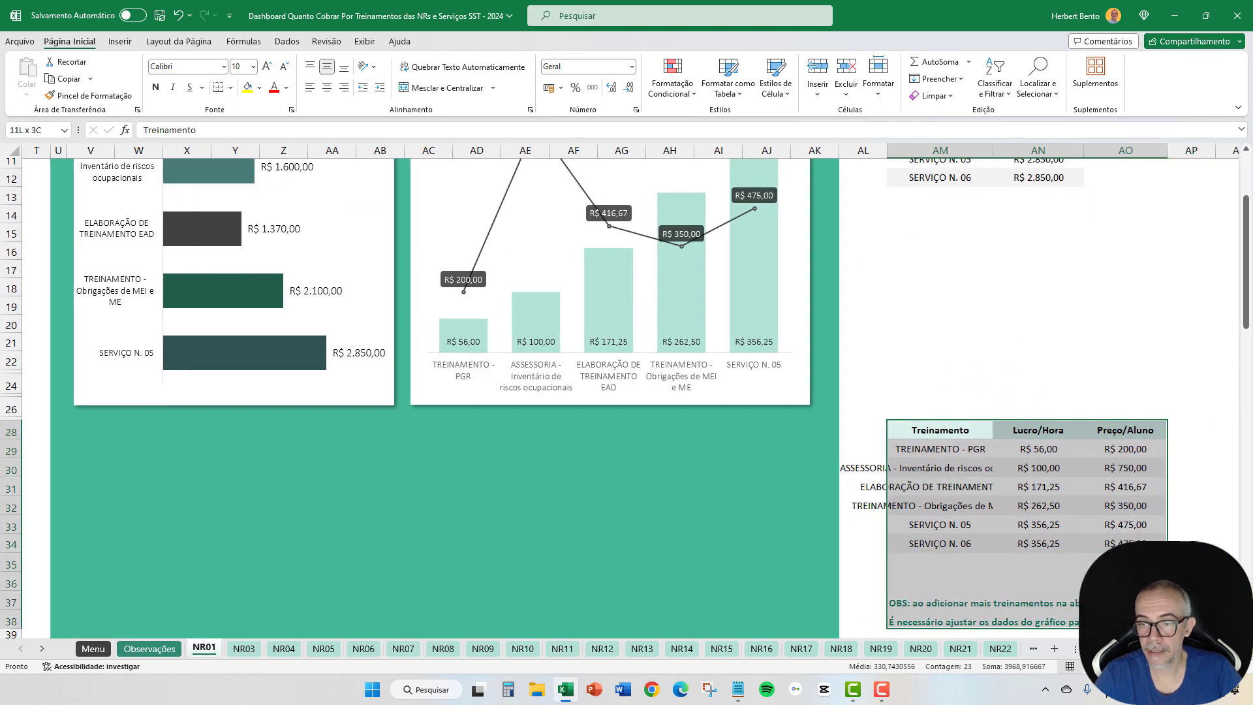
{"action": "left_click", "coordinate": [942, 427]}
{"action": "left_click_drag", "start_coordinate": [940, 421], "coordinate": [952, 281]}
{"action": "scroll", "coordinate": [970, 342], "scroll_direction": "up", "scroll_amount": 3}
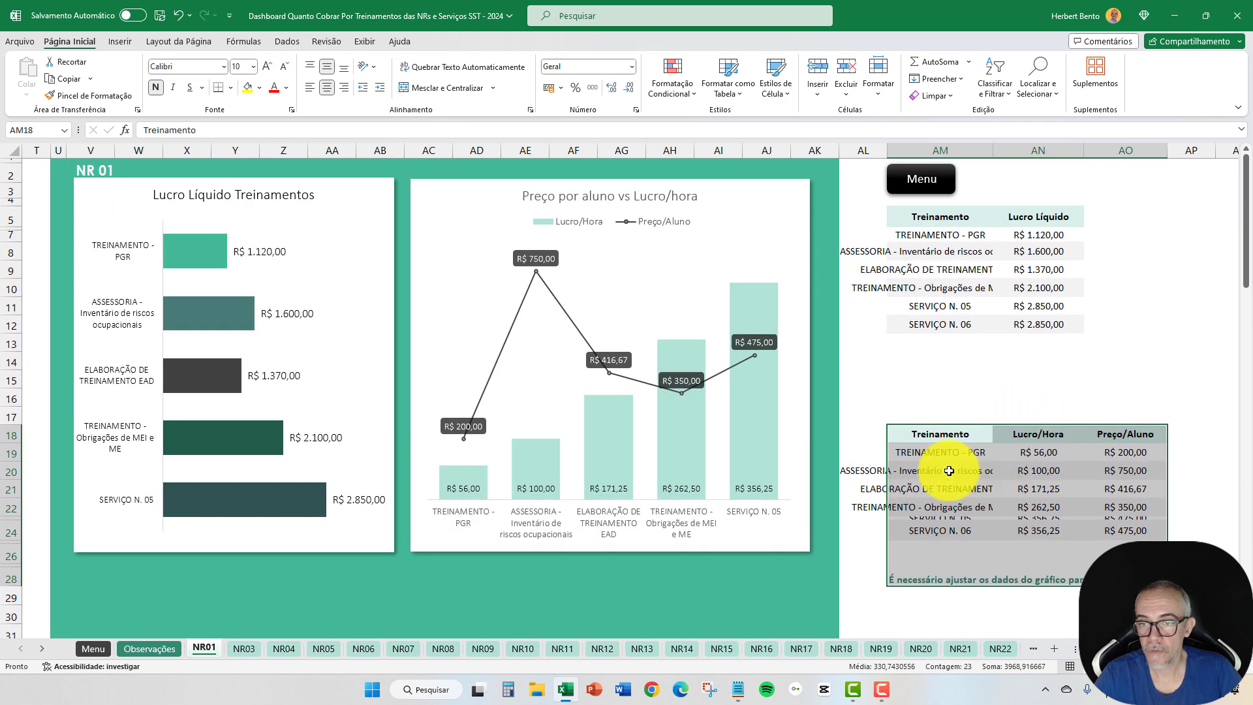
{"action": "left_click", "coordinate": [934, 393]}
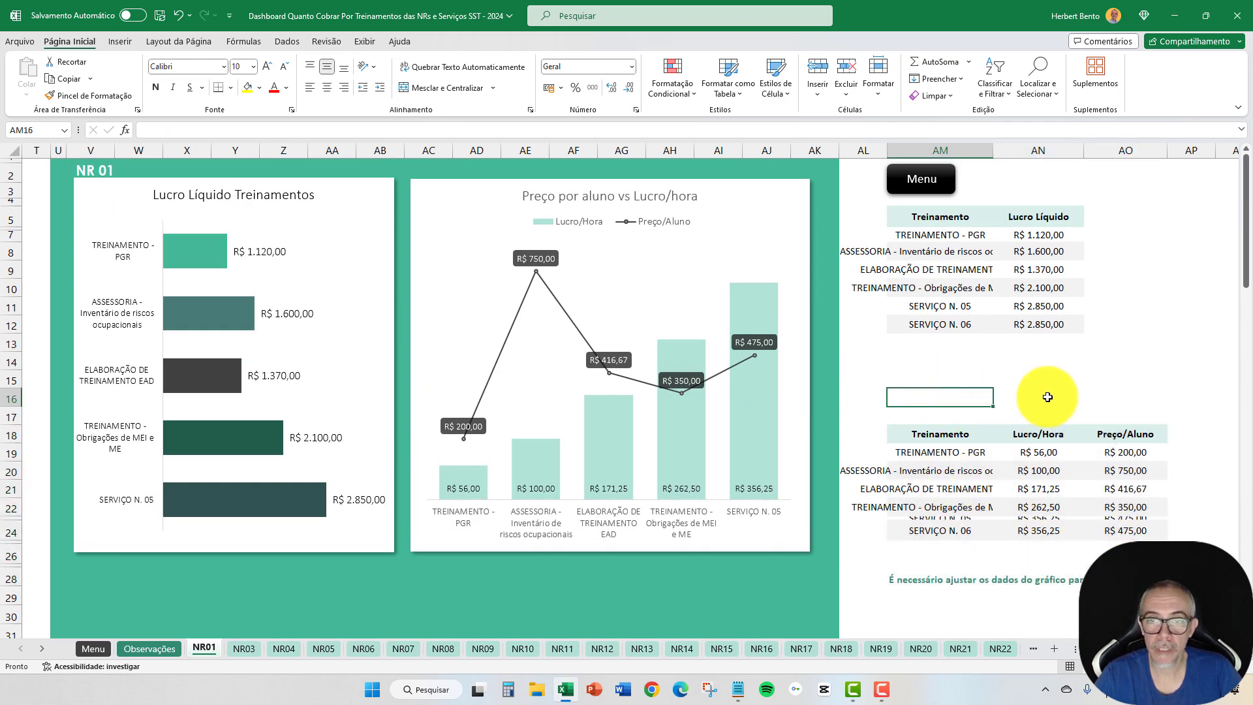
Step: Extend the data ranges of the Lucro Líquido Treinamentos and Preço por aluno vs Lucro/hora charts to include the SERVIÇO N. 06 row
{"action": "left_click", "coordinate": [357, 194]}
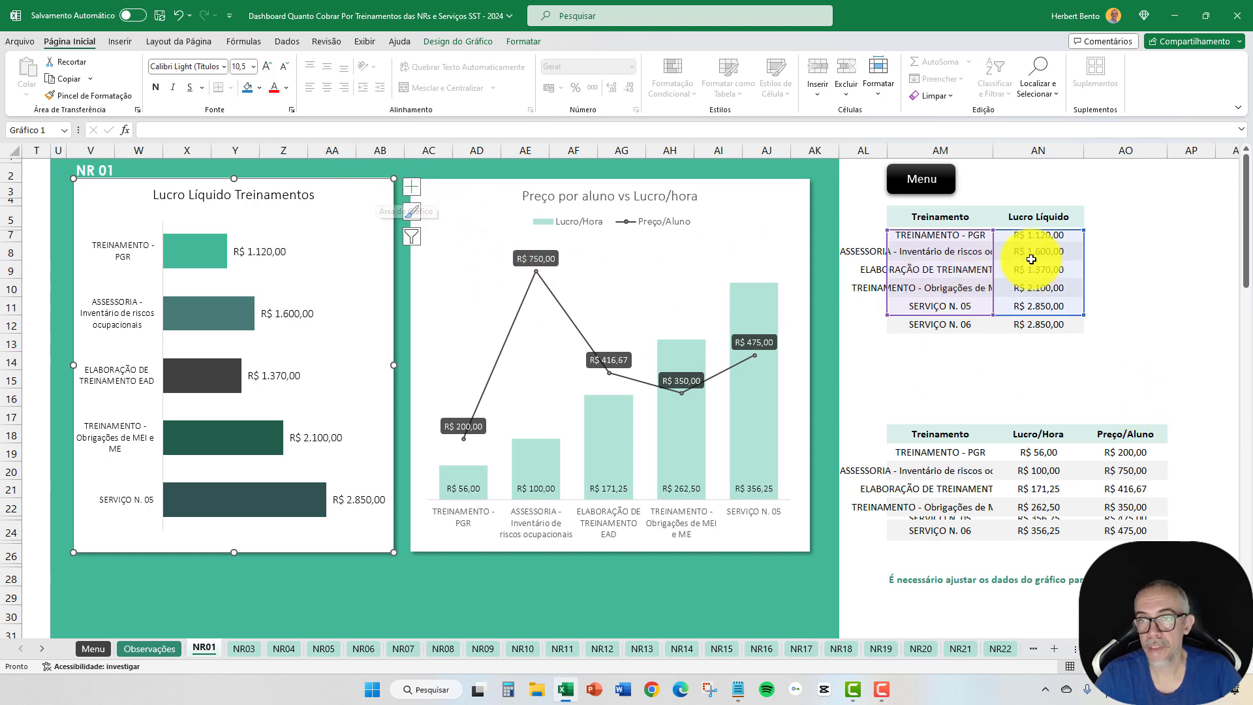
{"action": "left_click_drag", "start_coordinate": [1084, 315], "coordinate": [1084, 333]}
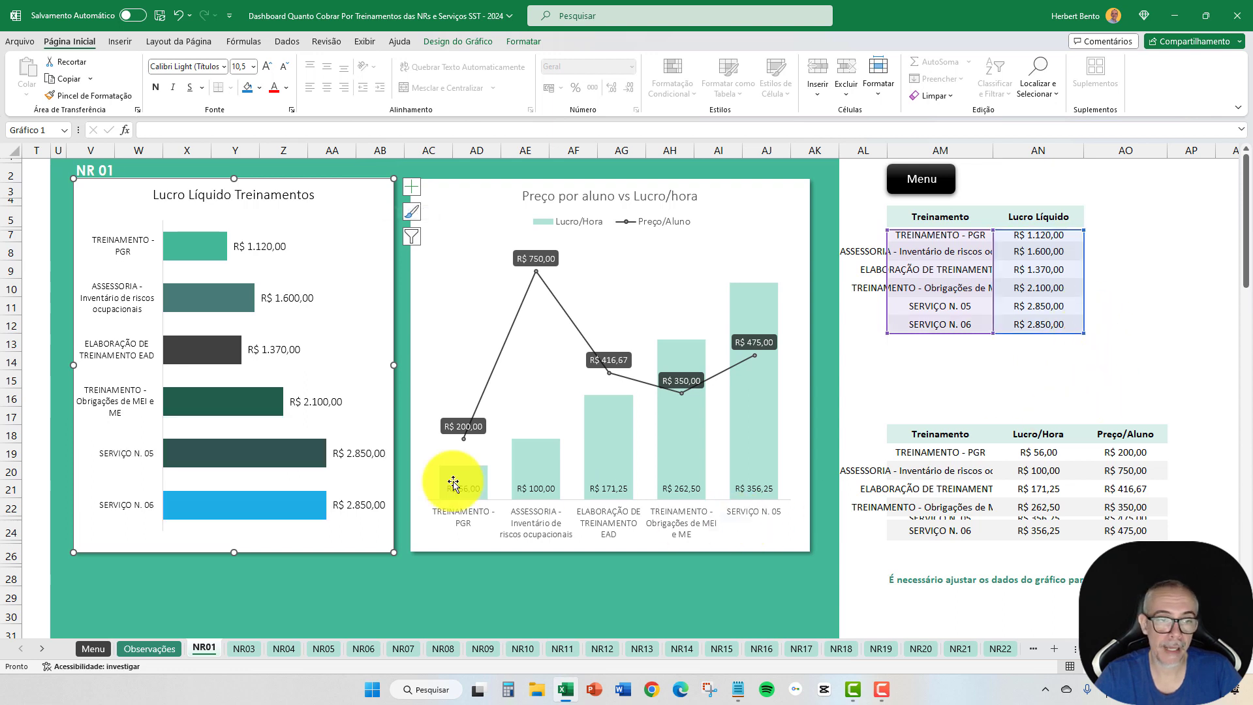
{"action": "left_click", "coordinate": [741, 239]}
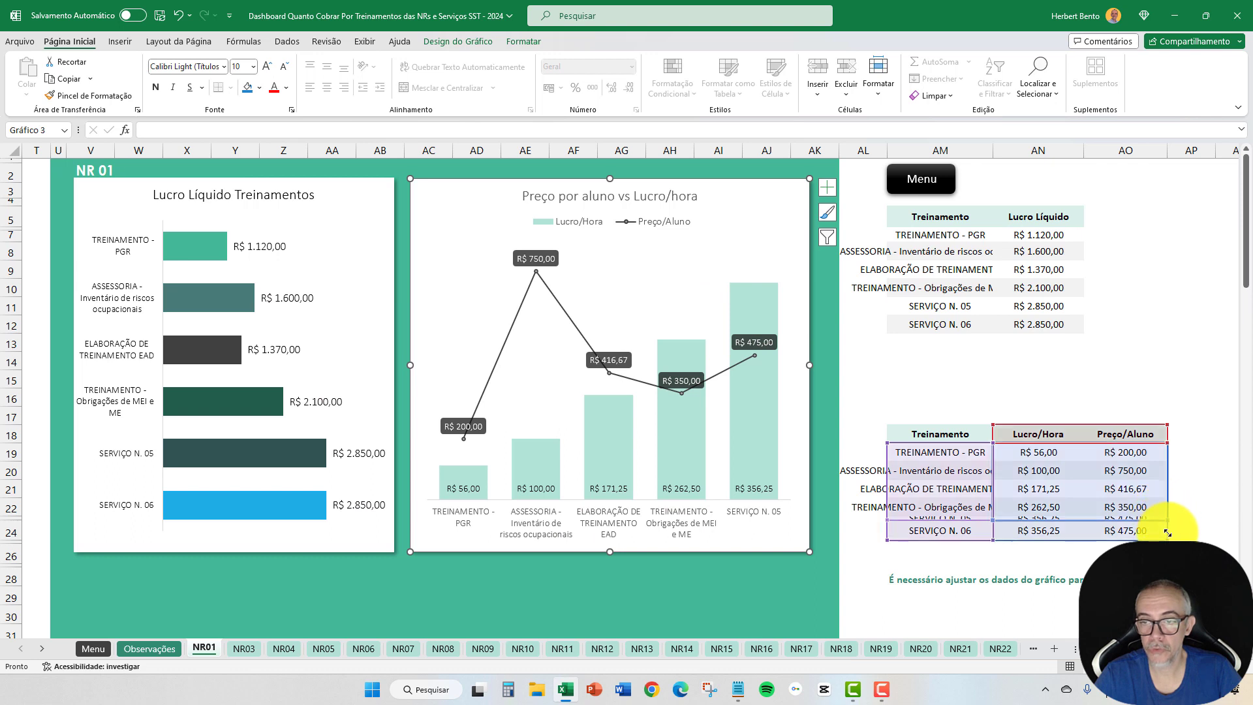
{"action": "left_click_drag", "start_coordinate": [1168, 531], "coordinate": [1167, 541]}
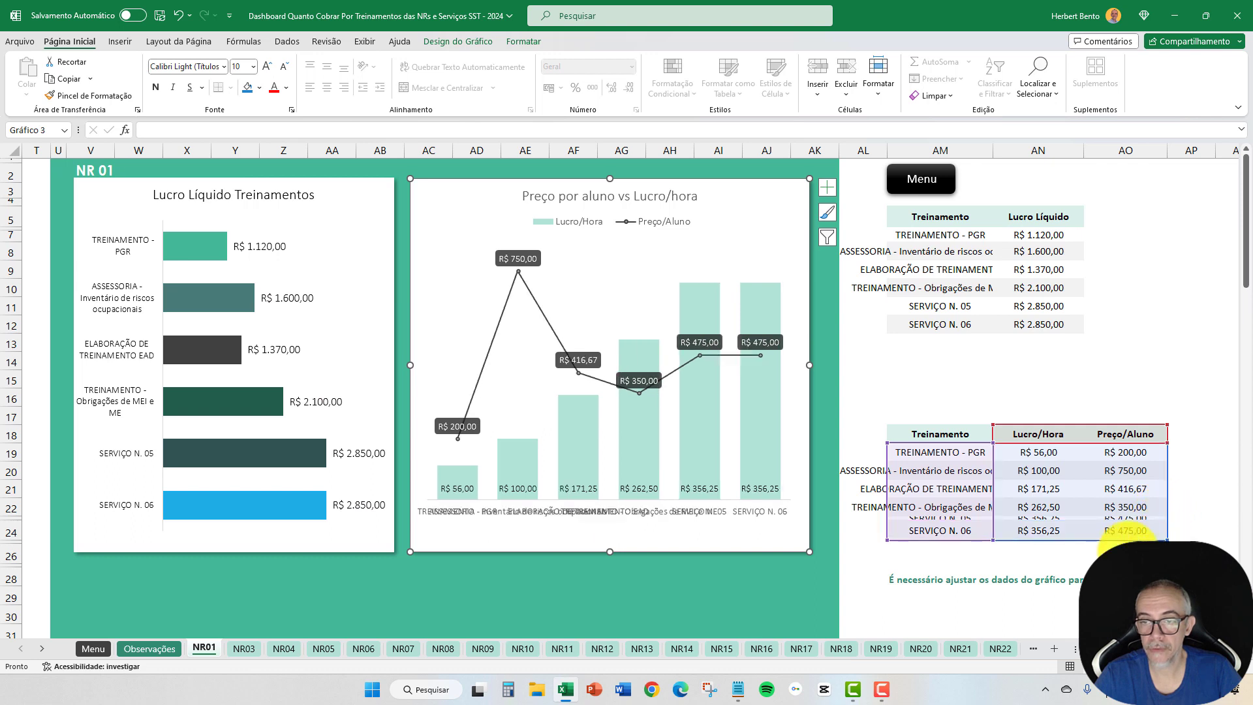
{"action": "left_click", "coordinate": [941, 574]}
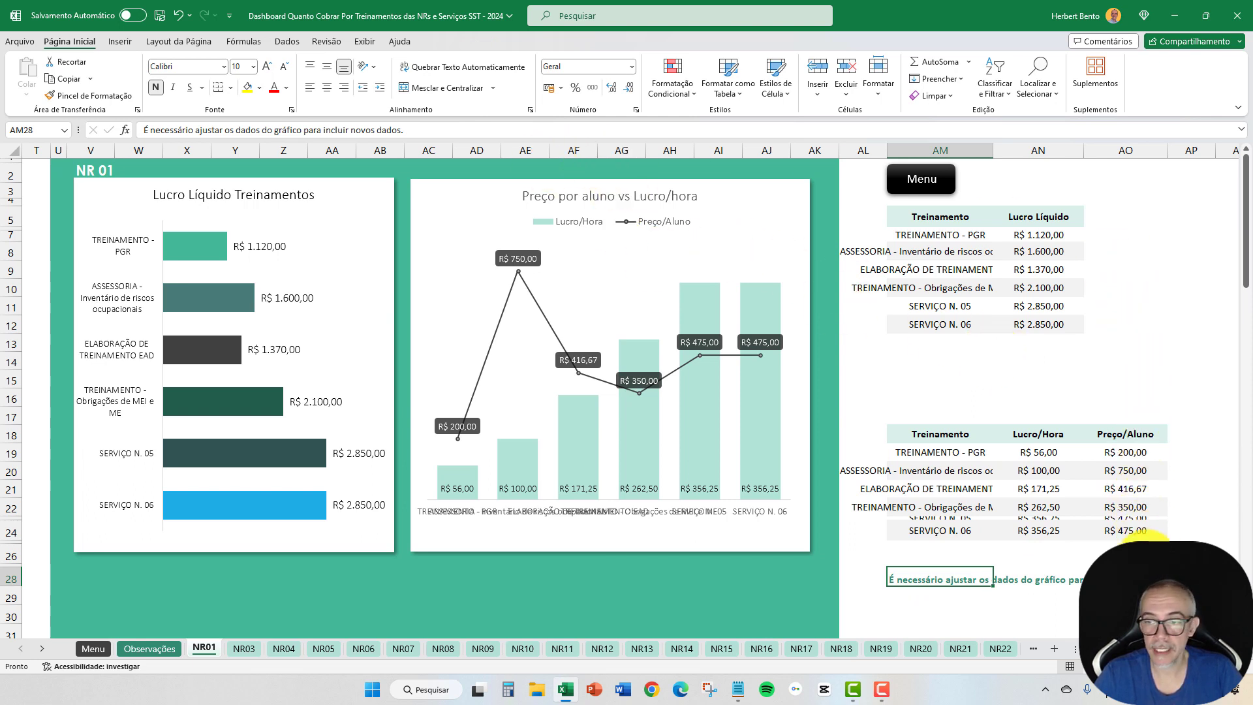
{"action": "scroll", "coordinate": [627, 391], "scroll_direction": "left", "scroll_amount": 10}
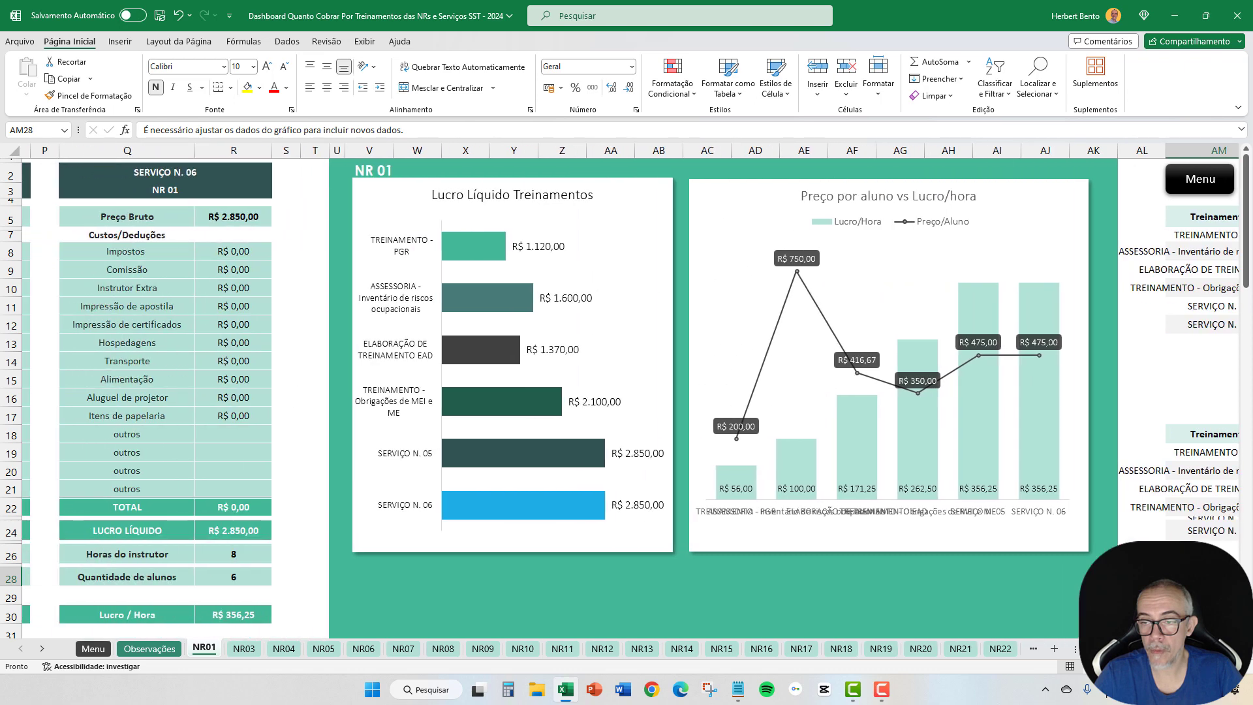
{"action": "scroll", "coordinate": [630, 383], "scroll_direction": "left", "scroll_amount": 3}
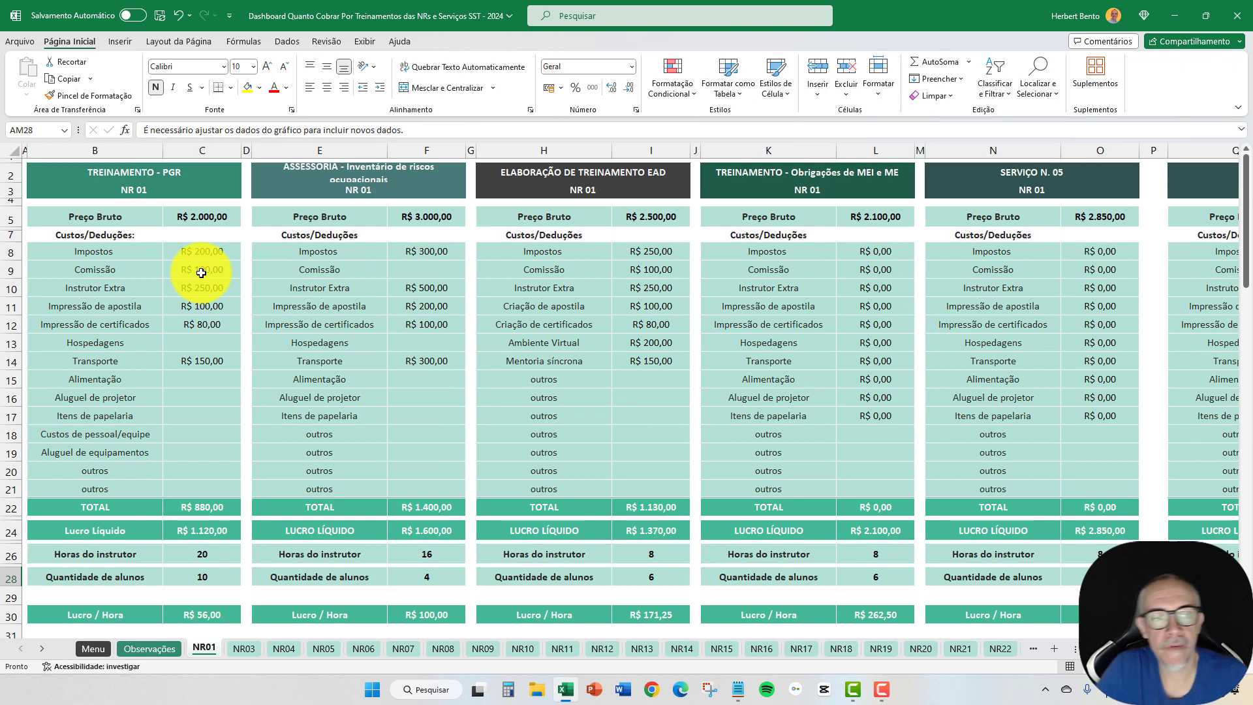
{"action": "left_click", "coordinate": [43, 172]}
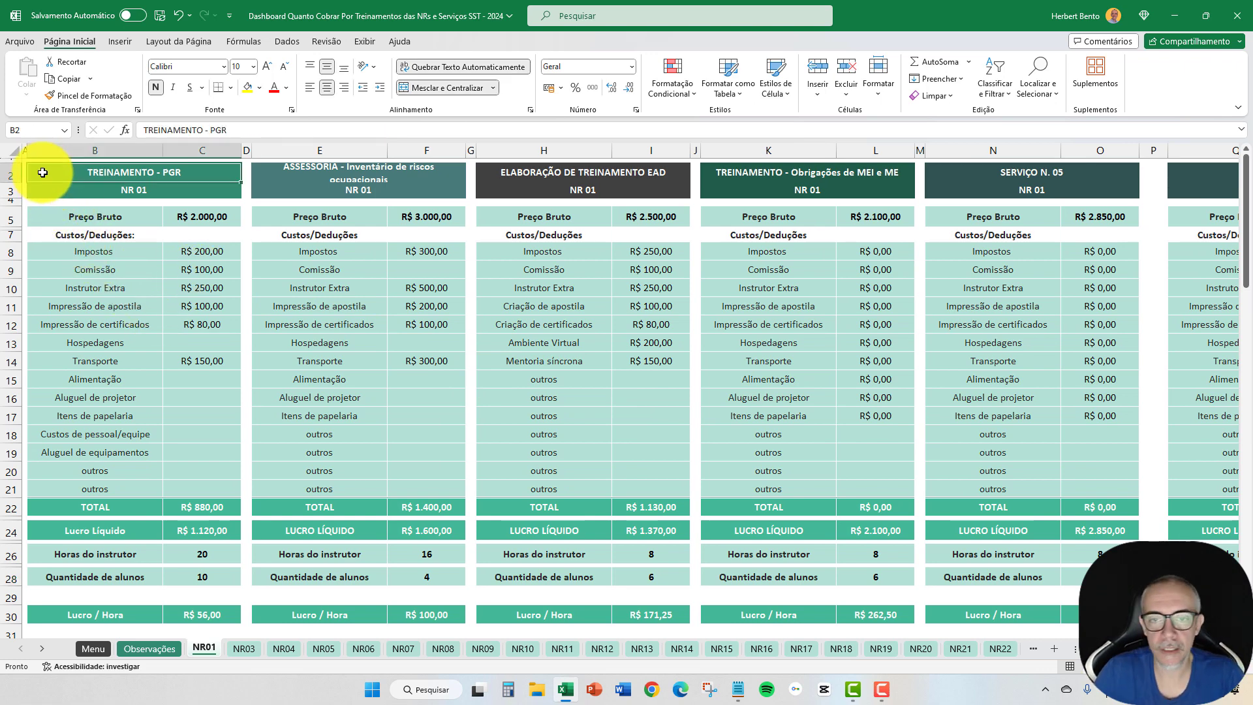
{"action": "scroll", "coordinate": [627, 385], "scroll_direction": "right", "scroll_amount": 10}
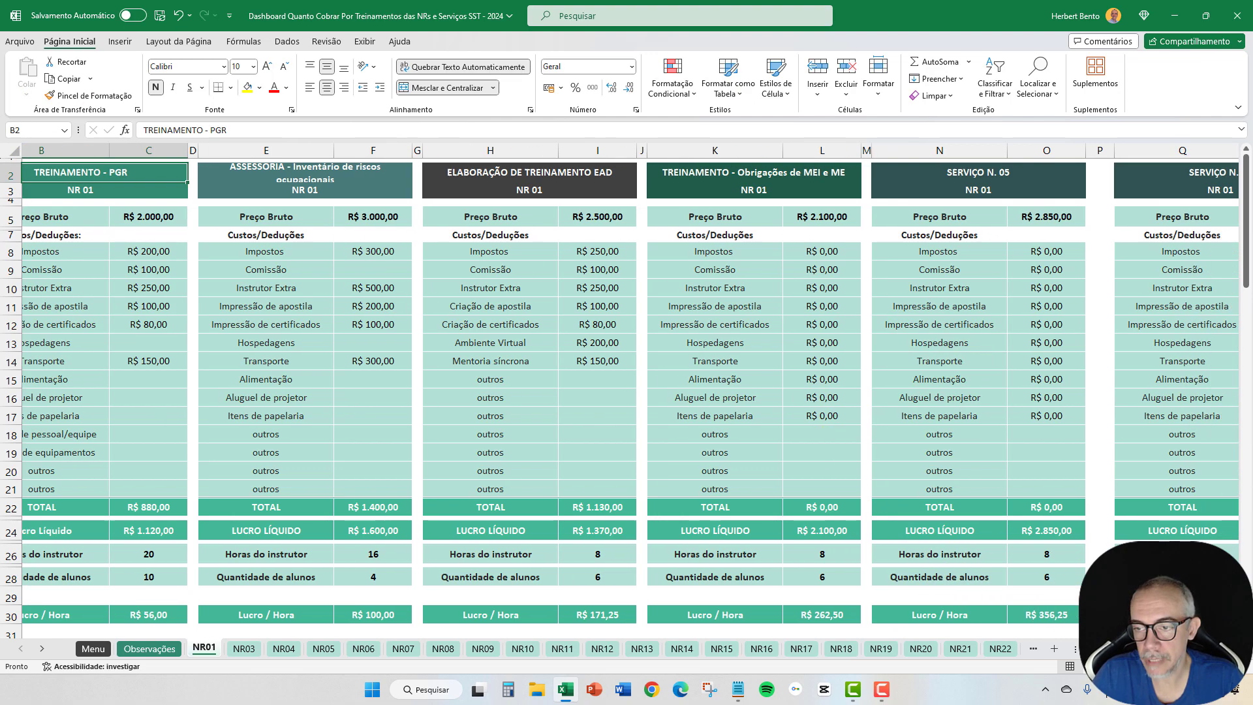
{"action": "scroll", "coordinate": [627, 385], "scroll_direction": "left", "scroll_amount": 10}
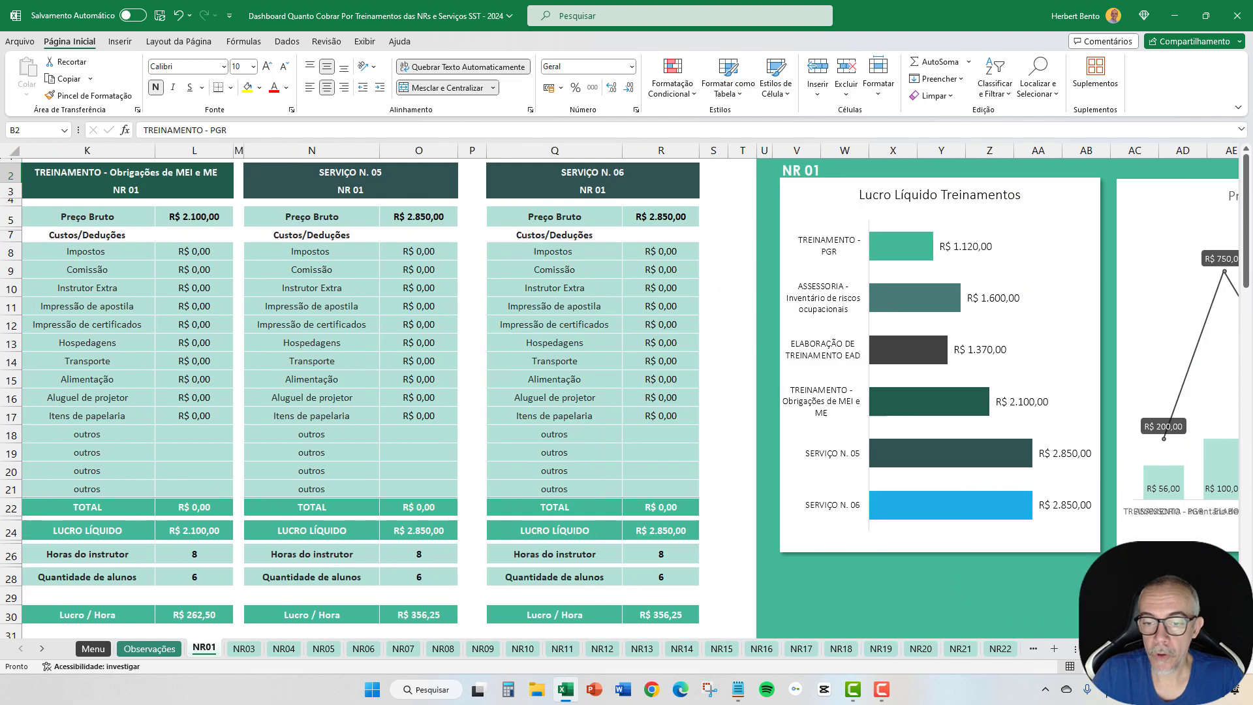